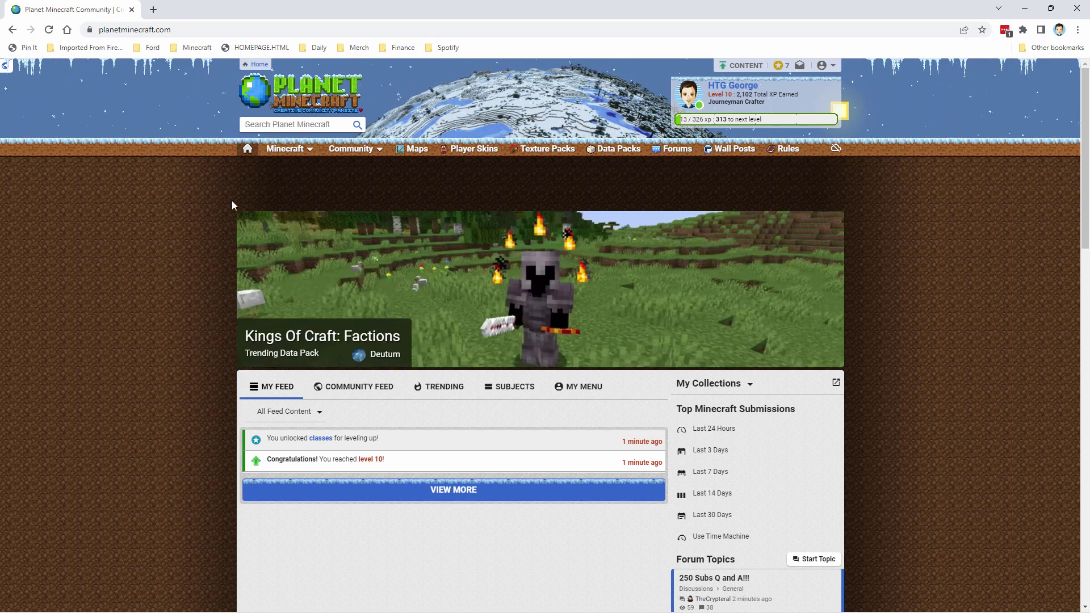
Display Planet Minecraft's Minecraft mega-menu, showing the PMCSkin3D tool link
{"action": "mouse_move", "coordinate": [281, 153]}
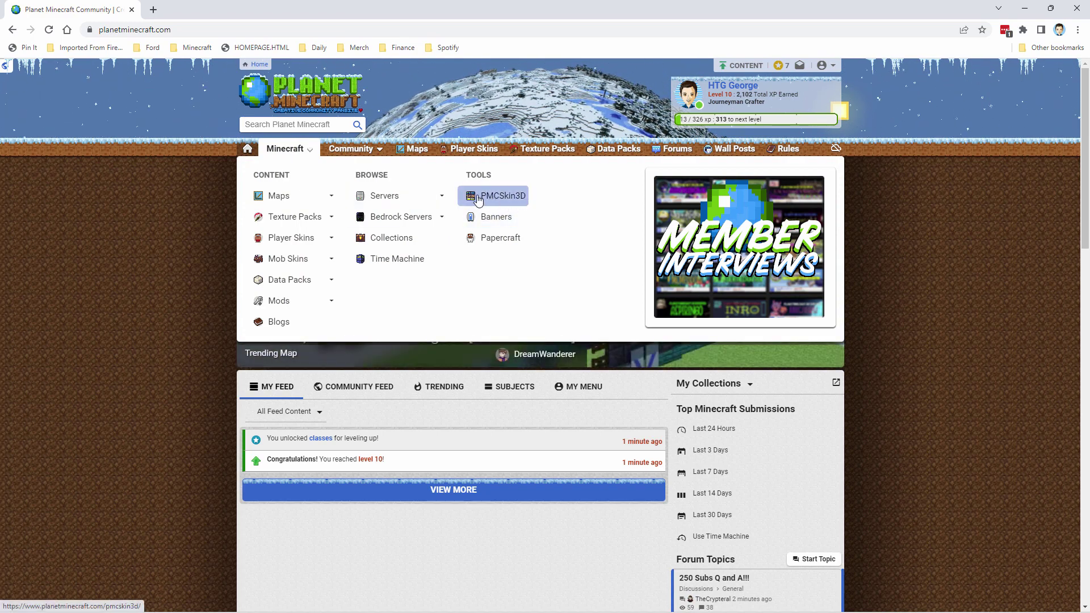
Launch PMCSkin3D Advanced Edition and create a new Creeper-model skin using its default texture
{"action": "left_click", "coordinate": [502, 198]}
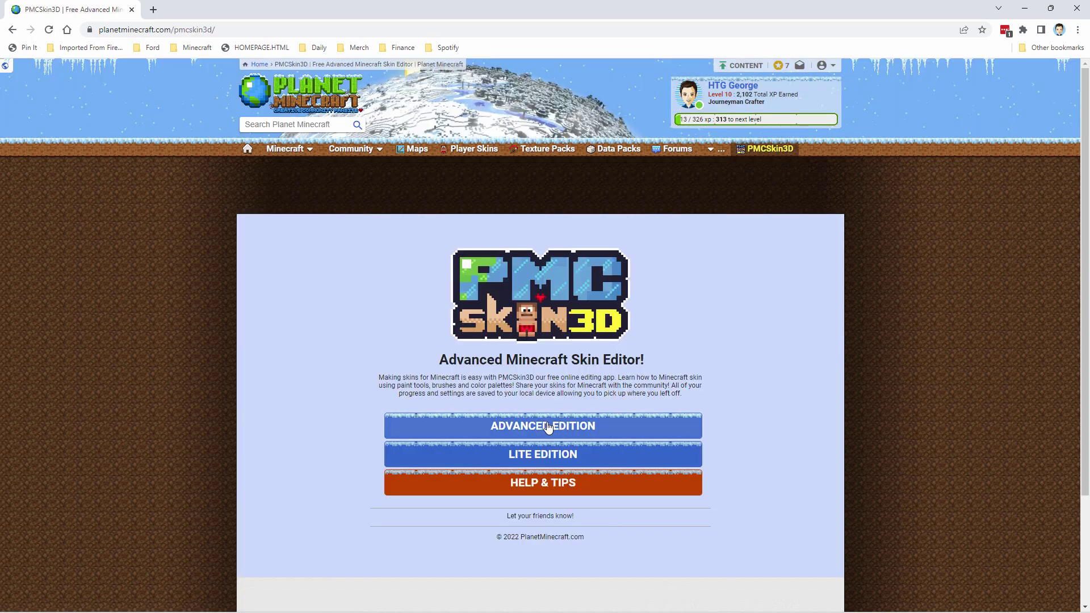
{"action": "left_click", "coordinate": [548, 427]}
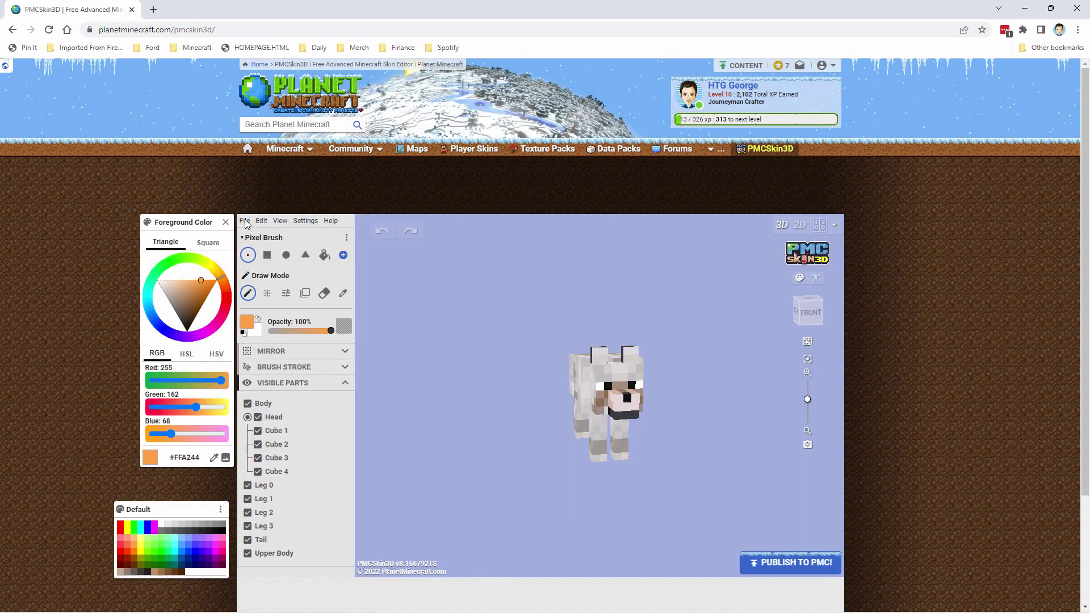
{"action": "left_click", "coordinate": [244, 222]}
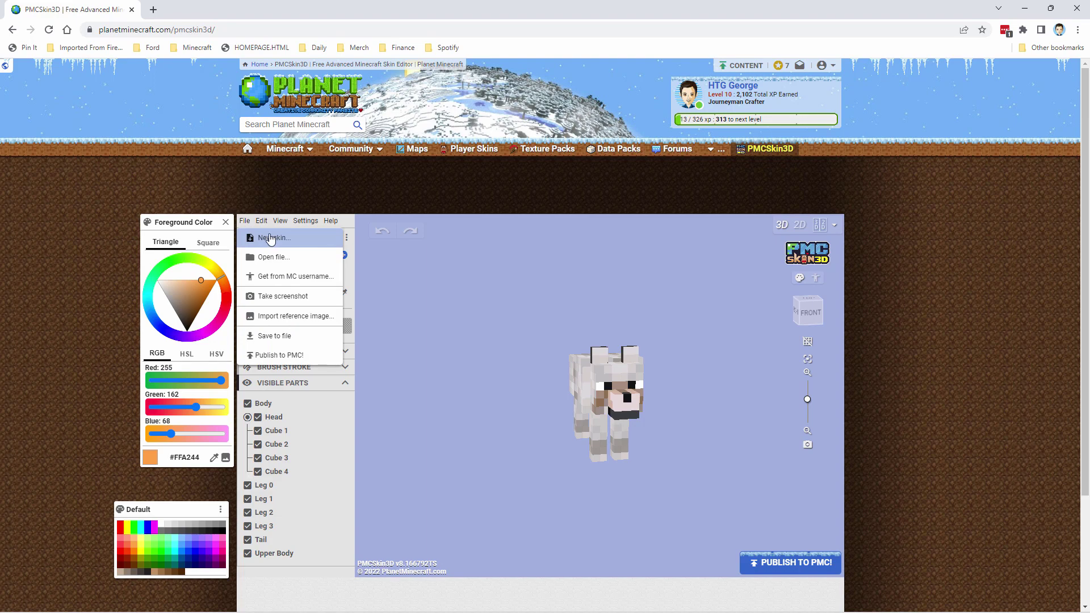
{"action": "left_click", "coordinate": [274, 239]}
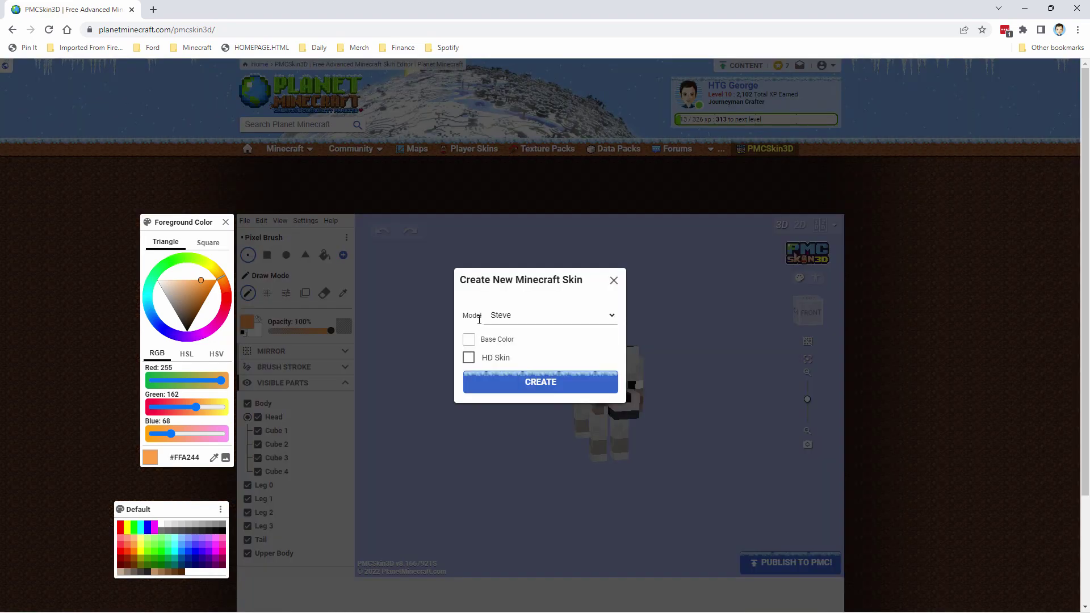
{"action": "left_click", "coordinate": [542, 318]}
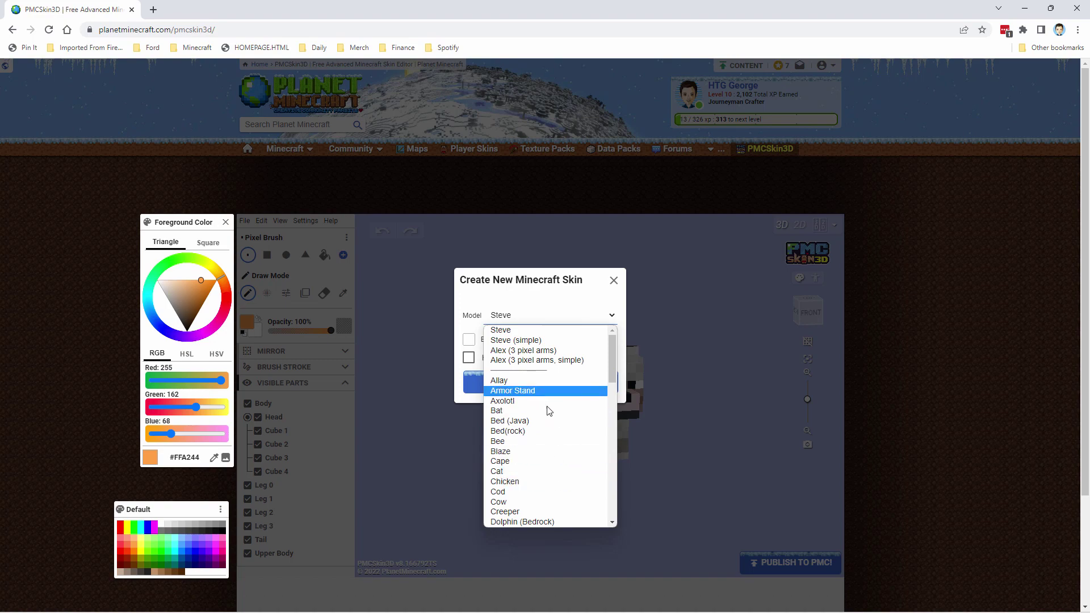
{"action": "key", "text": "Escape"}
{"action": "left_click", "coordinate": [468, 339]}
{"action": "left_click", "coordinate": [545, 382]}
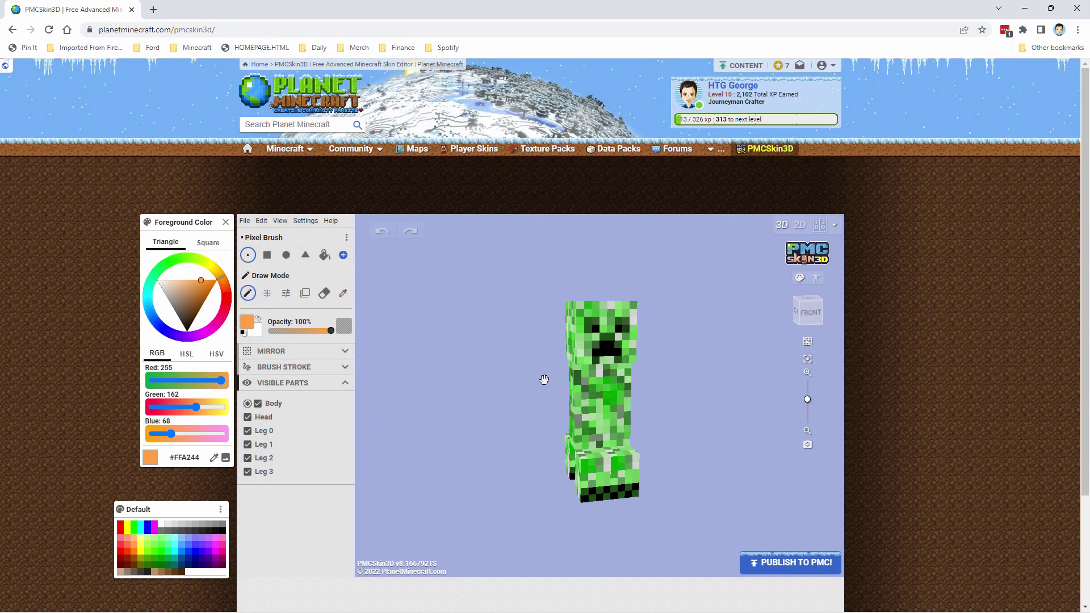
{"action": "left_click_drag", "start_coordinate": [535, 382], "coordinate": [599, 408]}
{"action": "scroll", "coordinate": [752, 400], "scroll_direction": "up", "scroll_amount": 5}
{"action": "scroll", "coordinate": [700, 382], "scroll_direction": "up", "scroll_amount": 1}
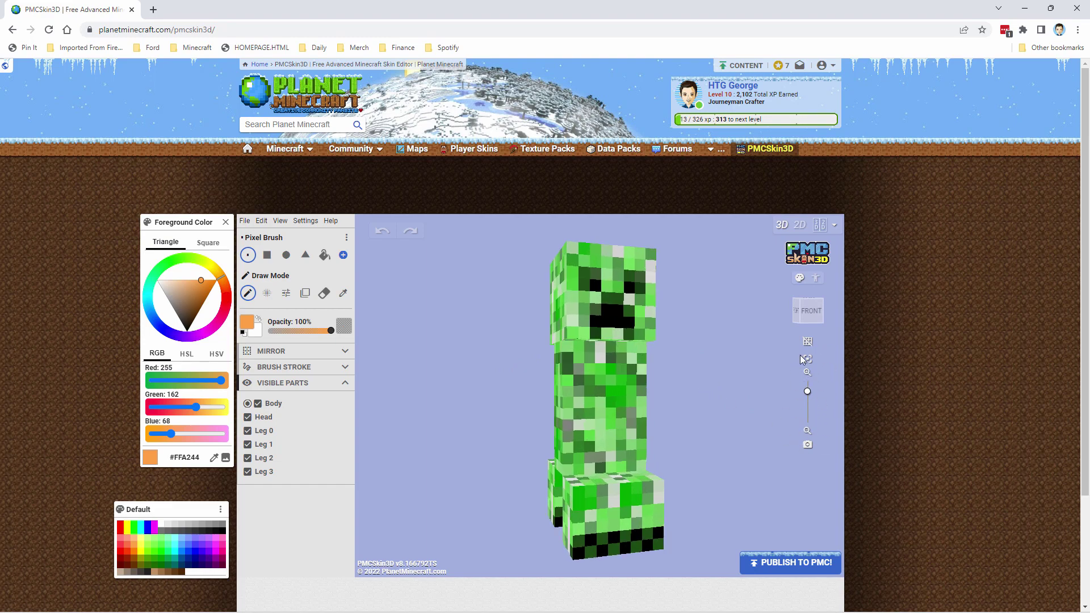
{"action": "left_click_drag", "start_coordinate": [728, 409], "coordinate": [704, 410]}
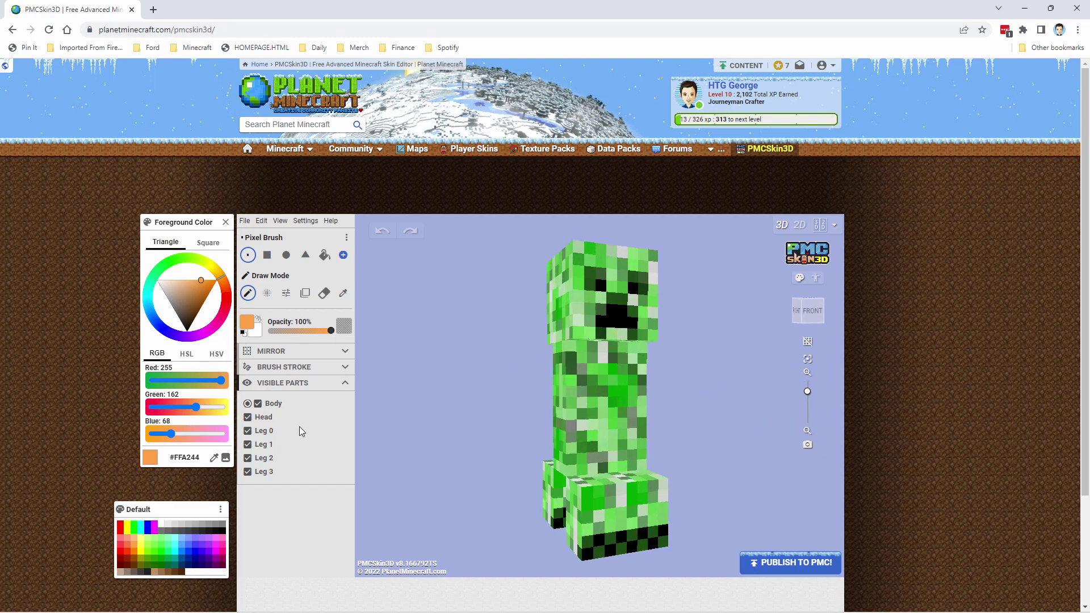
{"action": "left_click", "coordinate": [259, 405]}
{"action": "left_click", "coordinate": [259, 404]}
{"action": "left_click", "coordinate": [248, 417]}
{"action": "left_click", "coordinate": [248, 417]}
{"action": "left_click", "coordinate": [345, 369]}
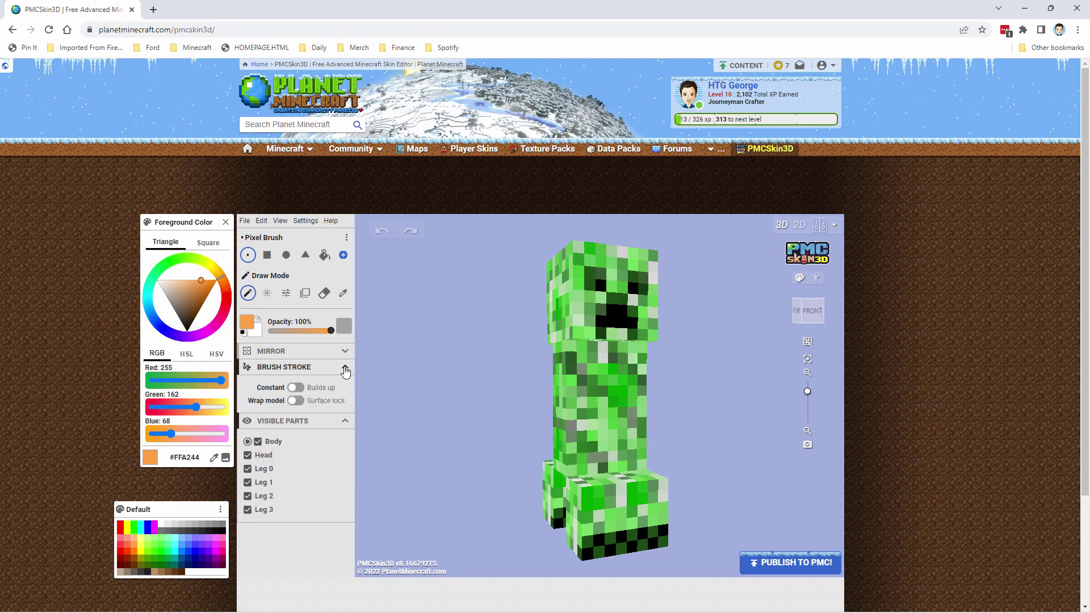
{"action": "left_click", "coordinate": [345, 369]}
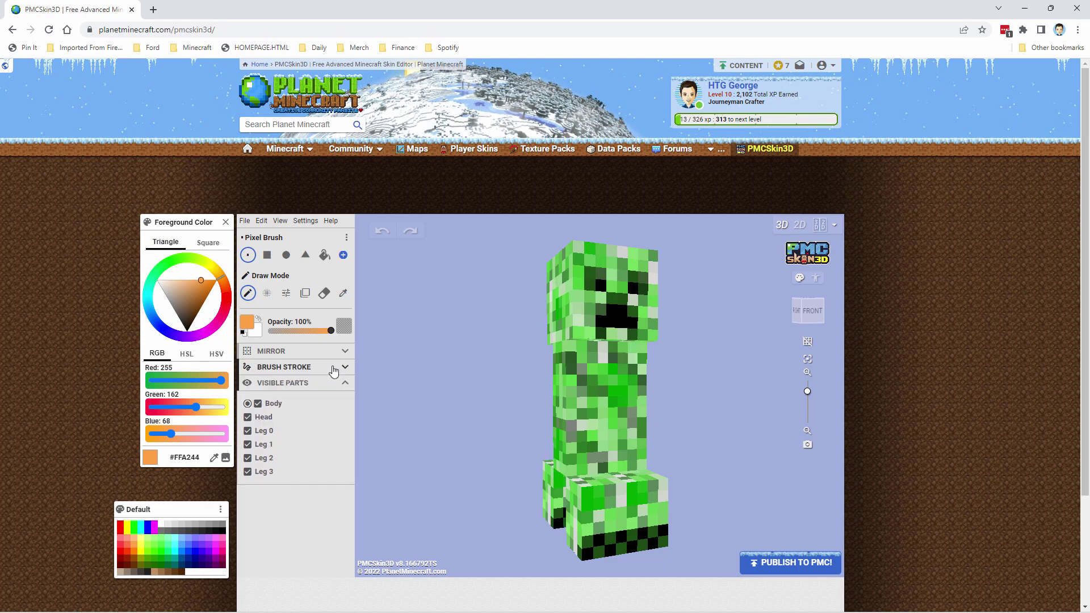
{"action": "left_click", "coordinate": [345, 353]}
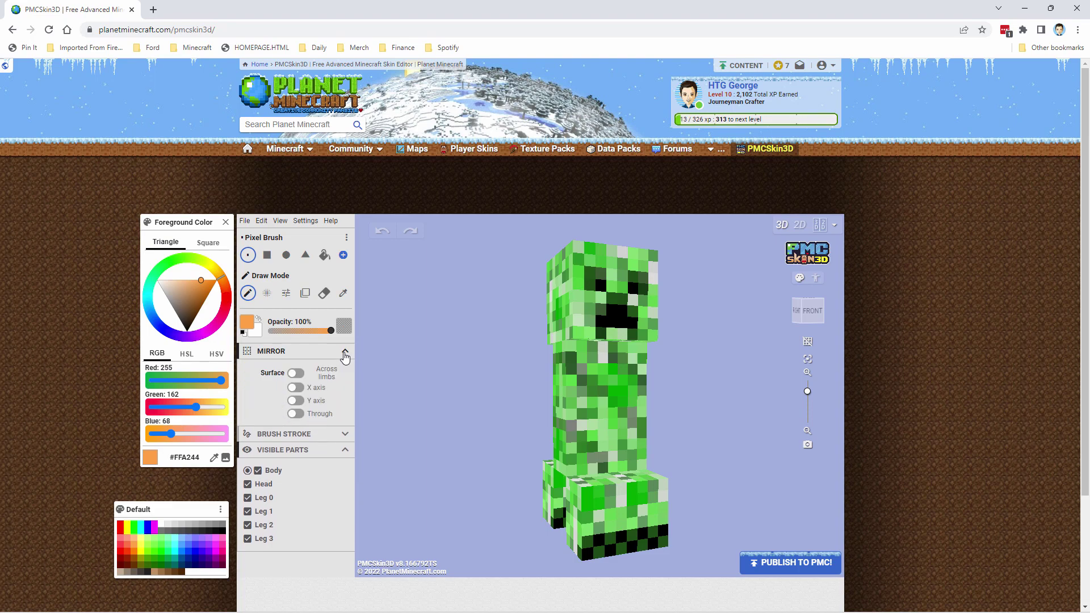
{"action": "left_click", "coordinate": [346, 354]}
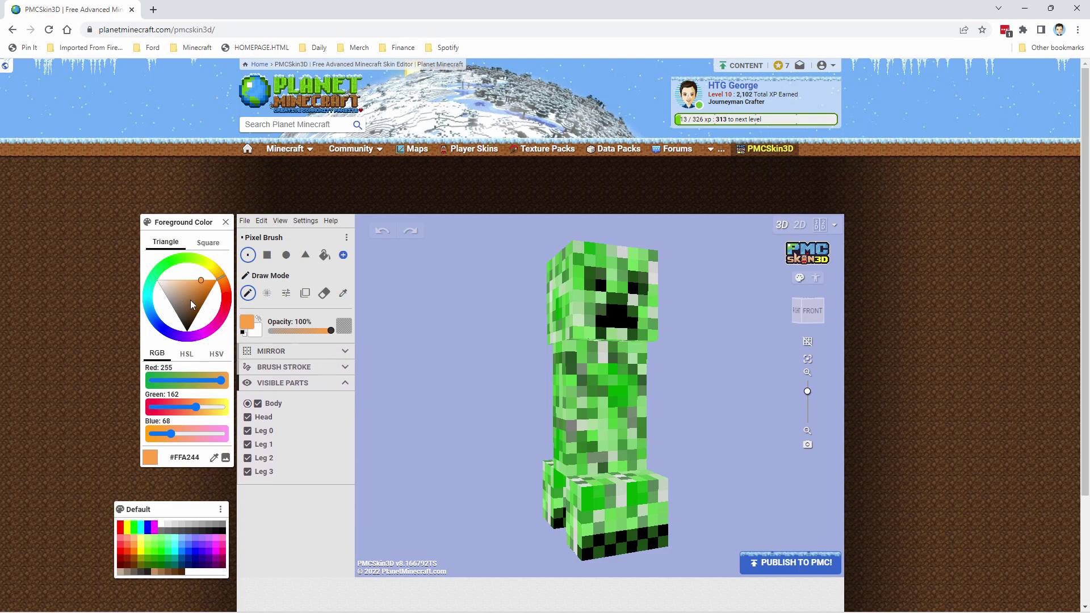
Try white and black, then settle on blue as the painting colour
{"action": "left_click", "coordinate": [161, 524]}
{"action": "left_click_drag", "start_coordinate": [165, 514], "coordinate": [170, 507]}
{"action": "left_click", "coordinate": [166, 515]}
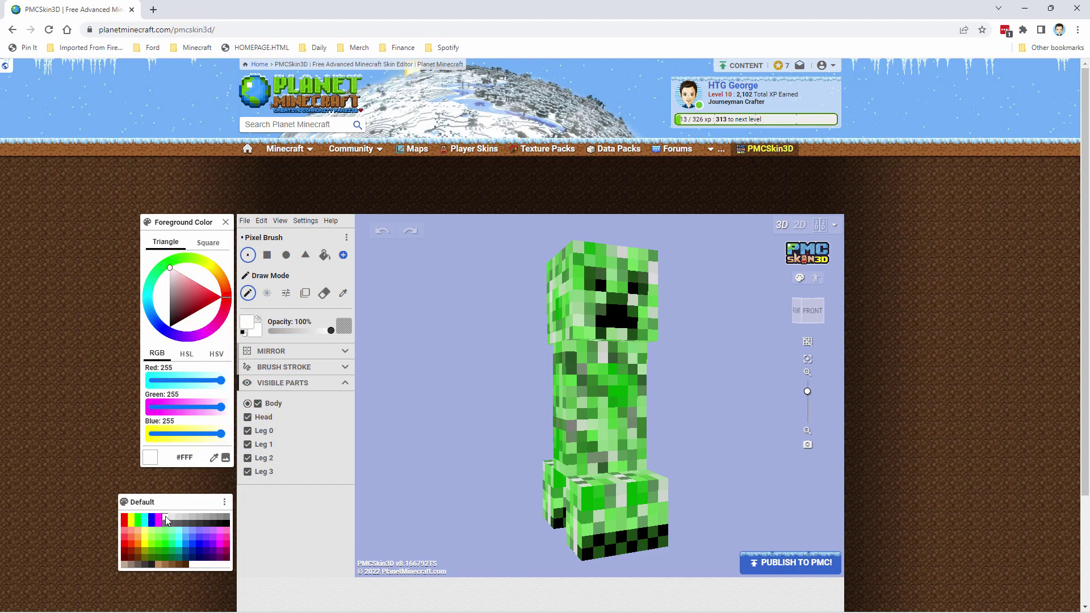
{"action": "left_click", "coordinate": [226, 524]}
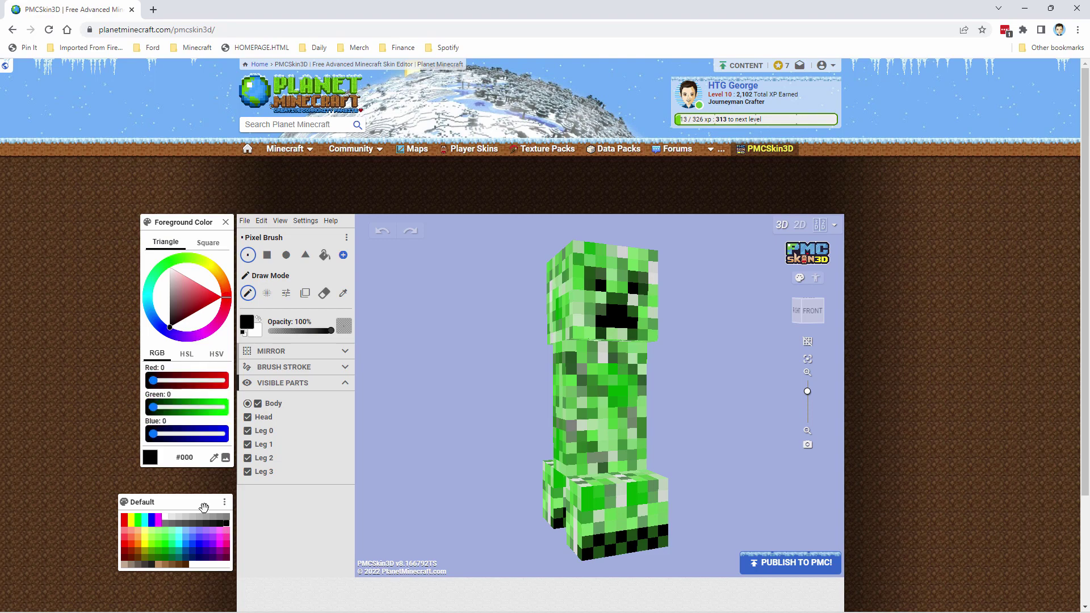
{"action": "left_click", "coordinate": [152, 519]}
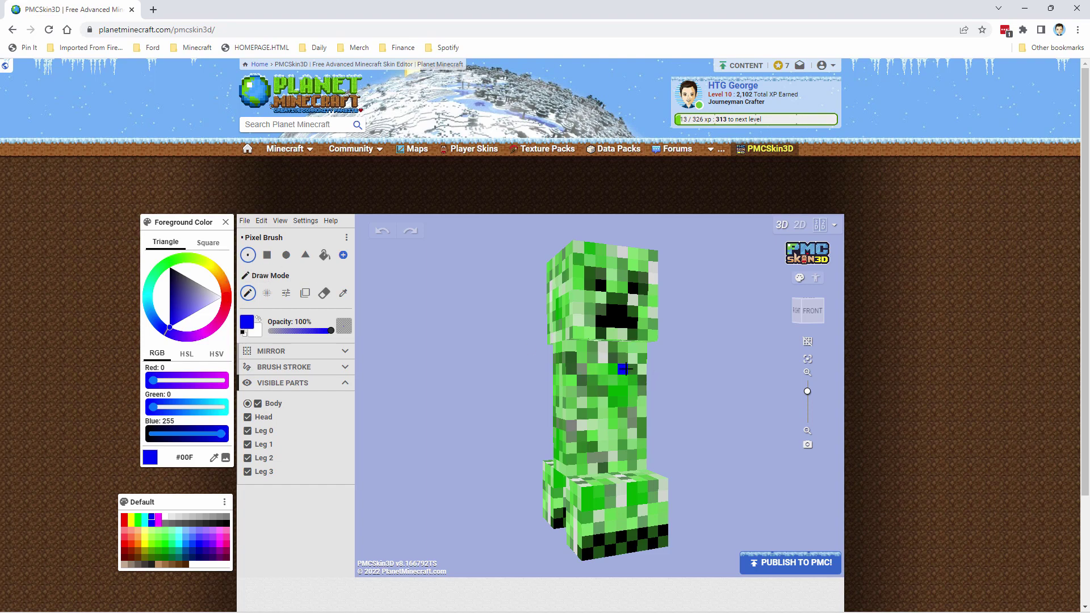
Paint a blue V-shaped neckline across the Creeper's chest with the Pixel Brush
{"action": "left_click_drag", "start_coordinate": [576, 352], "coordinate": [590, 363]}
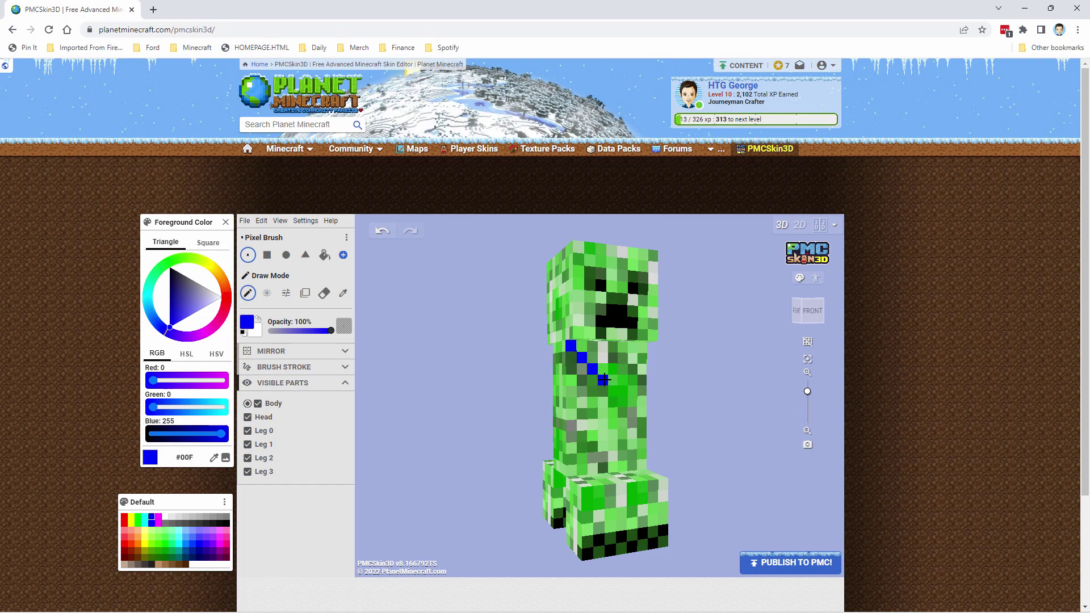
{"action": "left_click_drag", "start_coordinate": [610, 380], "coordinate": [633, 361]}
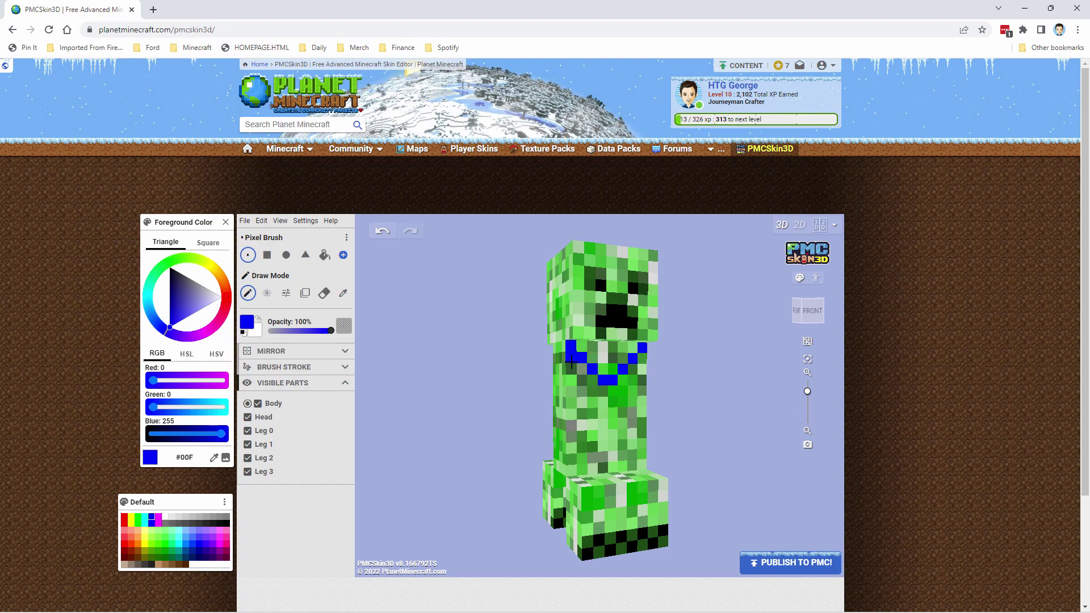
{"action": "mouse_move", "coordinate": [582, 371]}
{"action": "left_mouse_down"}
{"action": "mouse_move", "coordinate": [610, 391]}
{"action": "mouse_move", "coordinate": [641, 360]}
{"action": "left_mouse_up"}
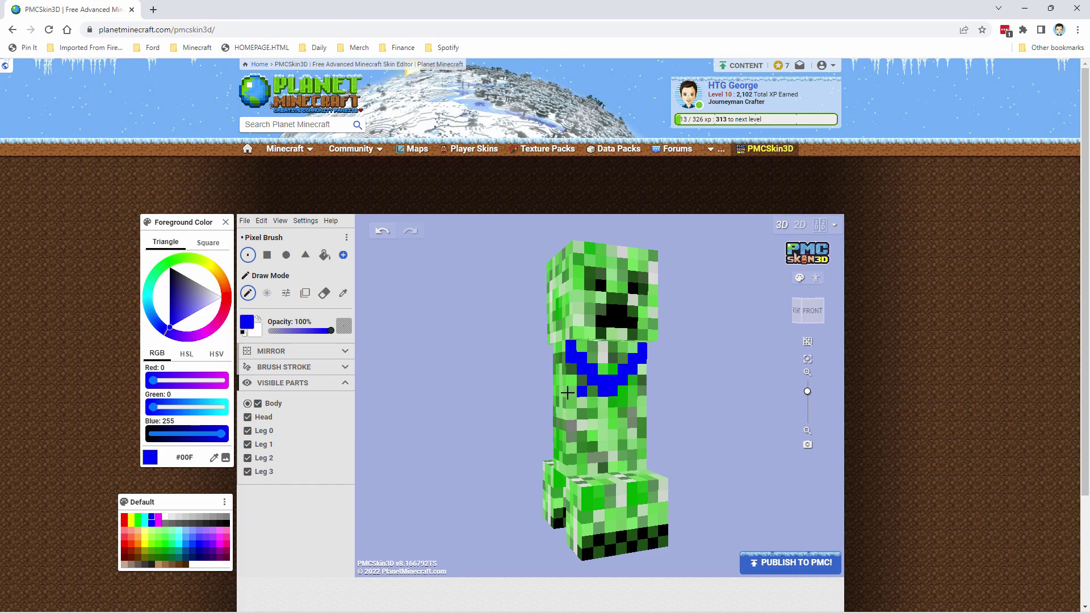
{"action": "scroll", "coordinate": [585, 380], "scroll_direction": "down", "scroll_amount": 1}
Paint the body's side solid blue, then bucket-fill the green patches on its back with blue
{"action": "mouse_move", "coordinate": [485, 333]}
{"action": "left_mouse_down"}
{"action": "mouse_move", "coordinate": [549, 338]}
{"action": "mouse_move", "coordinate": [567, 313]}
{"action": "mouse_move", "coordinate": [591, 314]}
{"action": "mouse_move", "coordinate": [592, 426]}
{"action": "mouse_move", "coordinate": [581, 437]}
{"action": "mouse_move", "coordinate": [562, 419]}
{"action": "mouse_move", "coordinate": [560, 331]}
{"action": "mouse_move", "coordinate": [580, 320]}
{"action": "mouse_move", "coordinate": [591, 343]}
{"action": "mouse_move", "coordinate": [570, 331]}
{"action": "mouse_move", "coordinate": [578, 429]}
{"action": "left_mouse_up"}
{"action": "right_click_drag", "start_coordinate": [578, 429], "coordinate": [628, 347]}
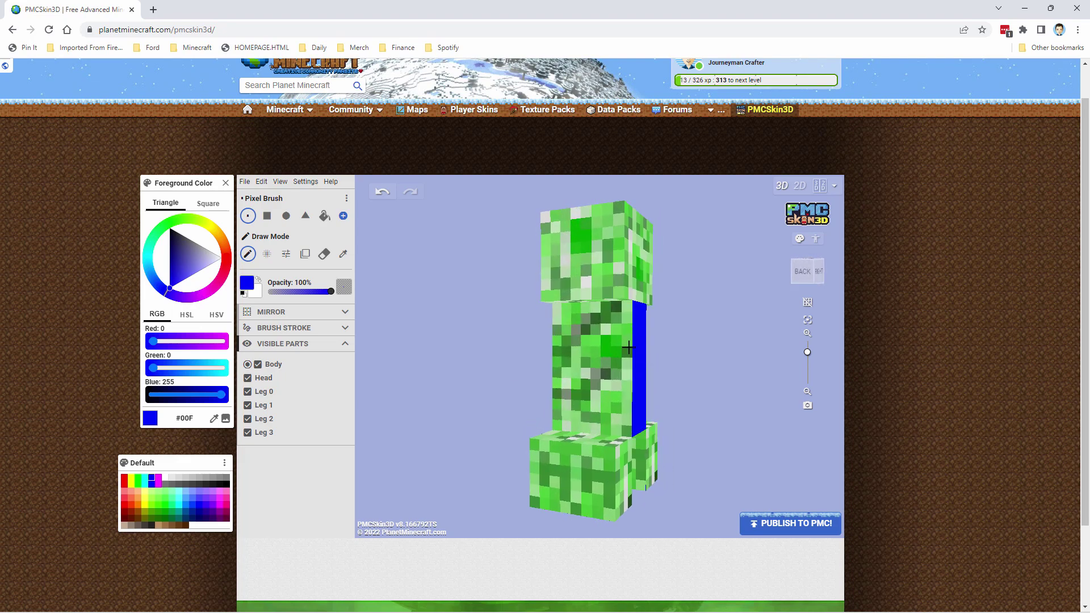
{"action": "left_click", "coordinate": [325, 217]}
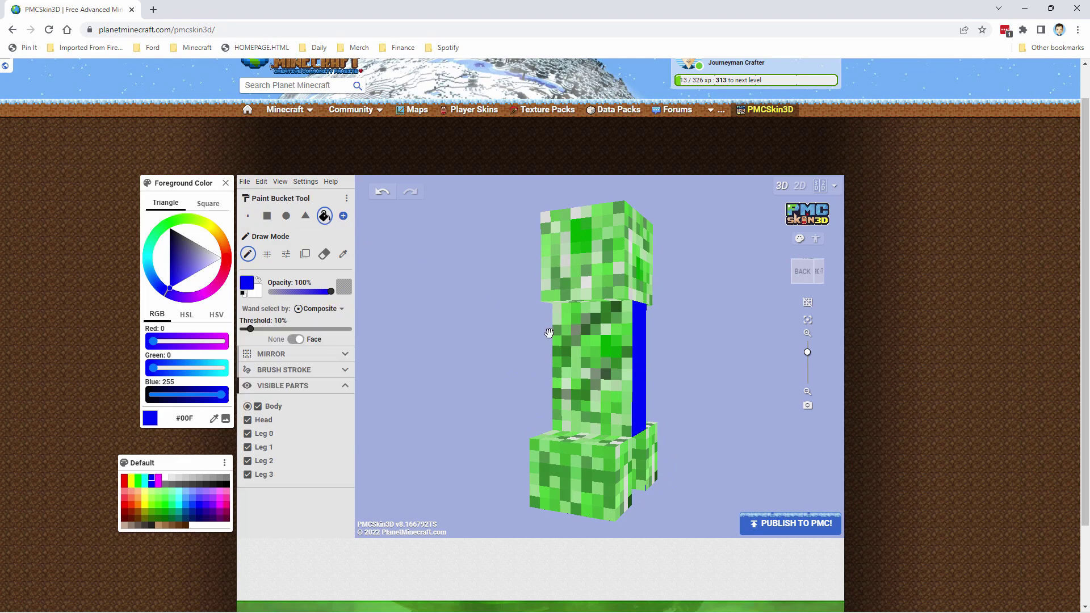
{"action": "left_click", "coordinate": [563, 351]}
{"action": "left_click", "coordinate": [570, 367]}
{"action": "left_click", "coordinate": [596, 346]}
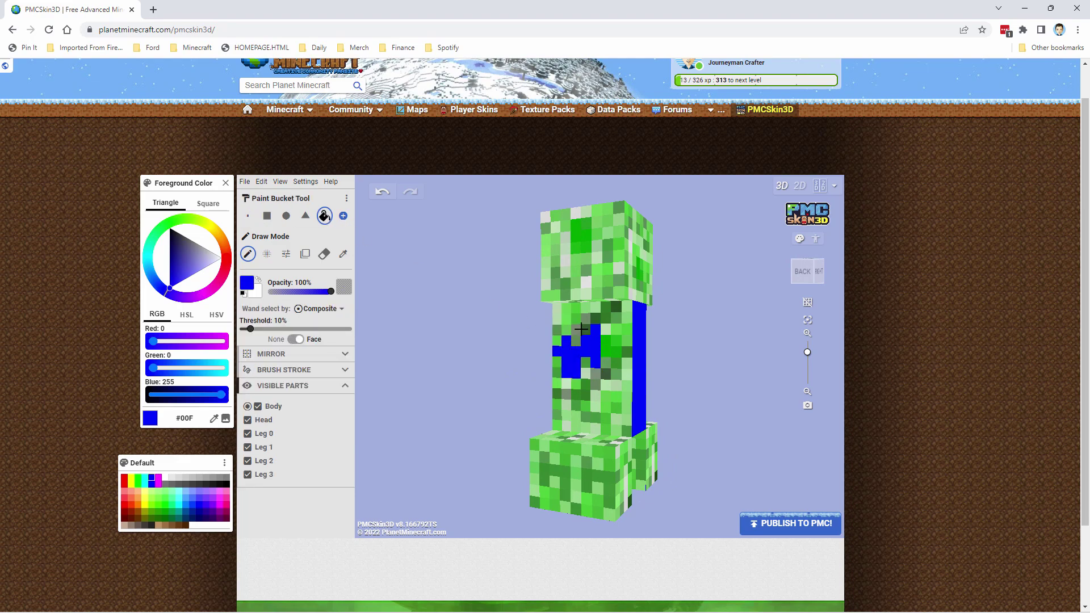
{"action": "left_click", "coordinate": [605, 379]}
{"action": "left_click", "coordinate": [590, 397]}
{"action": "left_click", "coordinate": [566, 415]}
{"action": "left_click", "coordinate": [613, 397]}
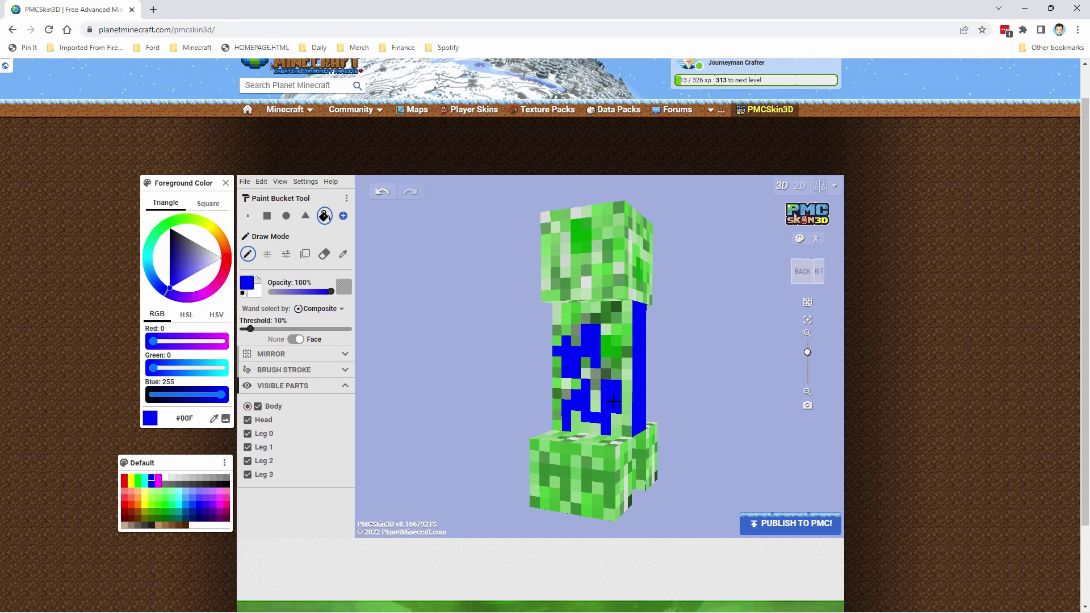
{"action": "left_click", "coordinate": [613, 369]}
{"action": "left_click", "coordinate": [611, 341]}
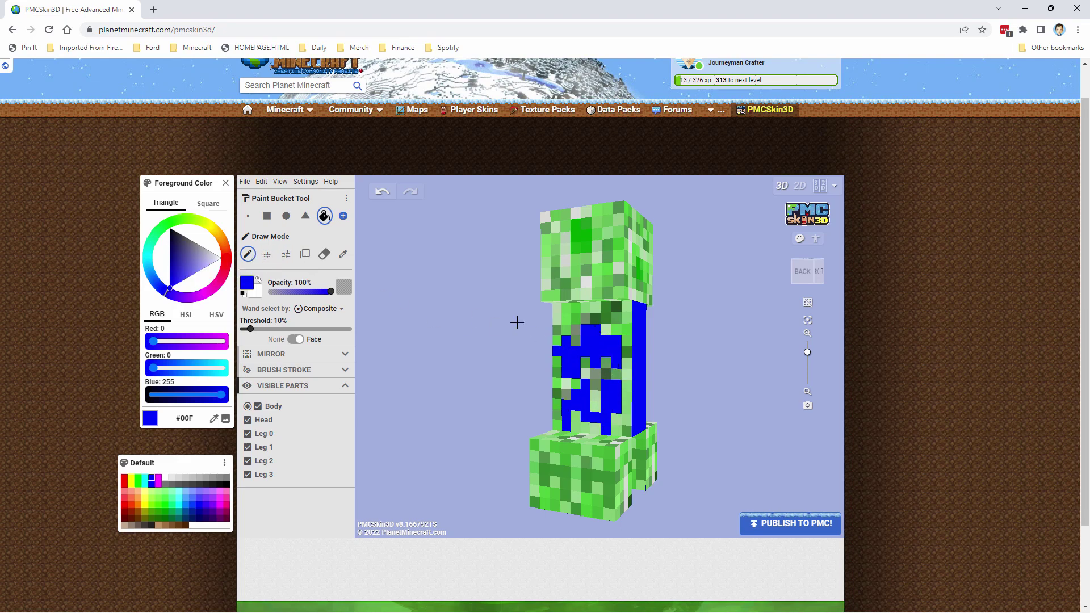
With the Square Brush, paint the body front and left side solid blue
{"action": "left_click", "coordinate": [267, 215]}
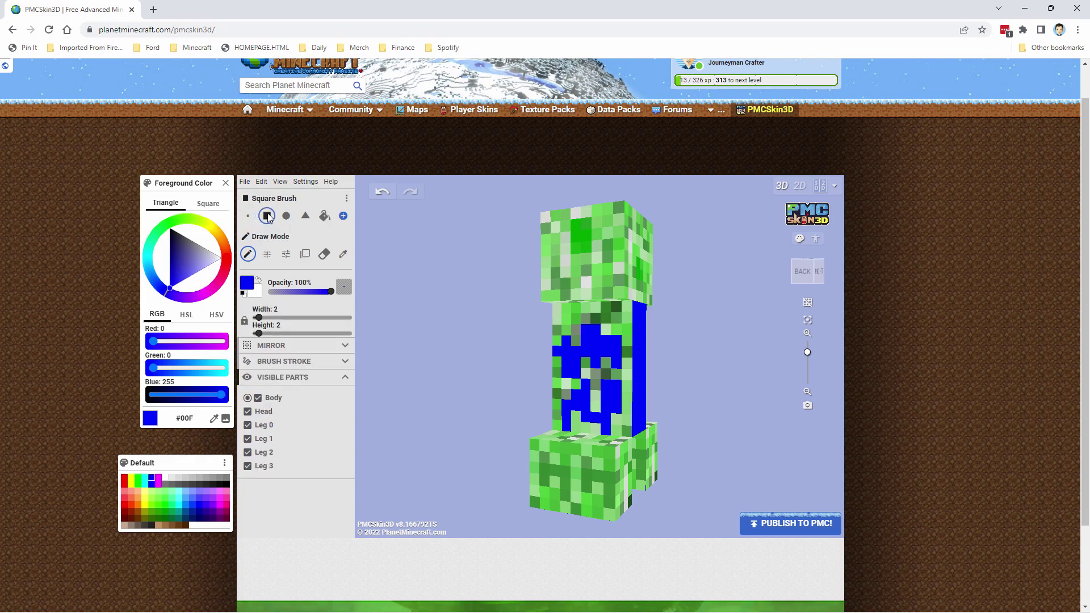
{"action": "mouse_move", "coordinate": [574, 334]}
{"action": "left_mouse_down"}
{"action": "mouse_move", "coordinate": [562, 318]}
{"action": "mouse_move", "coordinate": [599, 310]}
{"action": "mouse_move", "coordinate": [616, 323]}
{"action": "mouse_move", "coordinate": [619, 311]}
{"action": "mouse_move", "coordinate": [621, 428]}
{"action": "mouse_move", "coordinate": [559, 417]}
{"action": "mouse_move", "coordinate": [571, 340]}
{"action": "mouse_move", "coordinate": [626, 394]}
{"action": "left_mouse_up"}
{"action": "left_click_drag", "start_coordinate": [492, 380], "coordinate": [567, 369]}
{"action": "mouse_move", "coordinate": [596, 301]}
{"action": "left_mouse_down"}
{"action": "mouse_move", "coordinate": [579, 330]}
{"action": "mouse_move", "coordinate": [580, 360]}
{"action": "mouse_move", "coordinate": [579, 350]}
{"action": "mouse_move", "coordinate": [600, 349]}
{"action": "mouse_move", "coordinate": [600, 392]}
{"action": "mouse_move", "coordinate": [578, 418]}
{"action": "mouse_move", "coordinate": [601, 419]}
{"action": "left_mouse_up"}
{"action": "left_click_drag", "start_coordinate": [469, 381], "coordinate": [397, 378]}
{"action": "mouse_move", "coordinate": [579, 340]}
{"action": "left_mouse_down"}
{"action": "mouse_move", "coordinate": [568, 386]}
{"action": "mouse_move", "coordinate": [576, 425]}
{"action": "mouse_move", "coordinate": [616, 423]}
{"action": "mouse_move", "coordinate": [634, 361]}
{"action": "mouse_move", "coordinate": [583, 388]}
{"action": "mouse_move", "coordinate": [618, 392]}
{"action": "mouse_move", "coordinate": [608, 401]}
{"action": "left_mouse_up"}
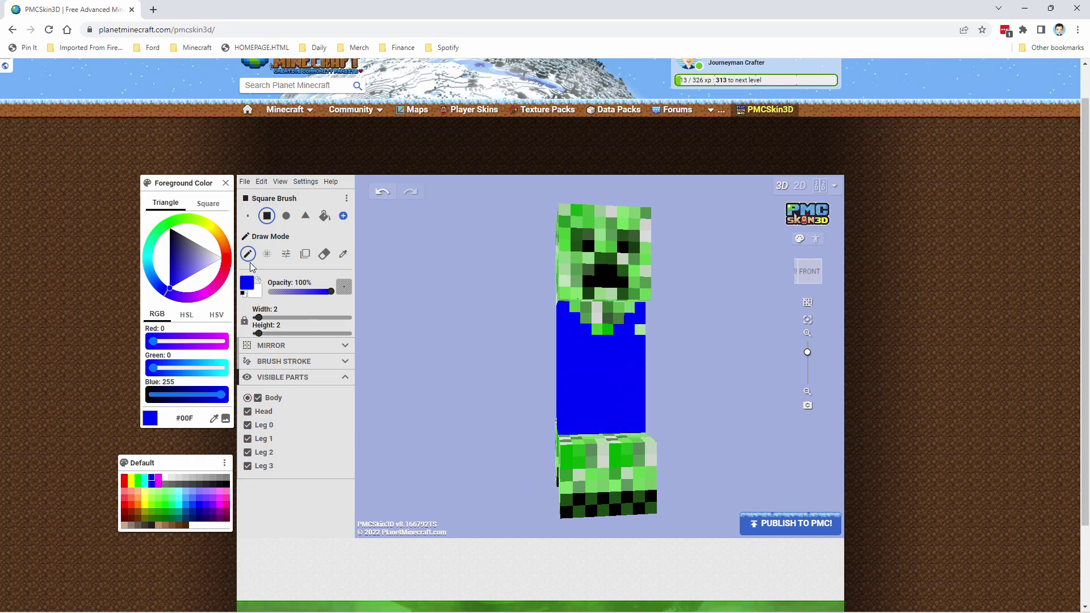
Fix a leftover green pixel, then paint a thick cyan V-collar on the body front
{"action": "left_click", "coordinate": [246, 216]}
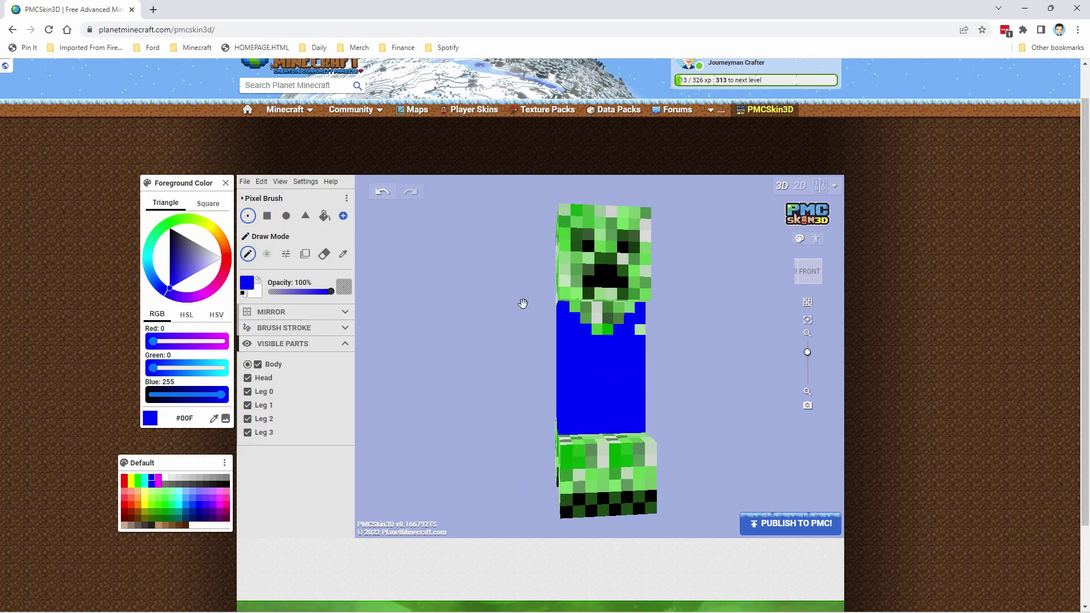
{"action": "left_click", "coordinate": [643, 329]}
{"action": "left_click", "coordinate": [145, 481]}
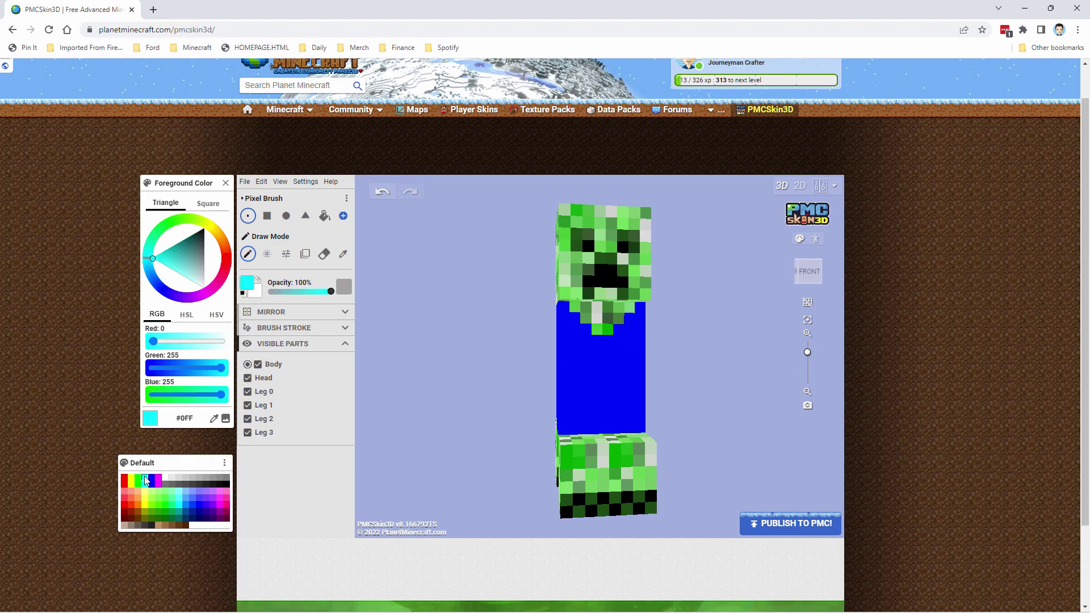
{"action": "mouse_move", "coordinate": [562, 328]}
{"action": "left_mouse_down"}
{"action": "mouse_move", "coordinate": [597, 360]}
{"action": "mouse_move", "coordinate": [638, 327]}
{"action": "left_mouse_up"}
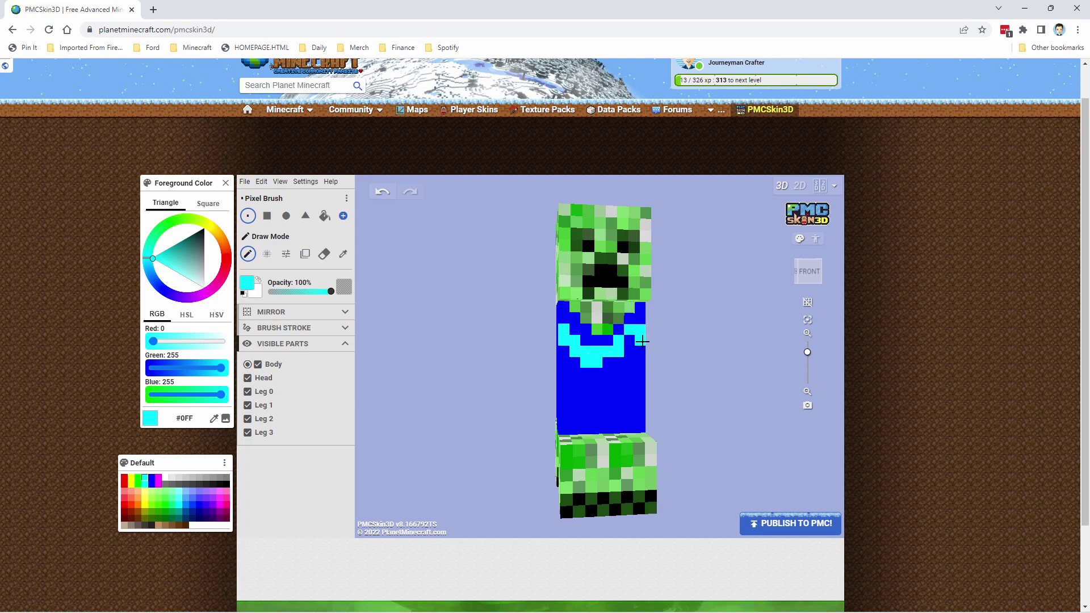
{"action": "left_click_drag", "start_coordinate": [563, 318], "coordinate": [590, 347]}
{"action": "mouse_move", "coordinate": [638, 321]}
{"action": "left_mouse_down"}
{"action": "mouse_move", "coordinate": [604, 363]}
{"action": "mouse_move", "coordinate": [641, 339]}
{"action": "mouse_move", "coordinate": [630, 354]}
{"action": "left_mouse_up"}
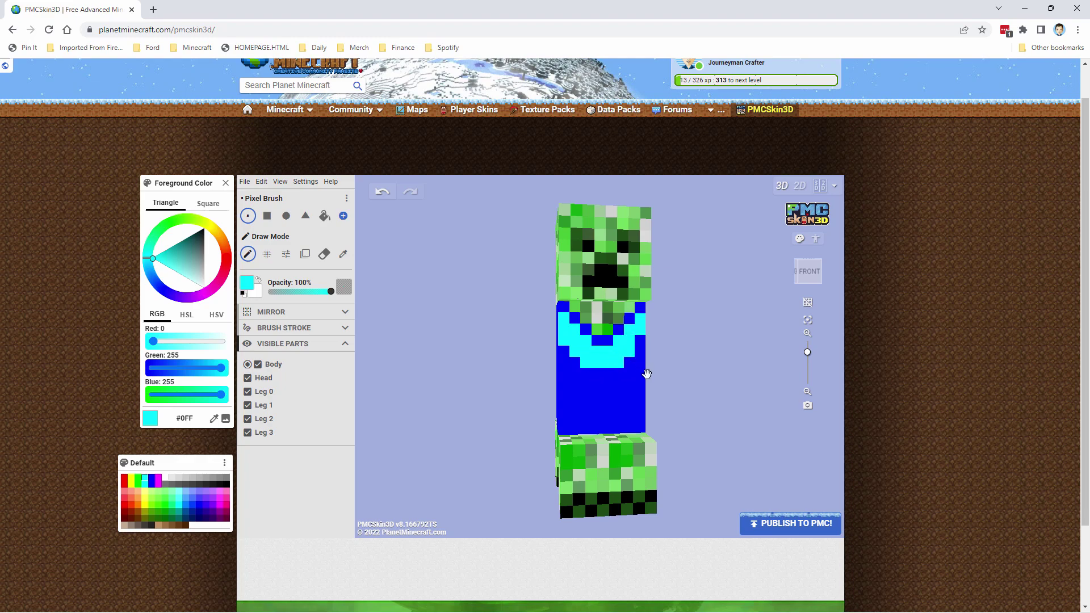
Paint cyan bands across the top rows of the back, side and front
{"action": "mouse_move", "coordinate": [494, 389]}
{"action": "left_mouse_down"}
{"action": "mouse_move", "coordinate": [487, 360]}
{"action": "mouse_move", "coordinate": [546, 362]}
{"action": "mouse_move", "coordinate": [585, 321]}
{"action": "mouse_move", "coordinate": [561, 321]}
{"action": "mouse_move", "coordinate": [585, 331]}
{"action": "mouse_move", "coordinate": [563, 331]}
{"action": "mouse_move", "coordinate": [583, 342]}
{"action": "mouse_move", "coordinate": [559, 344]}
{"action": "left_mouse_up"}
{"action": "mouse_move", "coordinate": [431, 384]}
{"action": "left_mouse_down"}
{"action": "mouse_move", "coordinate": [625, 394]}
{"action": "mouse_move", "coordinate": [628, 332]}
{"action": "mouse_move", "coordinate": [563, 324]}
{"action": "mouse_move", "coordinate": [558, 338]}
{"action": "mouse_move", "coordinate": [632, 337]}
{"action": "mouse_move", "coordinate": [521, 404]}
{"action": "mouse_move", "coordinate": [596, 392]}
{"action": "left_mouse_up"}
{"action": "mouse_move", "coordinate": [597, 355]}
{"action": "left_mouse_down"}
{"action": "mouse_move", "coordinate": [608, 326]}
{"action": "mouse_move", "coordinate": [579, 325]}
{"action": "mouse_move", "coordinate": [610, 341]}
{"action": "mouse_move", "coordinate": [573, 347]}
{"action": "left_mouse_up"}
{"action": "mouse_move", "coordinate": [377, 420]}
{"action": "left_mouse_down"}
{"action": "mouse_move", "coordinate": [490, 429]}
{"action": "mouse_move", "coordinate": [492, 413]}
{"action": "mouse_move", "coordinate": [670, 410]}
{"action": "mouse_move", "coordinate": [541, 416]}
{"action": "mouse_move", "coordinate": [602, 397]}
{"action": "left_mouse_up"}
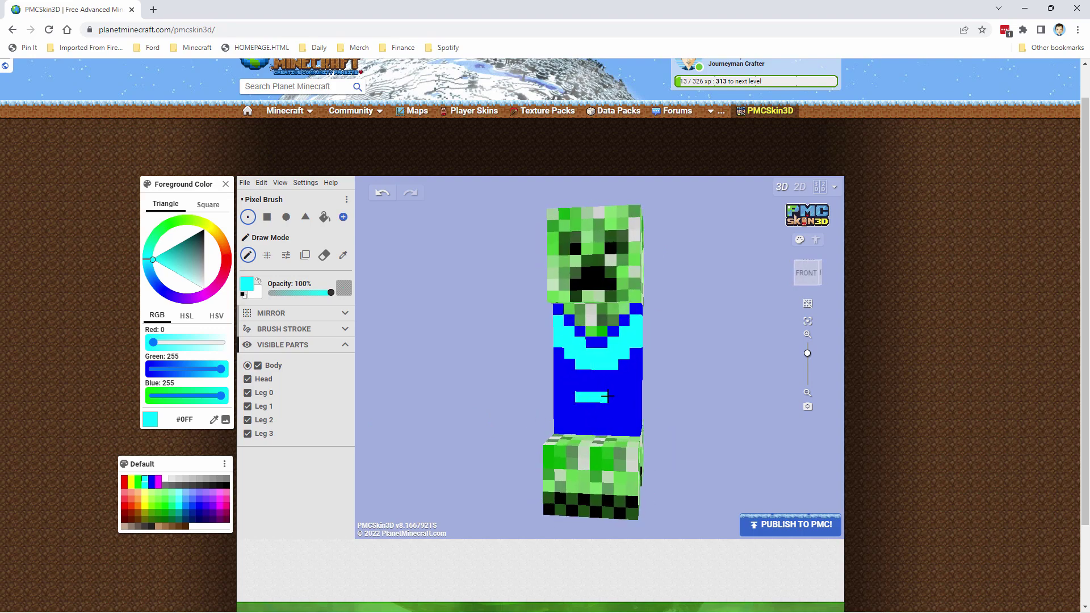
Add cyan pixels forming a lower zigzag stripe and orbit the model to inspect it
{"action": "left_click", "coordinate": [636, 377]}
{"action": "left_click", "coordinate": [569, 386]}
{"action": "scroll", "coordinate": [469, 414], "scroll_direction": "down", "scroll_amount": 2}
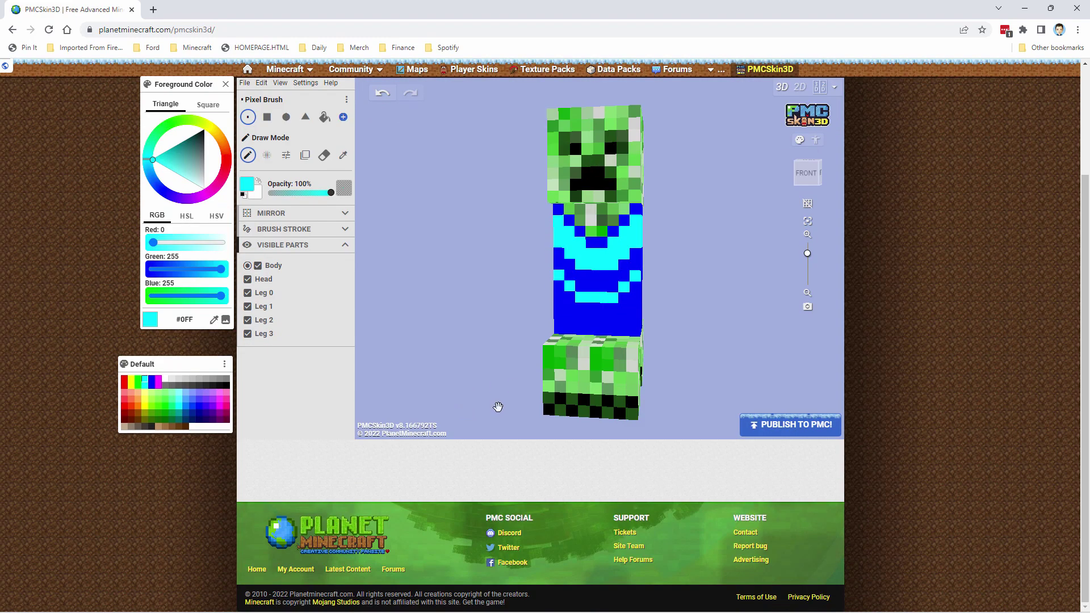
{"action": "scroll", "coordinate": [715, 325], "scroll_direction": "up", "scroll_amount": 2}
{"action": "left_click_drag", "start_coordinate": [714, 325], "coordinate": [397, 443]}
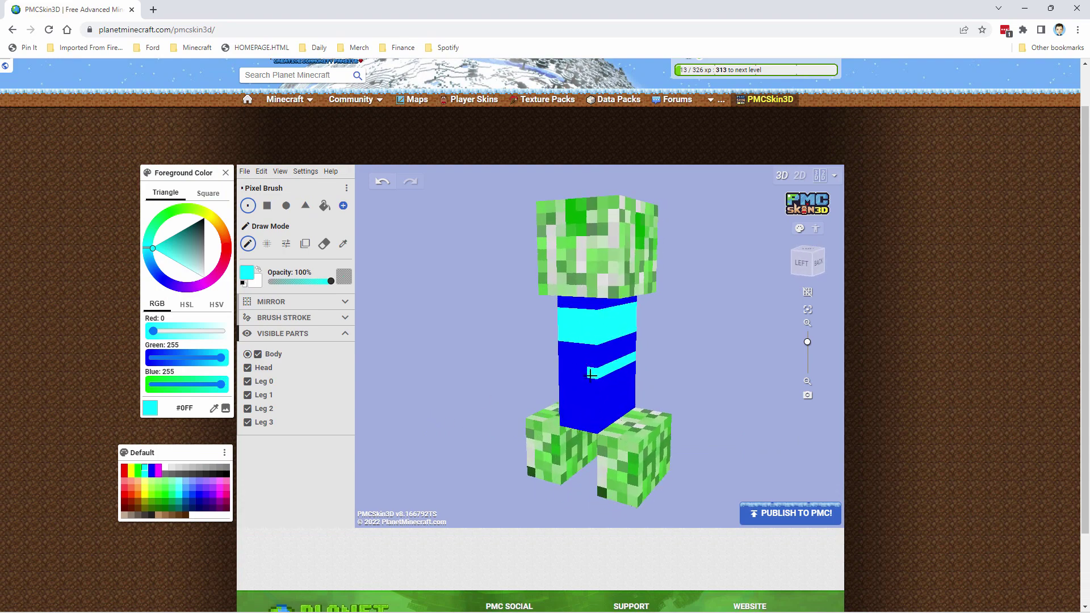
{"action": "right_click_drag", "start_coordinate": [591, 375], "coordinate": [690, 427]}
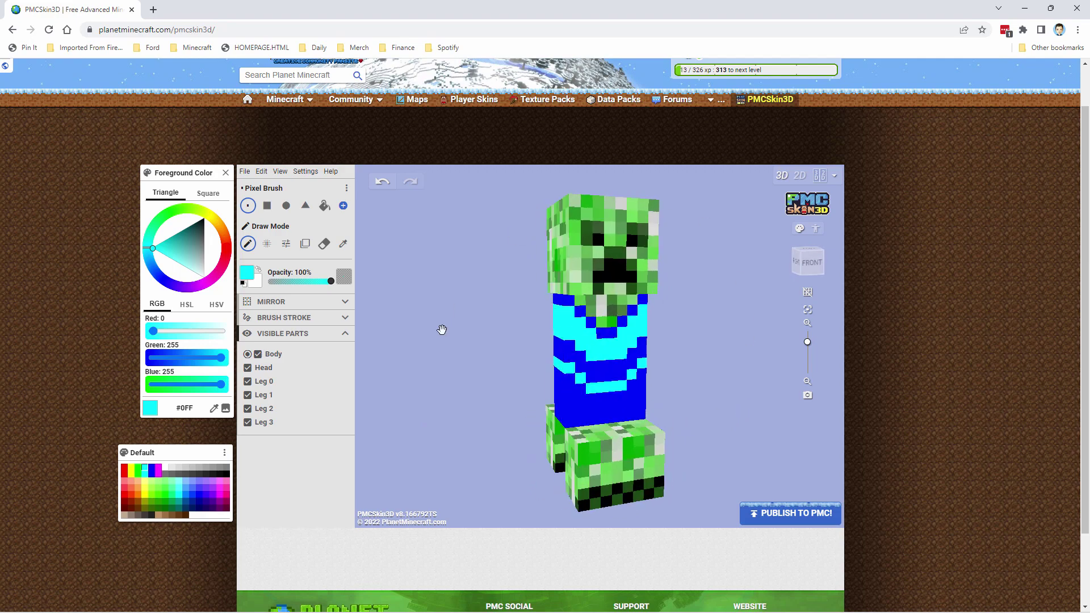
{"action": "right_click_drag", "start_coordinate": [437, 333], "coordinate": [449, 323]}
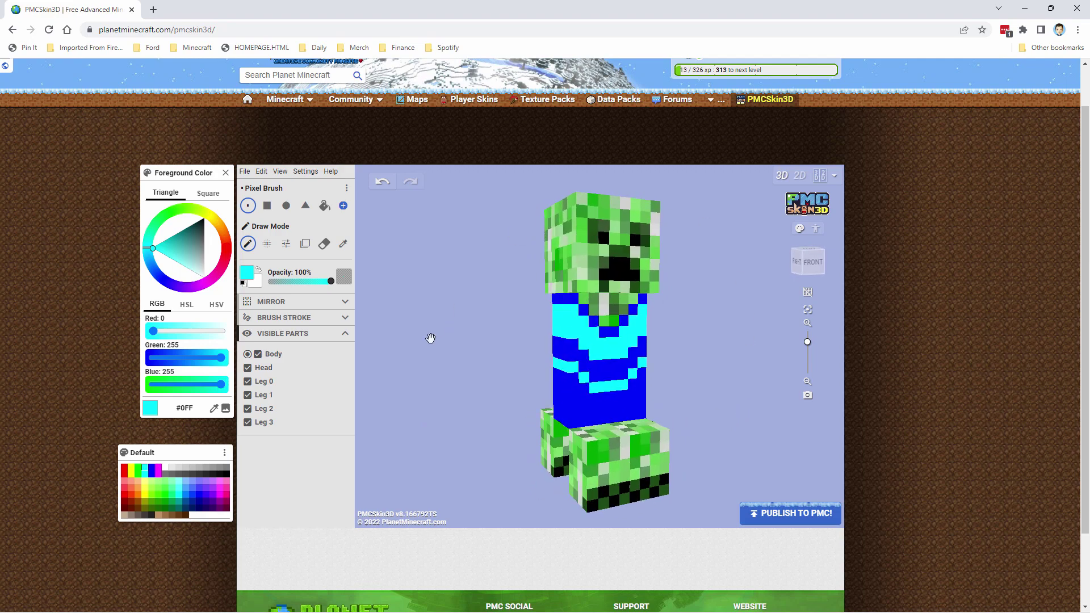
Save the skin as pmcskin3d-creeper.png in C:\Pack
{"action": "left_click", "coordinate": [244, 172]}
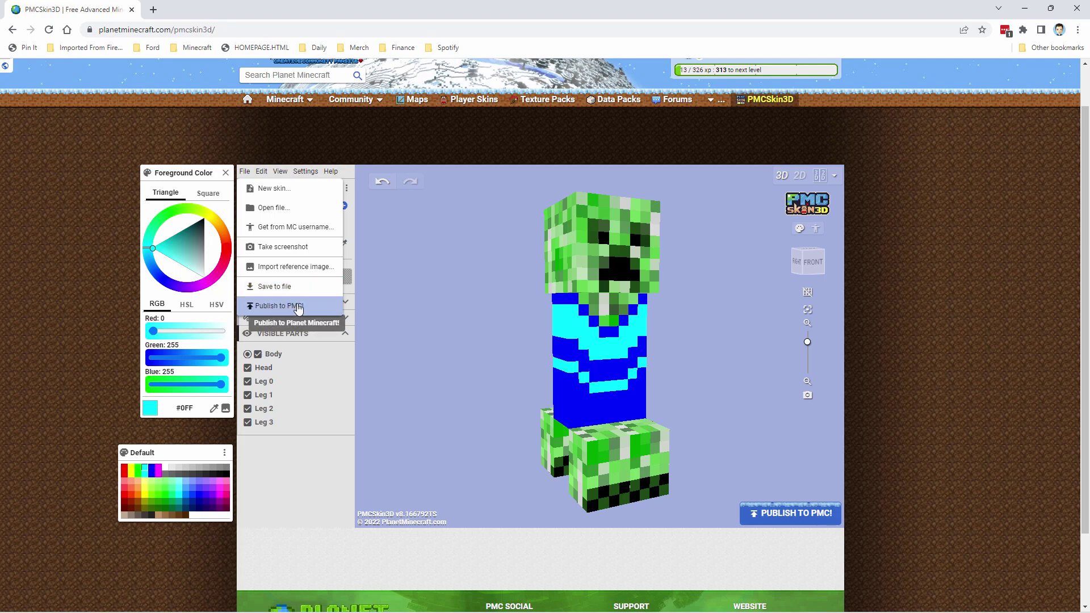
{"action": "left_click", "coordinate": [268, 288]}
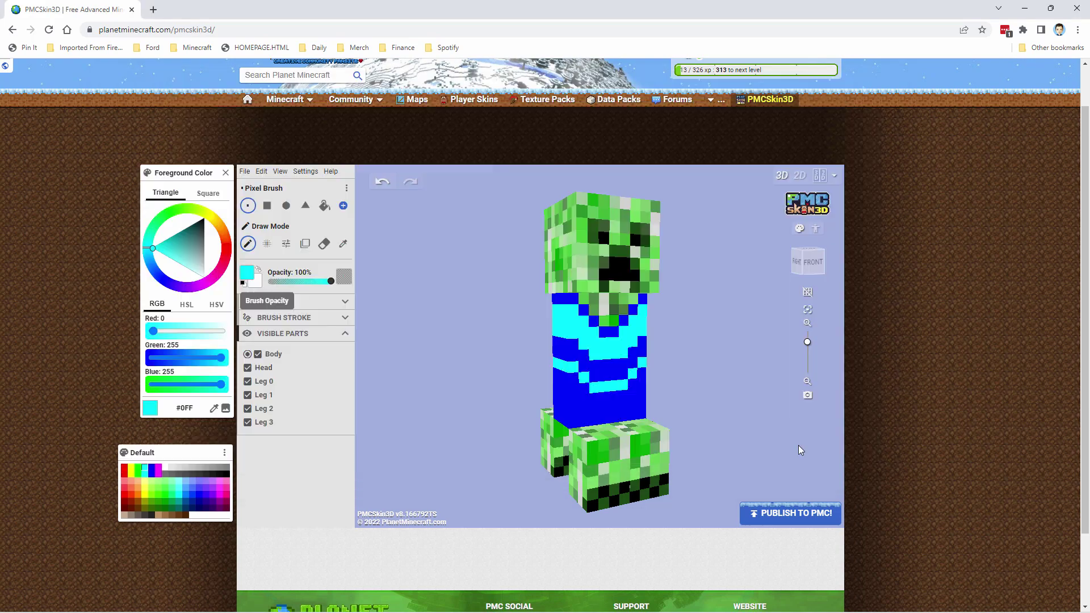
{"action": "left_click", "coordinate": [800, 449]}
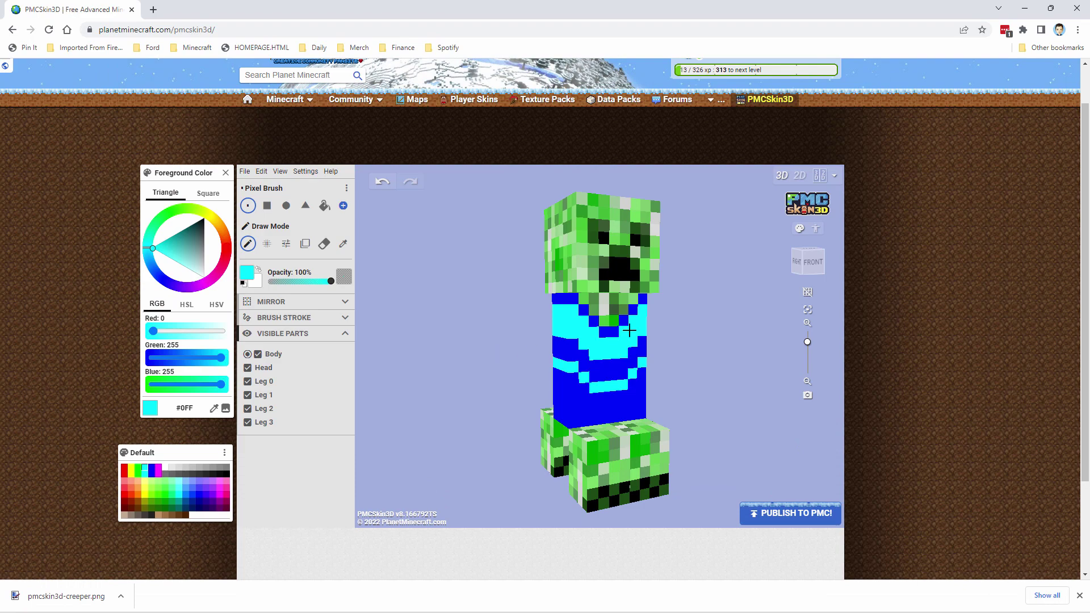
Review the finished sweater and move the C:\Pack Explorer window into position
{"action": "mouse_move", "coordinate": [709, 343]}
{"action": "left_mouse_down"}
{"action": "mouse_move", "coordinate": [493, 345]}
{"action": "mouse_move", "coordinate": [732, 331]}
{"action": "mouse_move", "coordinate": [744, 358]}
{"action": "mouse_move", "coordinate": [715, 360]}
{"action": "mouse_move", "coordinate": [747, 357]}
{"action": "mouse_move", "coordinate": [699, 355]}
{"action": "left_mouse_up"}
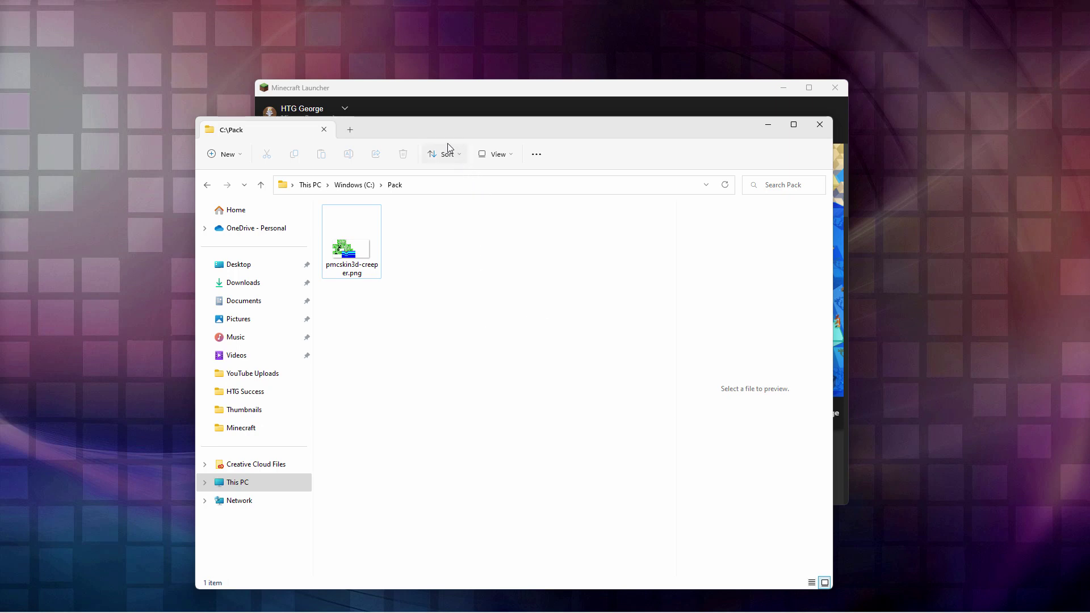
{"action": "left_click_drag", "start_coordinate": [439, 132], "coordinate": [404, 137]}
Open the Latest release installation's .minecraft game folder from the Minecraft Launcher
{"action": "left_click", "coordinate": [492, 97]}
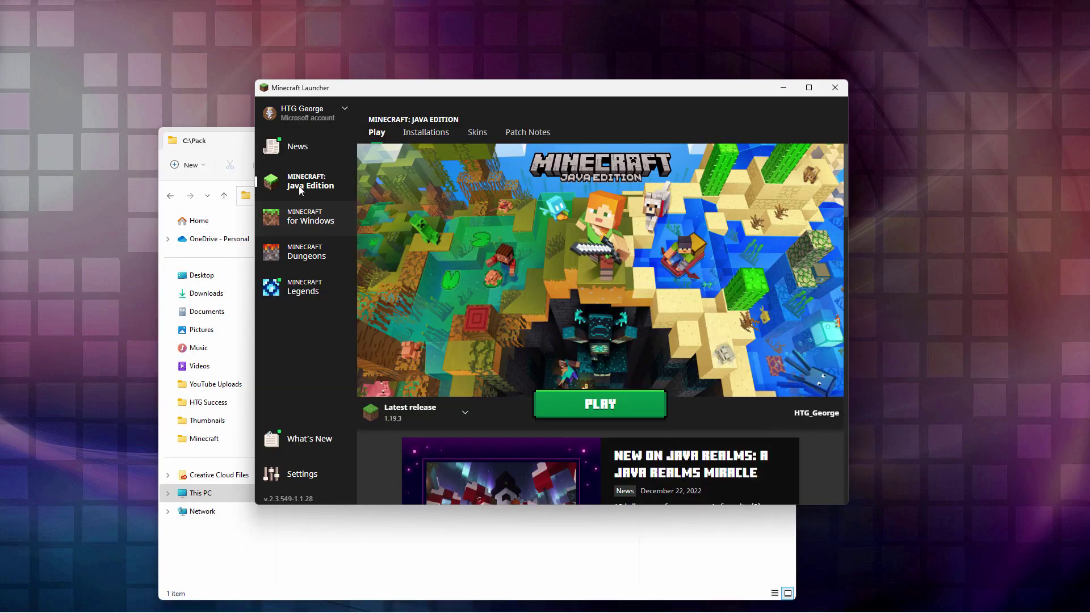
{"action": "left_click", "coordinate": [417, 134]}
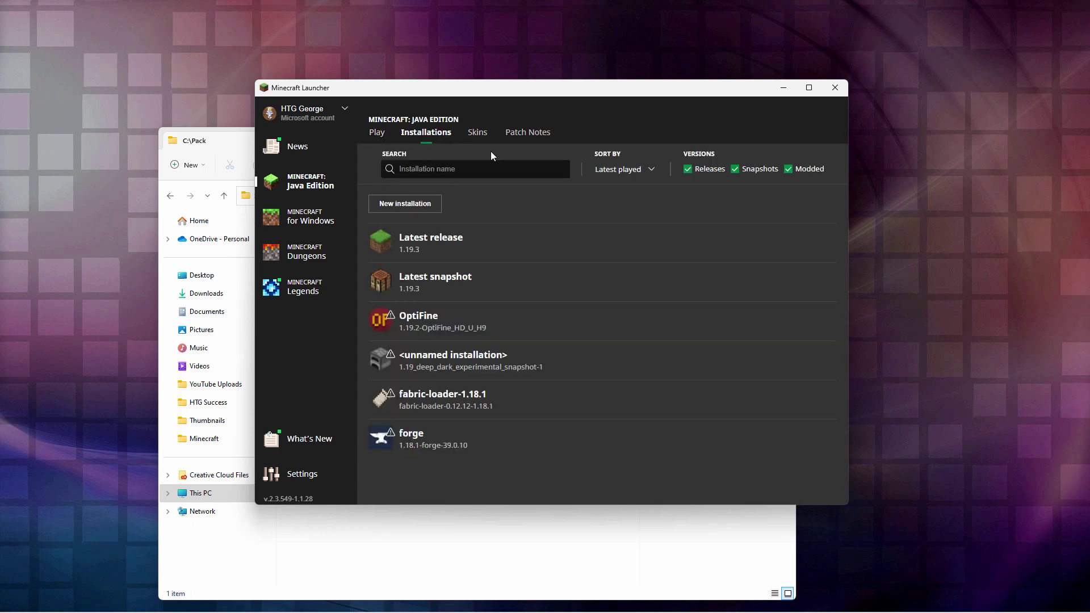
{"action": "mouse_move", "coordinate": [453, 258]}
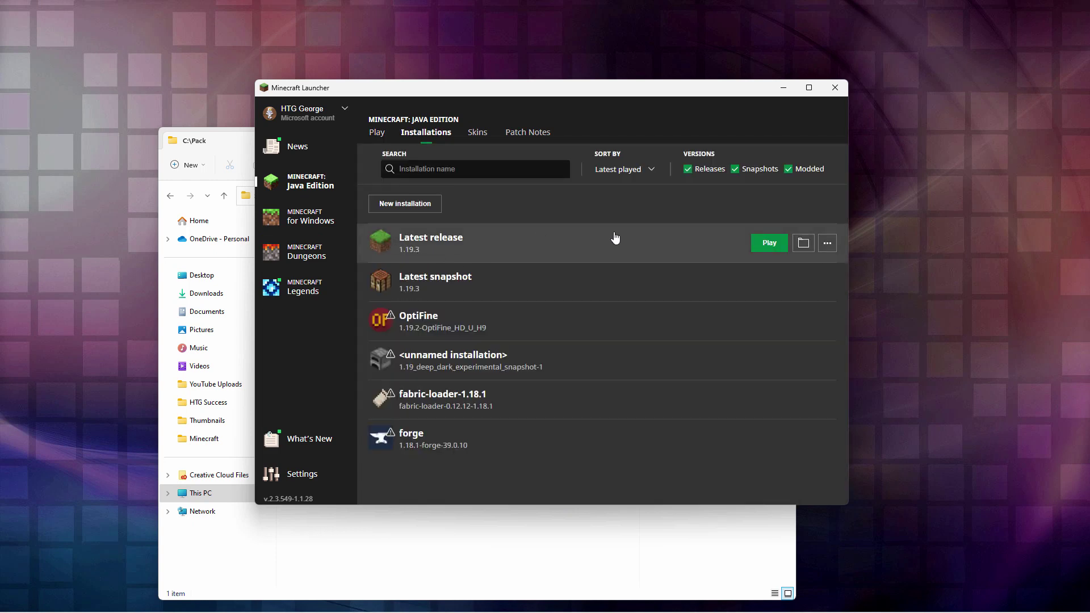
{"action": "left_click", "coordinate": [803, 243]}
Open .minecraft\versions\1.19.3 and select 1.19.3.jar
{"action": "left_click_drag", "start_coordinate": [500, 131], "coordinate": [556, 113]}
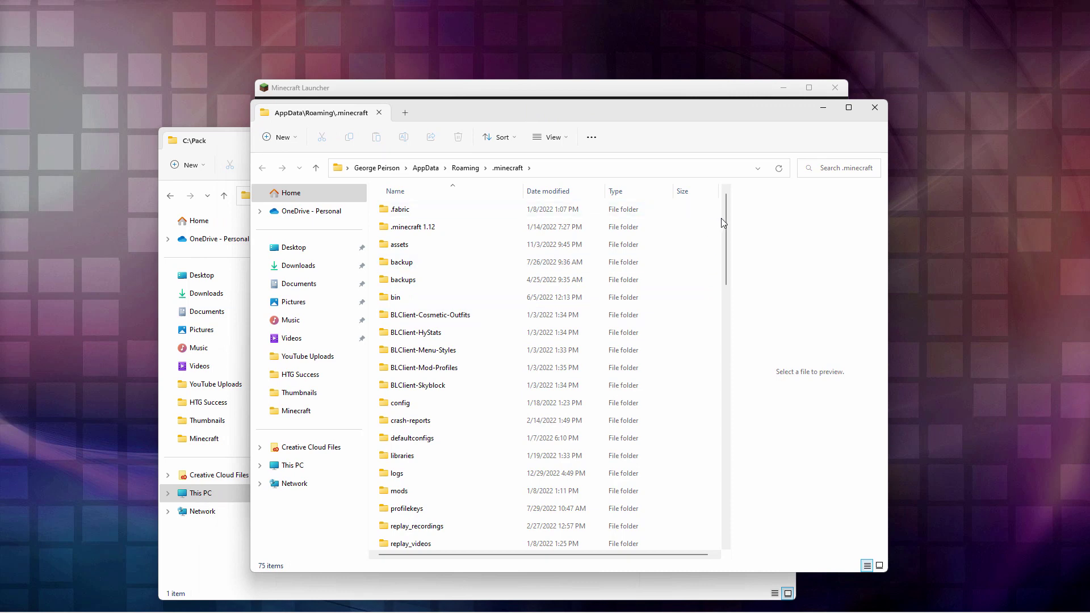
{"action": "left_click_drag", "start_coordinate": [725, 226], "coordinate": [742, 319]}
{"action": "double_click", "coordinate": [387, 382]}
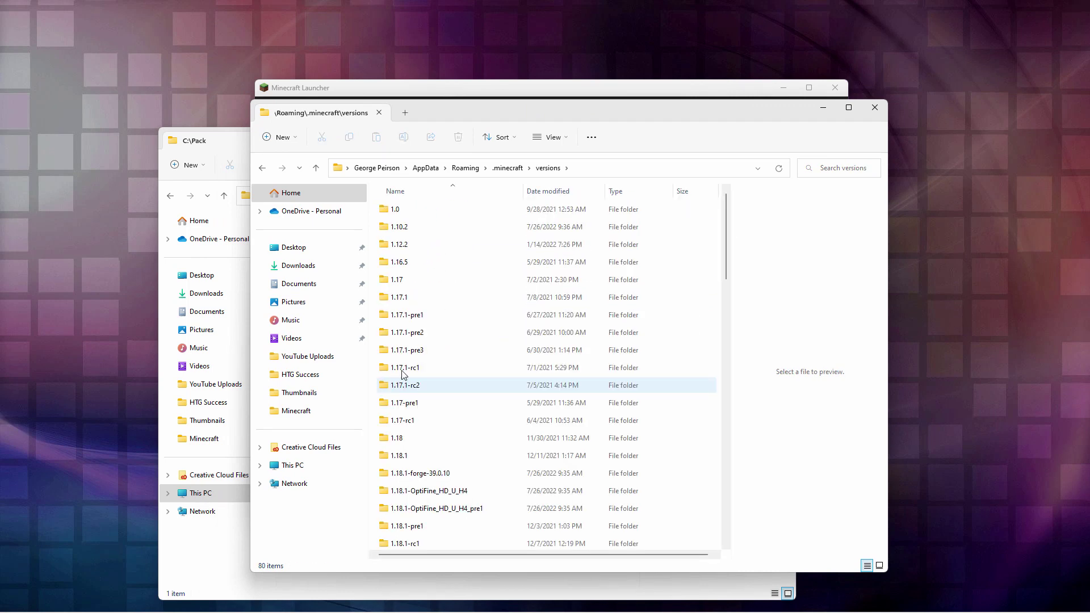
{"action": "scroll", "coordinate": [440, 363], "scroll_direction": "down", "scroll_amount": 9}
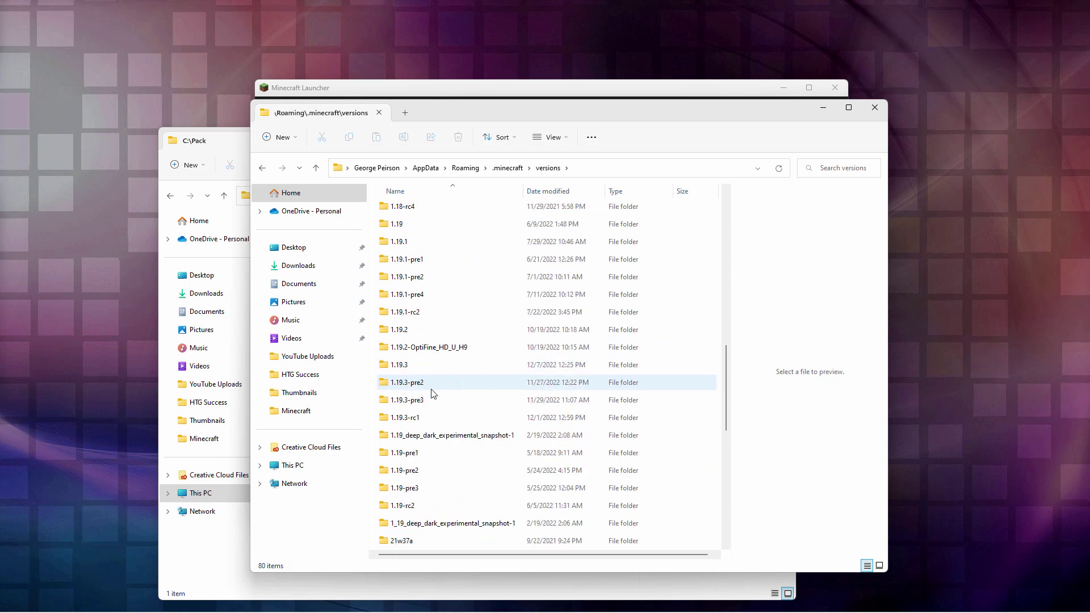
{"action": "left_click", "coordinate": [402, 366]}
{"action": "double_click", "coordinate": [385, 368]}
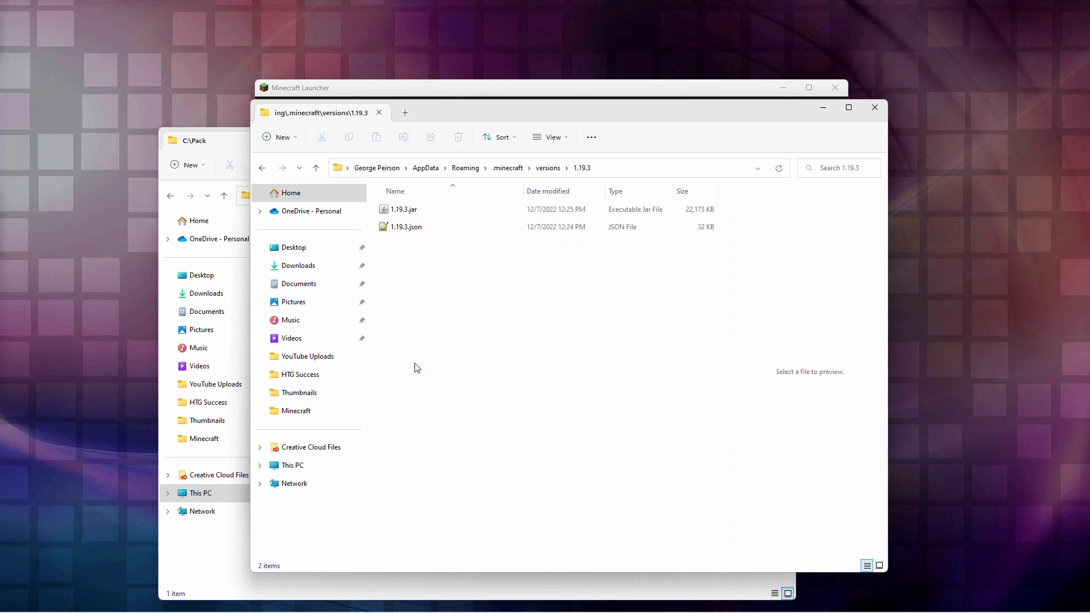
{"action": "left_click", "coordinate": [404, 213]}
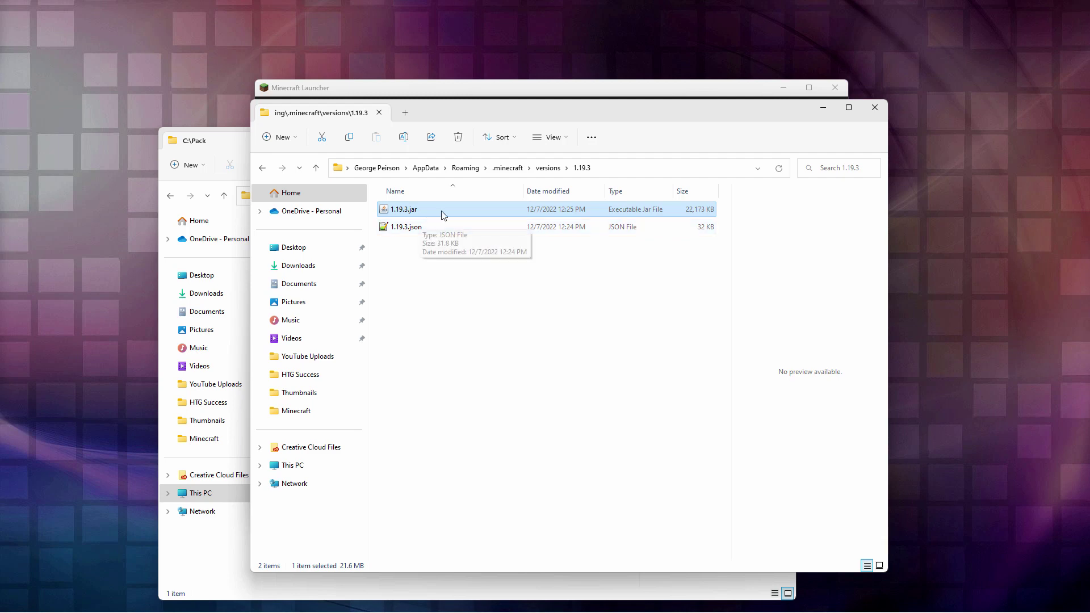
Turn on file name extensions in File Explorer's view options
{"action": "left_click", "coordinate": [563, 139]}
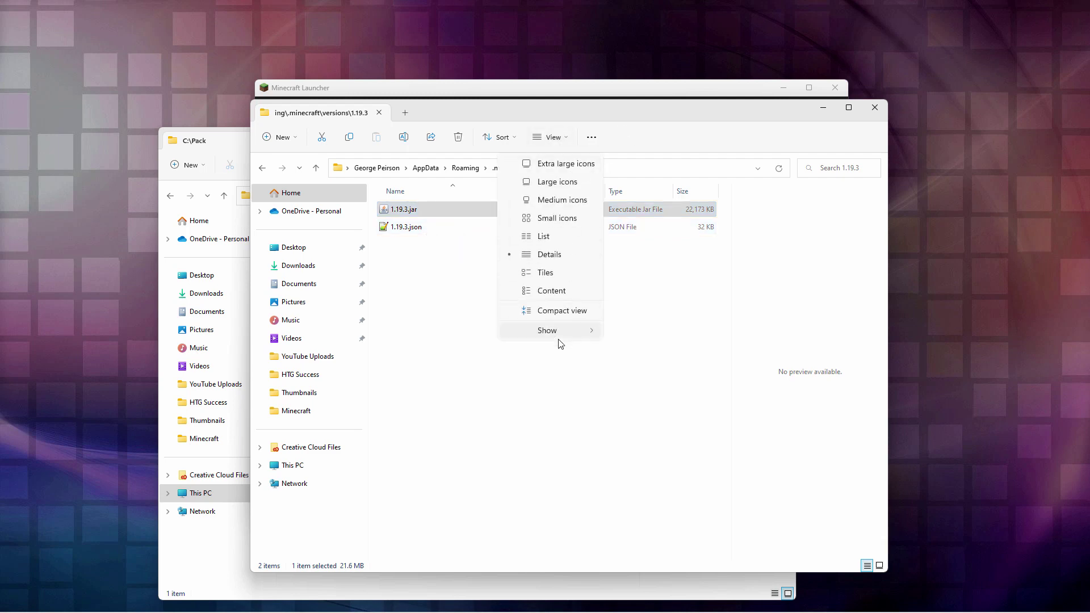
{"action": "left_click", "coordinate": [556, 333]}
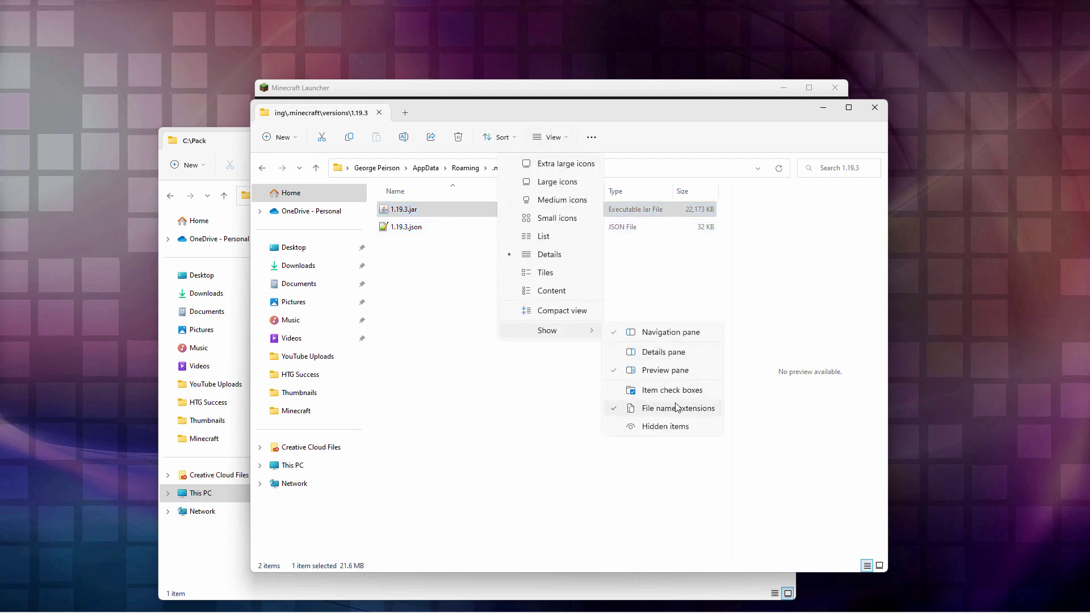
{"action": "left_click", "coordinate": [569, 403]}
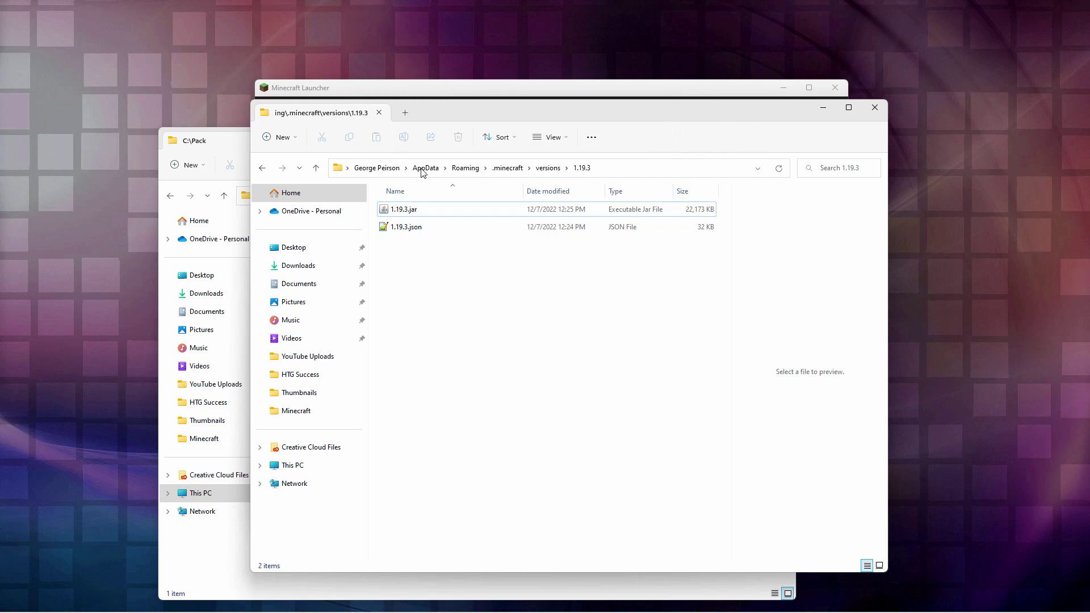
Copy 1.19.3.jar into the C:\Pack folder and close the versions window
{"action": "left_click", "coordinate": [475, 211]}
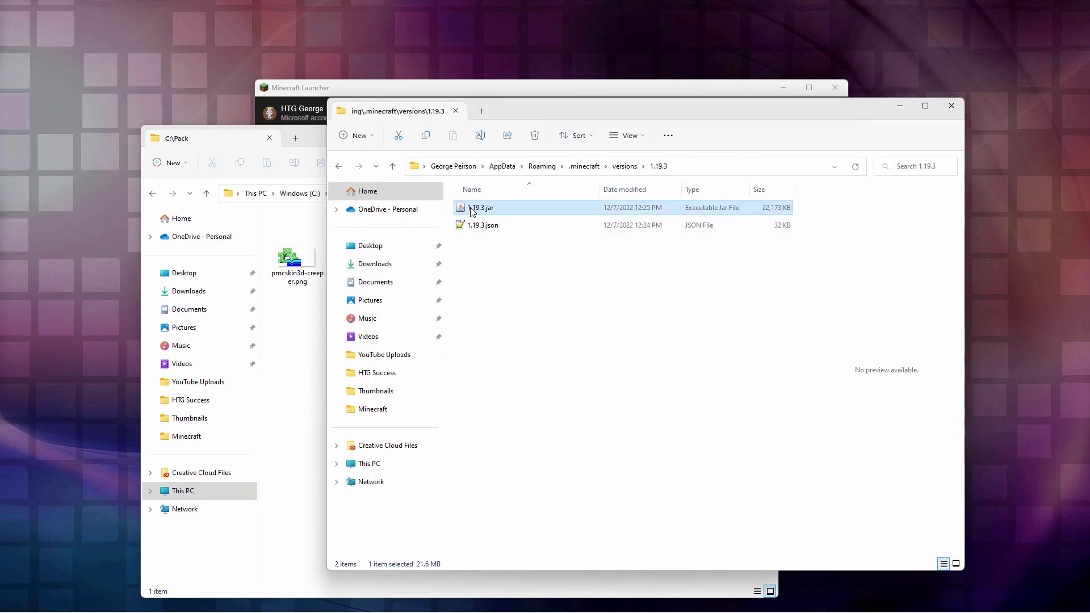
{"action": "right_click_drag", "start_coordinate": [471, 211], "coordinate": [294, 393]}
{"action": "left_click", "coordinate": [329, 400]}
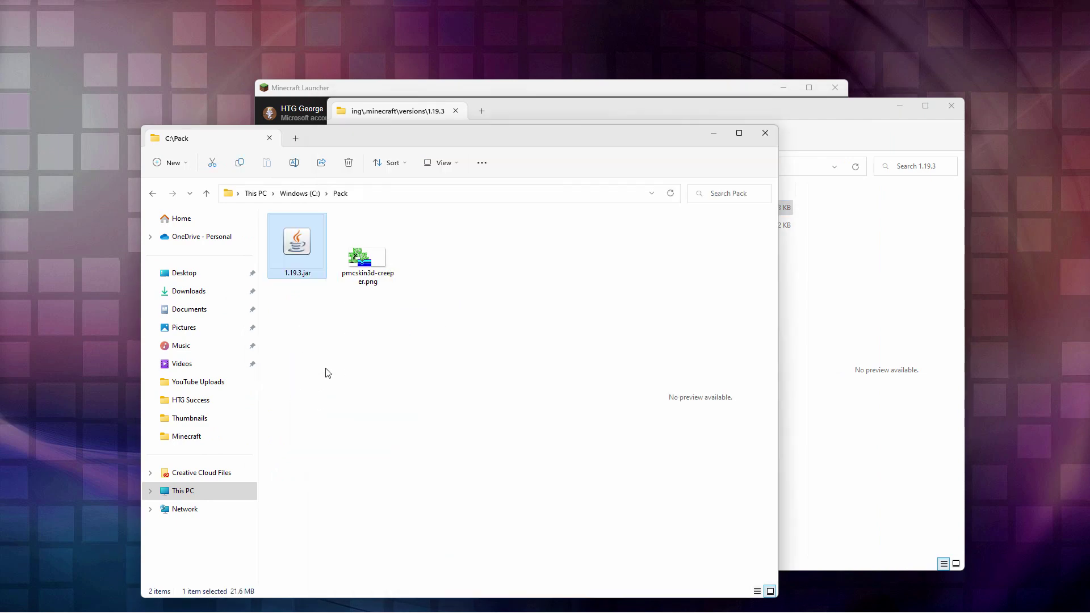
{"action": "left_click", "coordinate": [952, 106]}
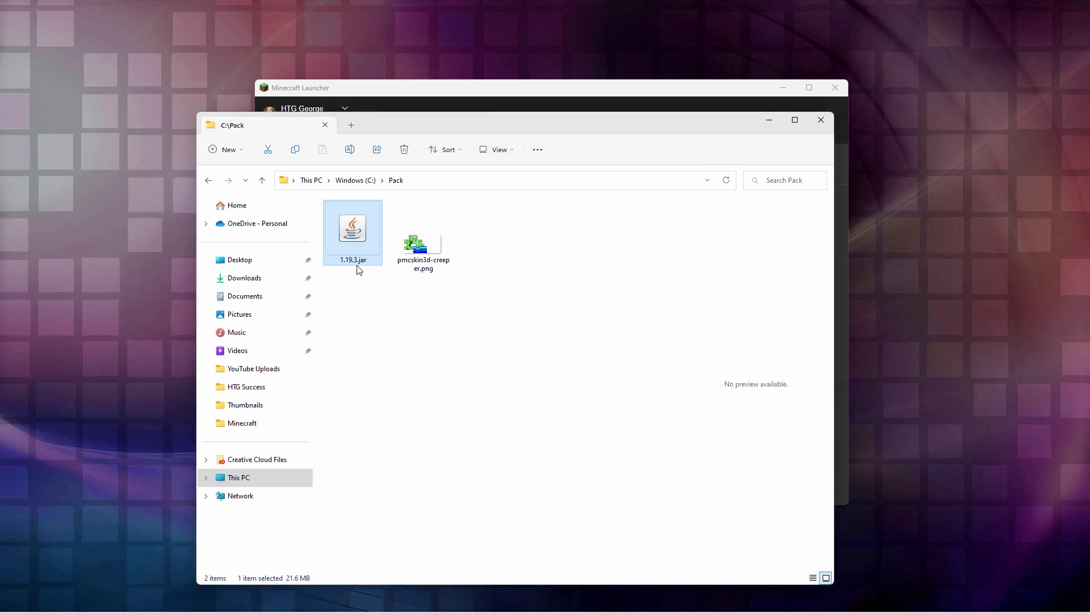
Rename the copied jar to 1.19.3.zip, accepting the extension change
{"action": "left_click", "coordinate": [357, 261]}
{"action": "left_click", "coordinate": [369, 260]}
{"action": "key", "text": "BackSpace"}
{"action": "key", "text": "BackSpace"}
{"action": "key", "text": "BackSpace"}
{"action": "type", "text": "zip"}
{"action": "key", "text": "Return"}
{"action": "left_click", "coordinate": [598, 318]}
Open the contents of 1.19.3.zip in a new window
{"action": "right_click", "coordinate": [351, 233]}
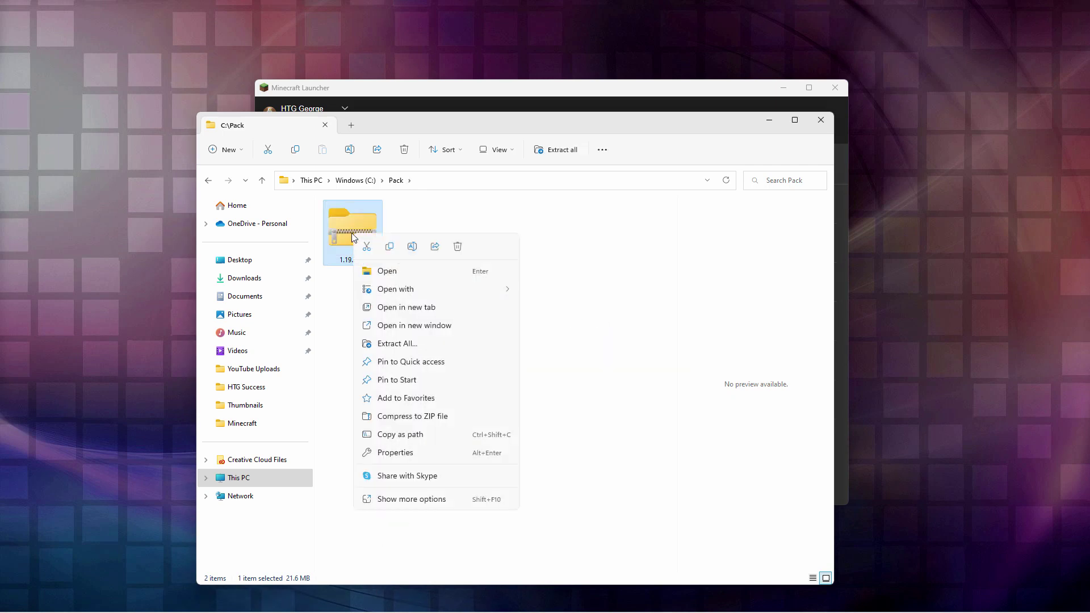
{"action": "left_click", "coordinate": [432, 327]}
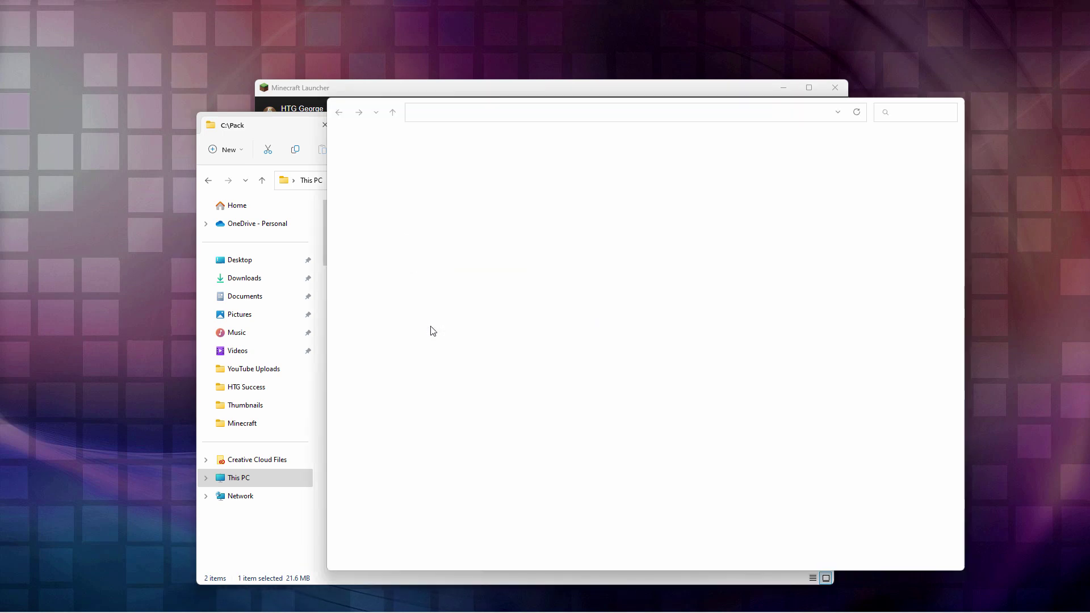
{"action": "left_click_drag", "start_coordinate": [532, 108], "coordinate": [565, 72]}
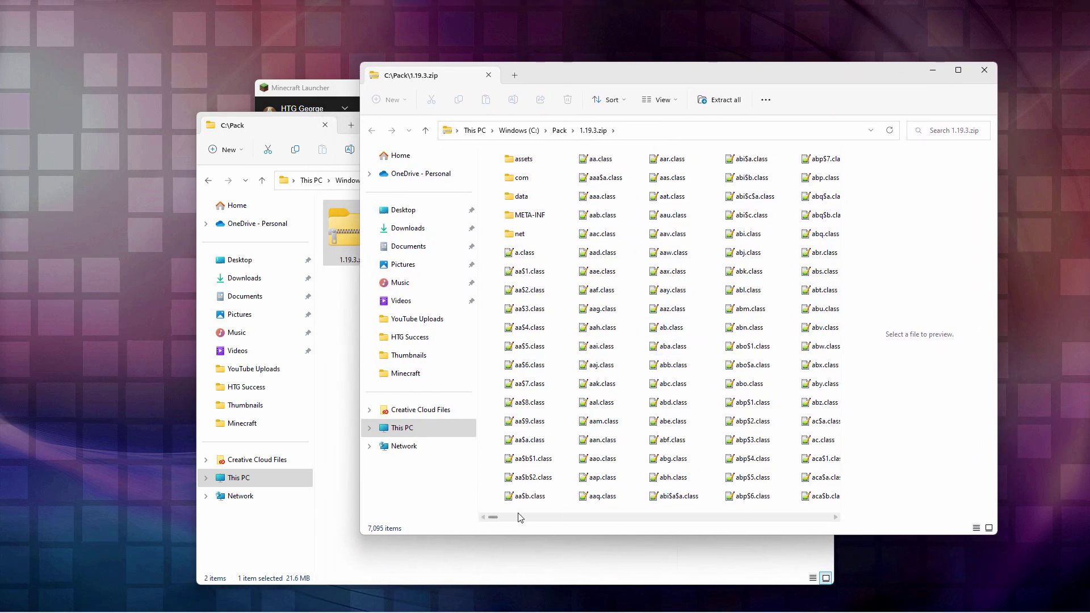
Copy pack.png from the archive into the Pack folder
{"action": "type", "text": "pack"}
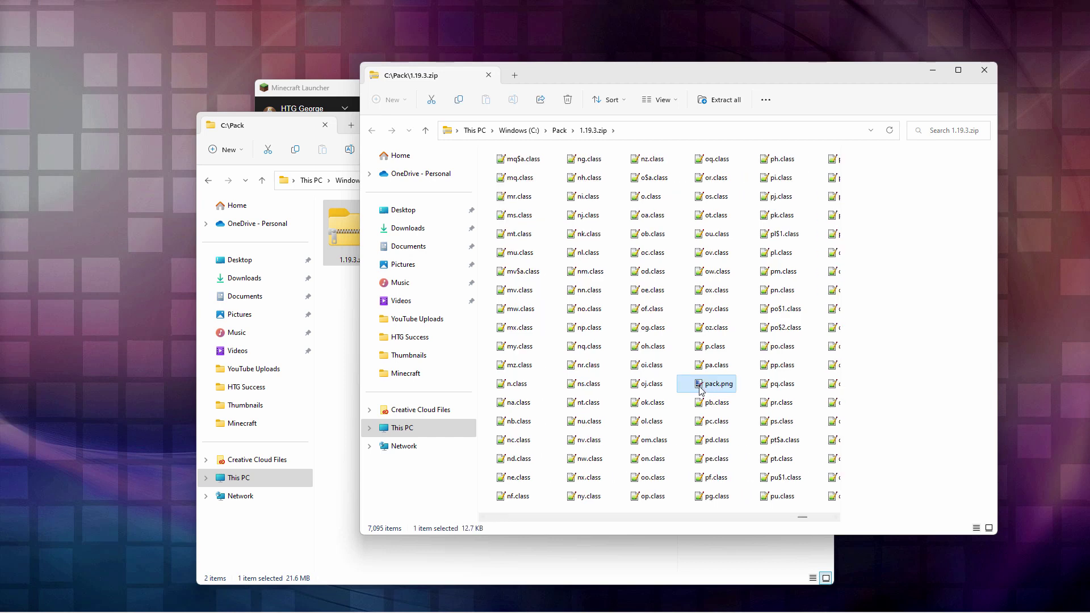
{"action": "right_click_drag", "start_coordinate": [702, 388], "coordinate": [356, 343]}
{"action": "left_click", "coordinate": [364, 348]}
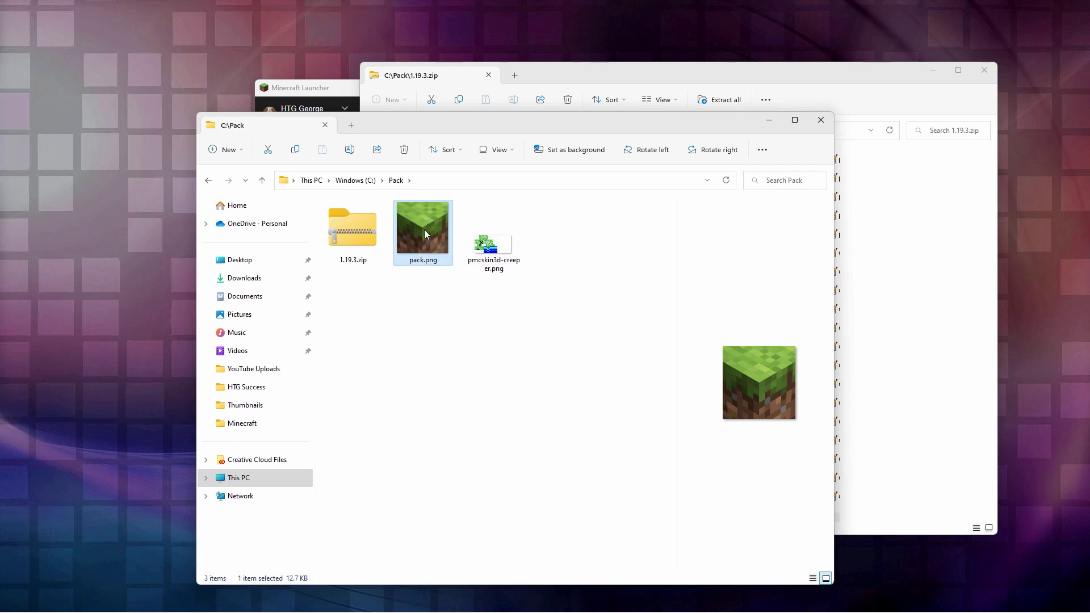
{"action": "mouse_move", "coordinate": [424, 229]}
{"action": "left_click", "coordinate": [434, 334]}
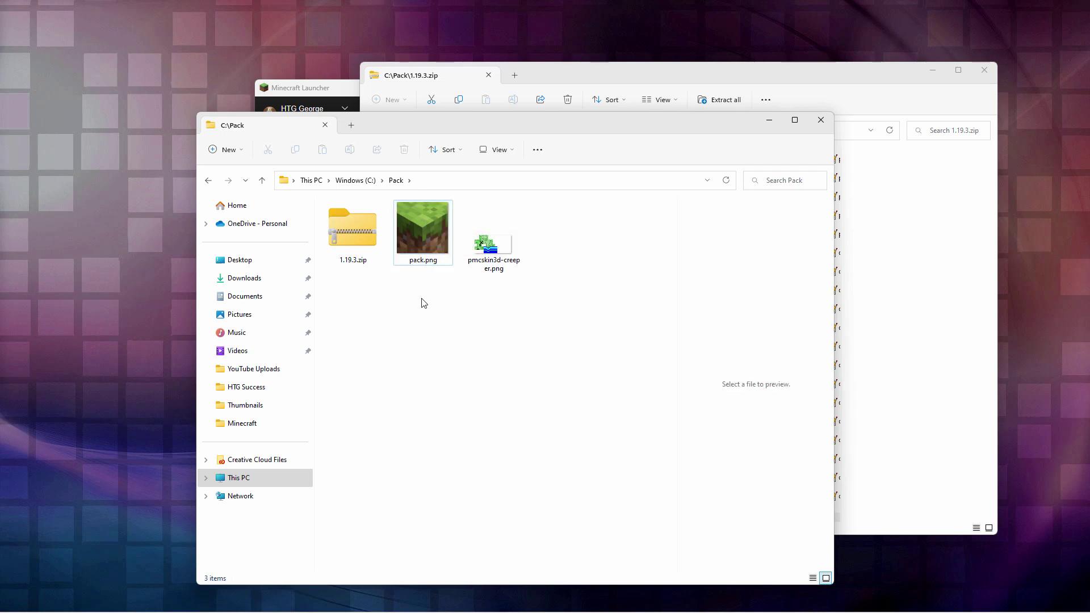
Browse the archive's assets > minecraft > textures > entity > creeper folder and select creeper.png
{"action": "left_click", "coordinate": [627, 88]}
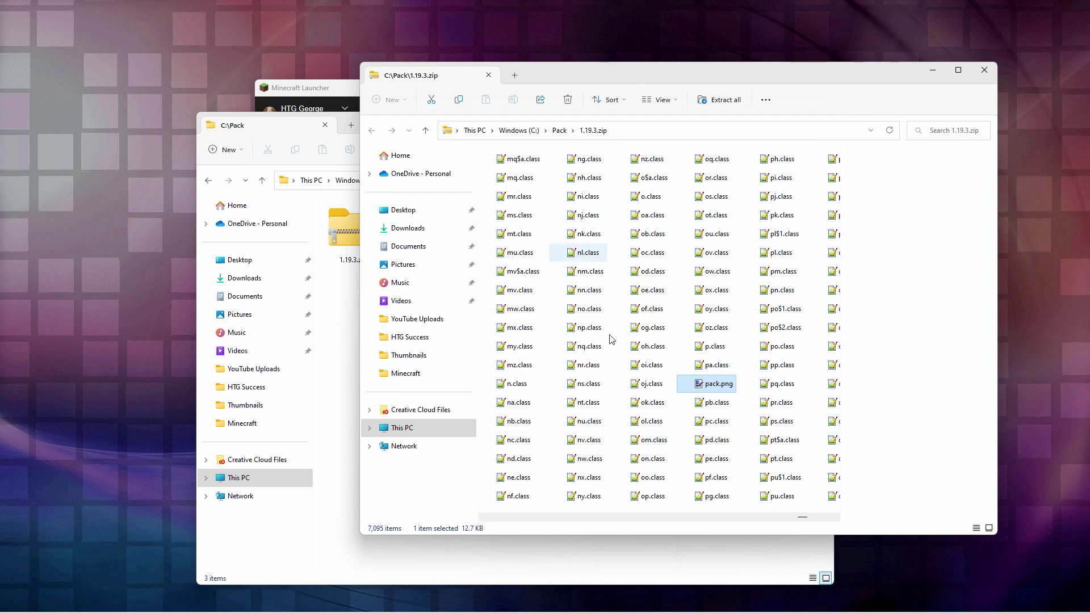
{"action": "left_click", "coordinate": [520, 252]}
{"action": "double_click", "coordinate": [508, 164]}
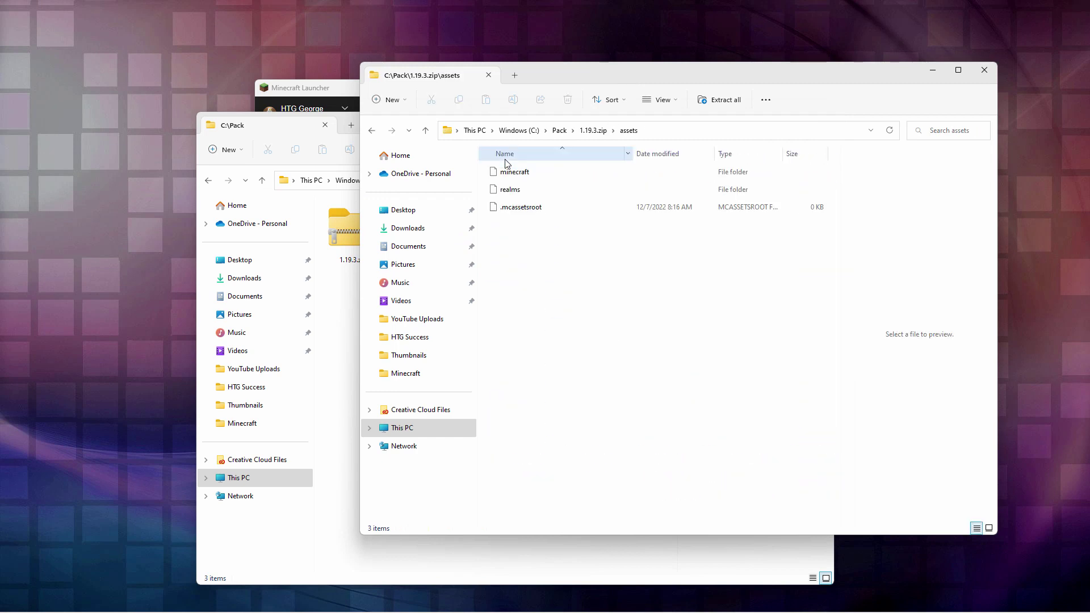
{"action": "double_click", "coordinate": [498, 175]}
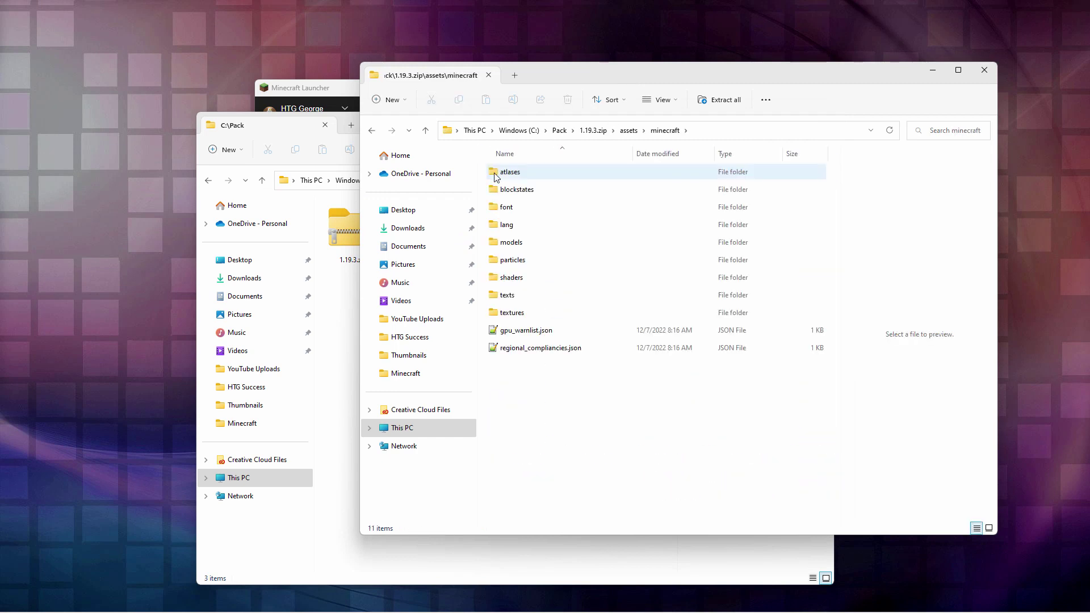
{"action": "double_click", "coordinate": [497, 313]}
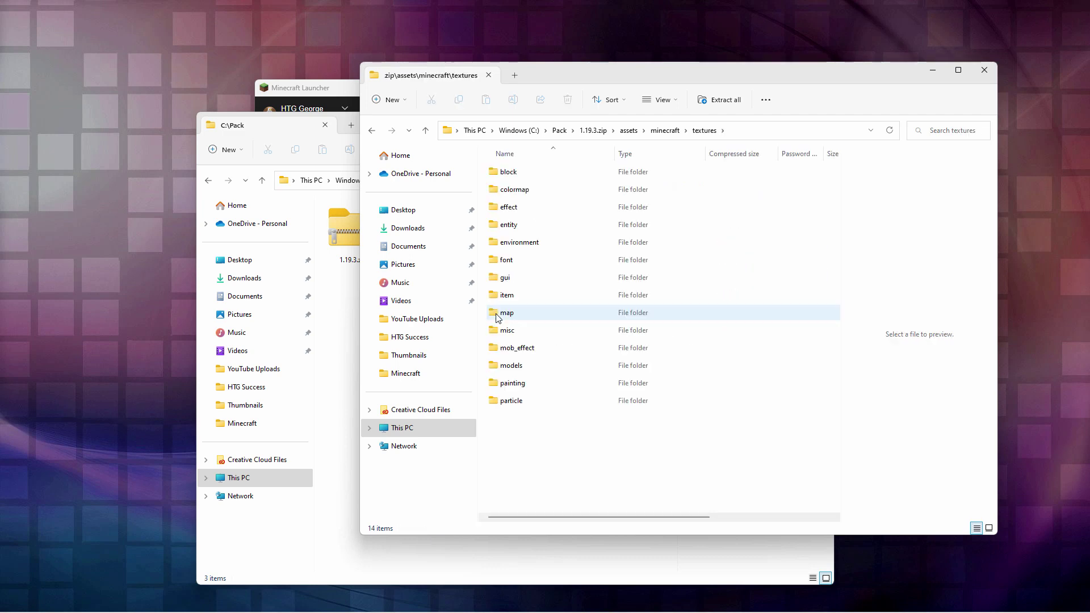
{"action": "double_click", "coordinate": [508, 226]}
{"action": "double_click", "coordinate": [503, 437]}
{"action": "left_click", "coordinate": [510, 173]}
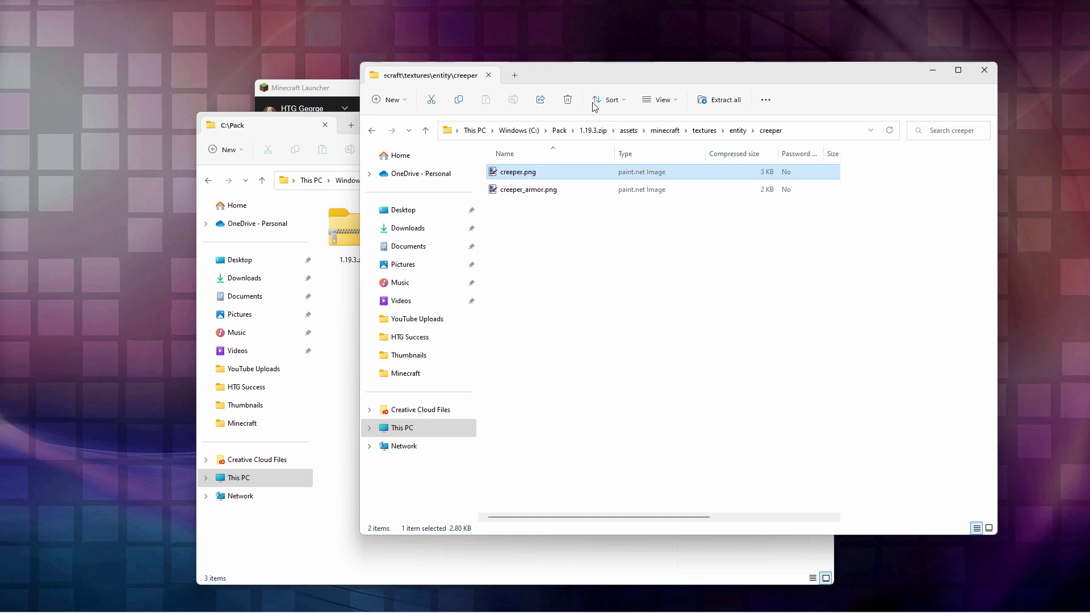
{"action": "left_click_drag", "start_coordinate": [591, 72], "coordinate": [582, 53]}
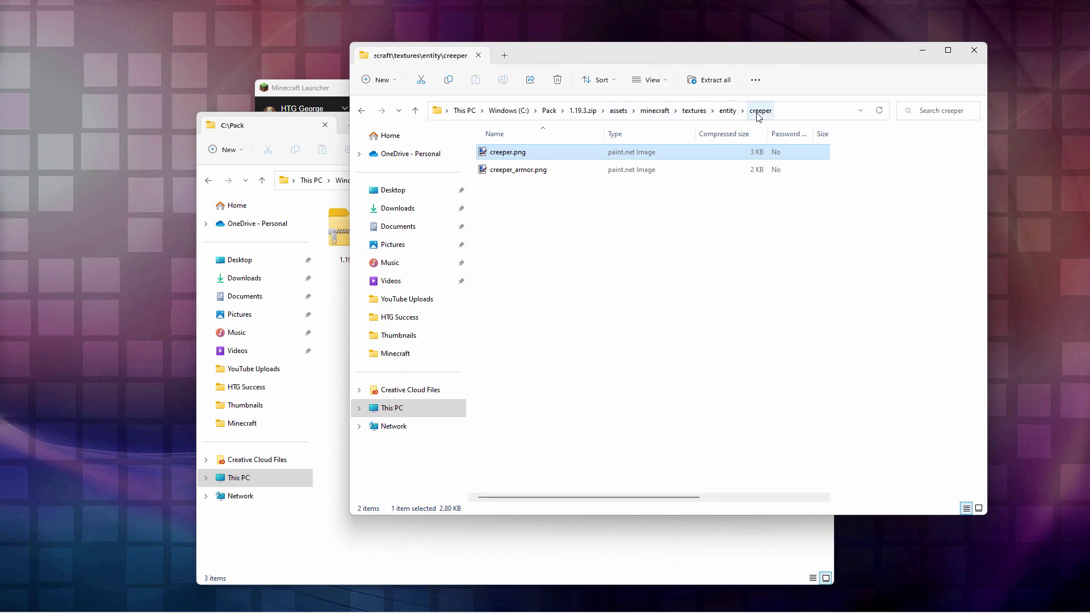
Create an 'assets' folder in Pack with a 'minecraft' folder inside it
{"action": "left_click", "coordinate": [343, 129]}
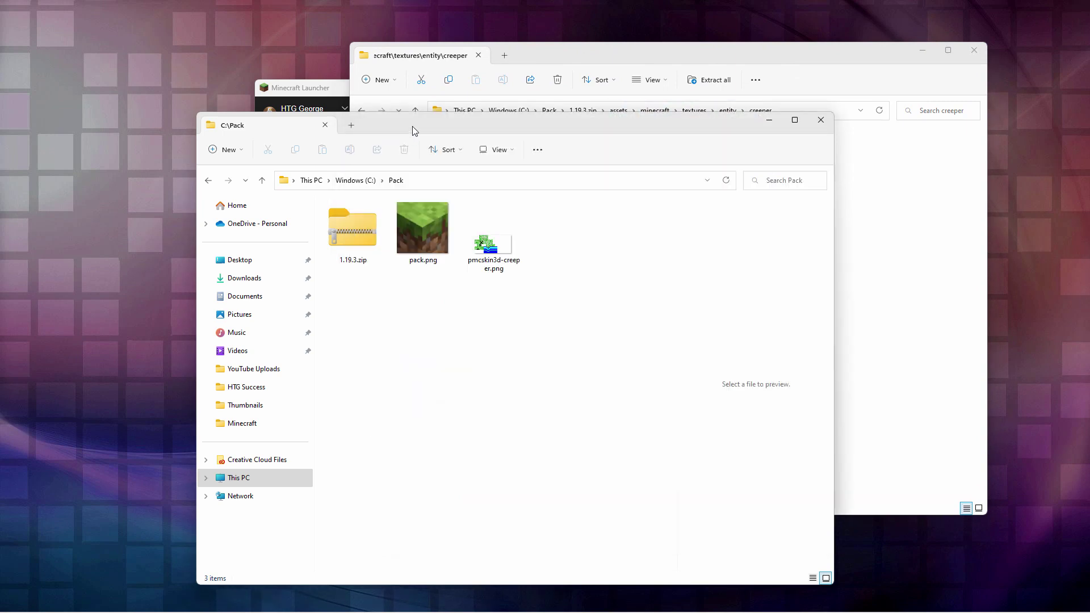
{"action": "left_click_drag", "start_coordinate": [412, 129], "coordinate": [476, 143]}
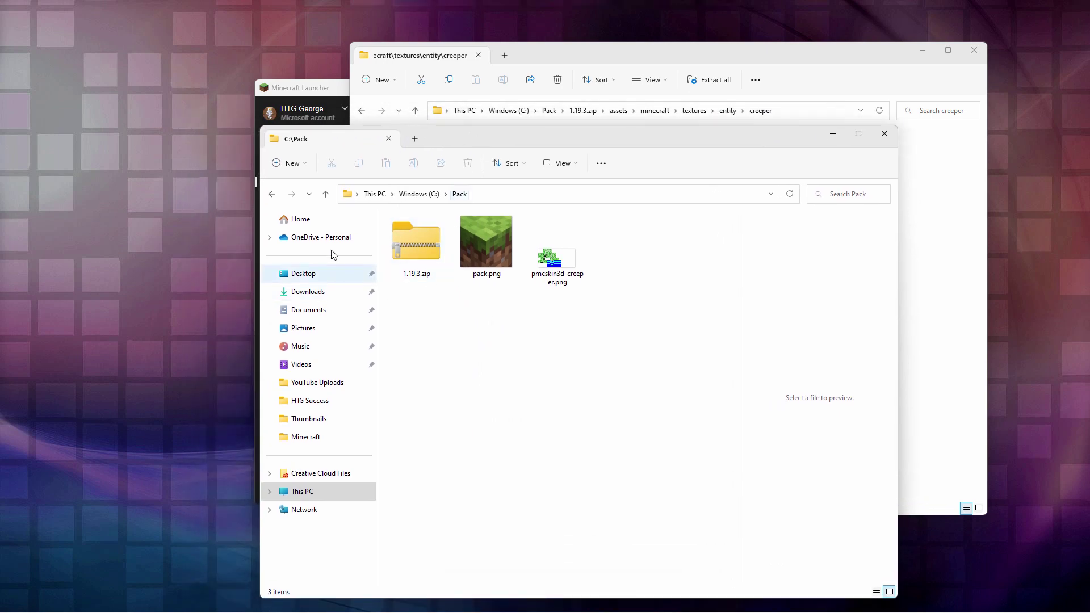
{"action": "left_click", "coordinate": [292, 163]}
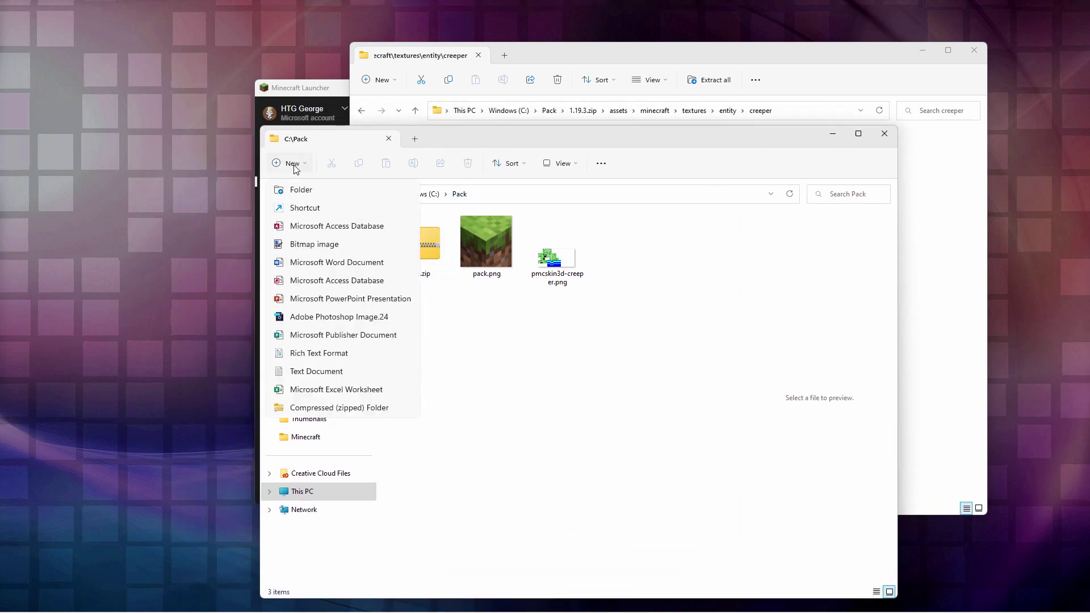
{"action": "left_click", "coordinate": [305, 186]}
{"action": "type", "text": "assets"}
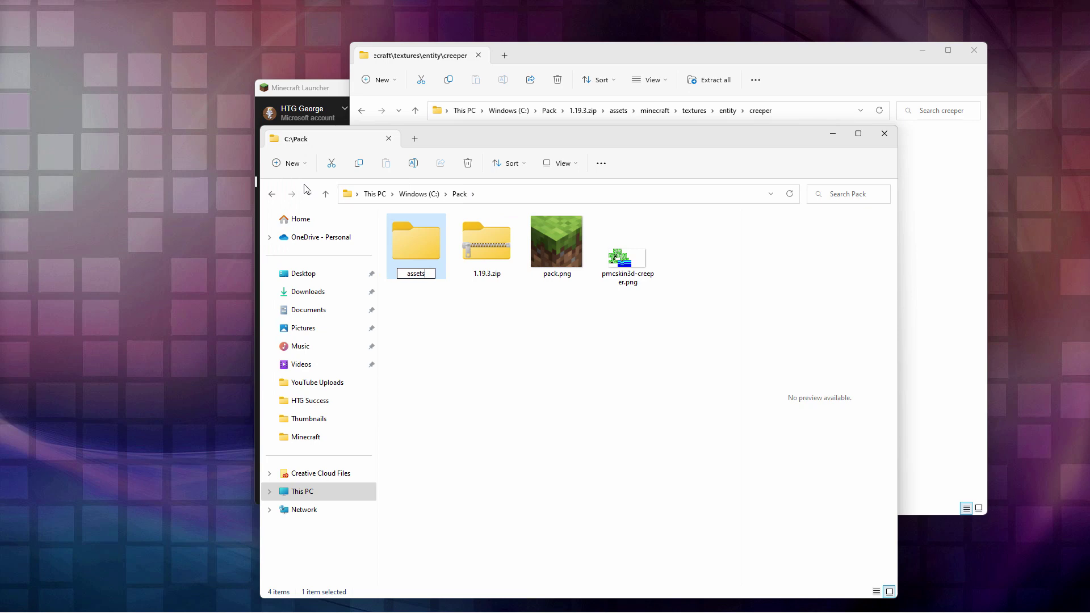
{"action": "key", "text": "Return"}
{"action": "double_click", "coordinate": [431, 256]}
{"action": "left_click", "coordinate": [292, 163]}
{"action": "left_click", "coordinate": [305, 185]}
{"action": "type", "text": "minecraft"}
{"action": "key", "text": "Return"}
{"action": "double_click", "coordinate": [432, 248]}
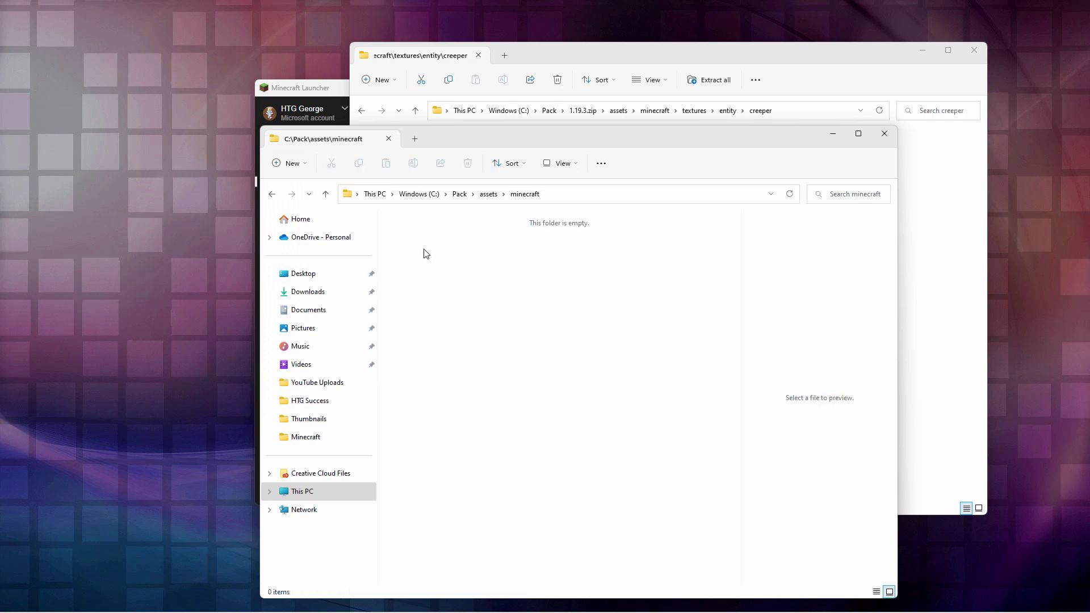
Create nested 'textures', 'entity' and 'creeper' folders inside minecraft
{"action": "left_click", "coordinate": [302, 164]}
{"action": "left_click", "coordinate": [305, 189]}
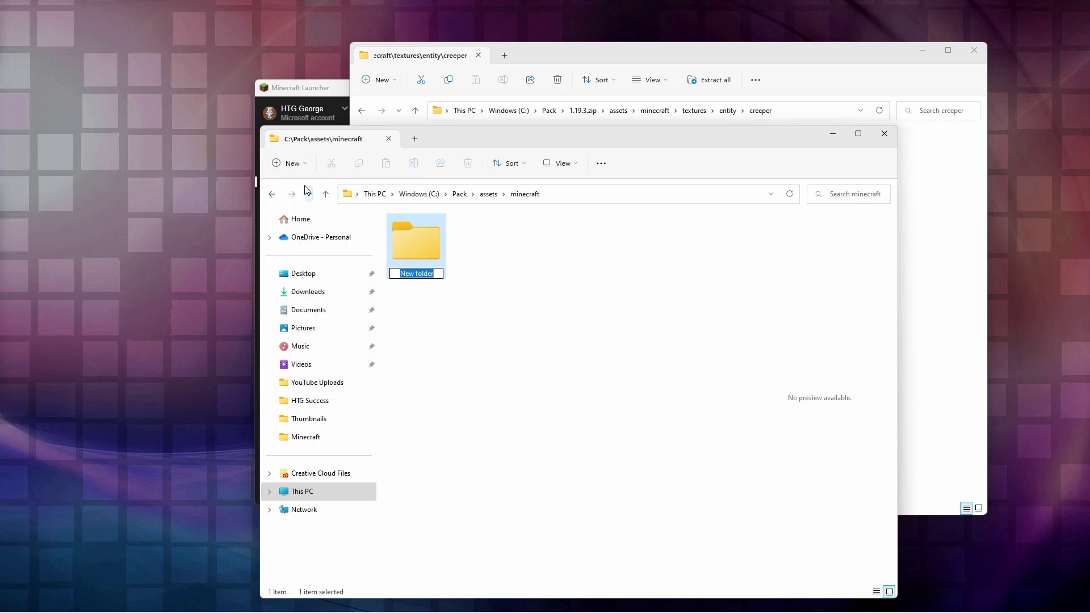
{"action": "type", "text": "textures"}
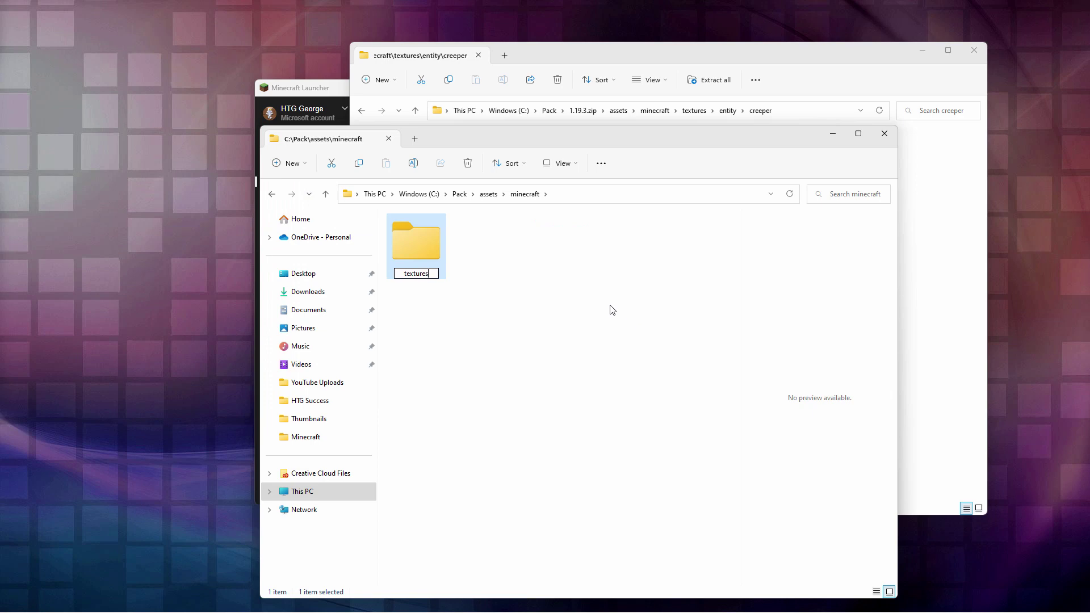
{"action": "key", "text": "Return"}
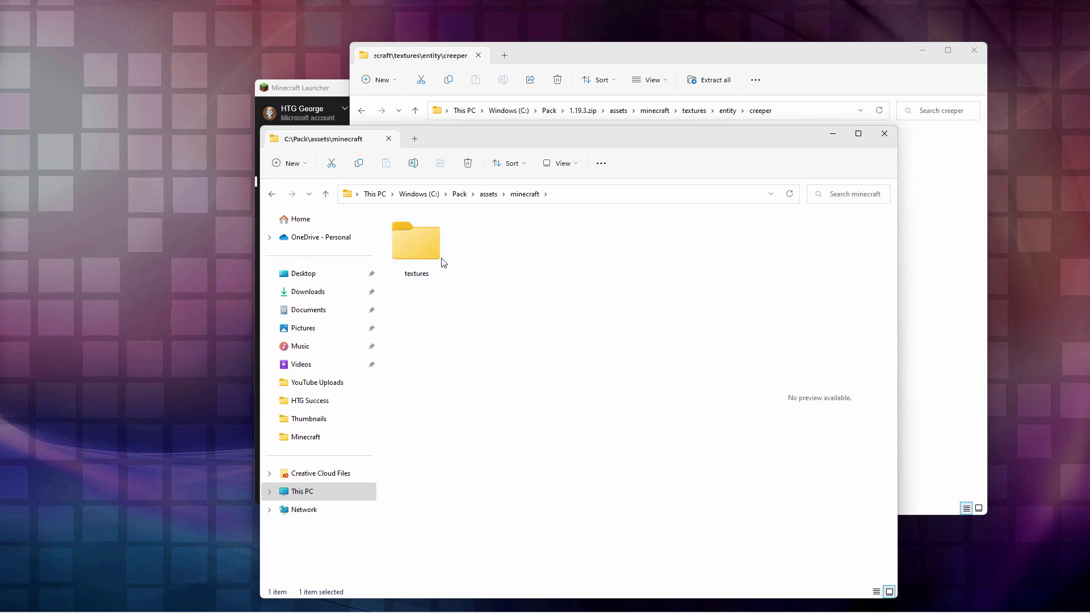
{"action": "double_click", "coordinate": [432, 258]}
{"action": "left_click", "coordinate": [291, 163]}
{"action": "left_click", "coordinate": [305, 188]}
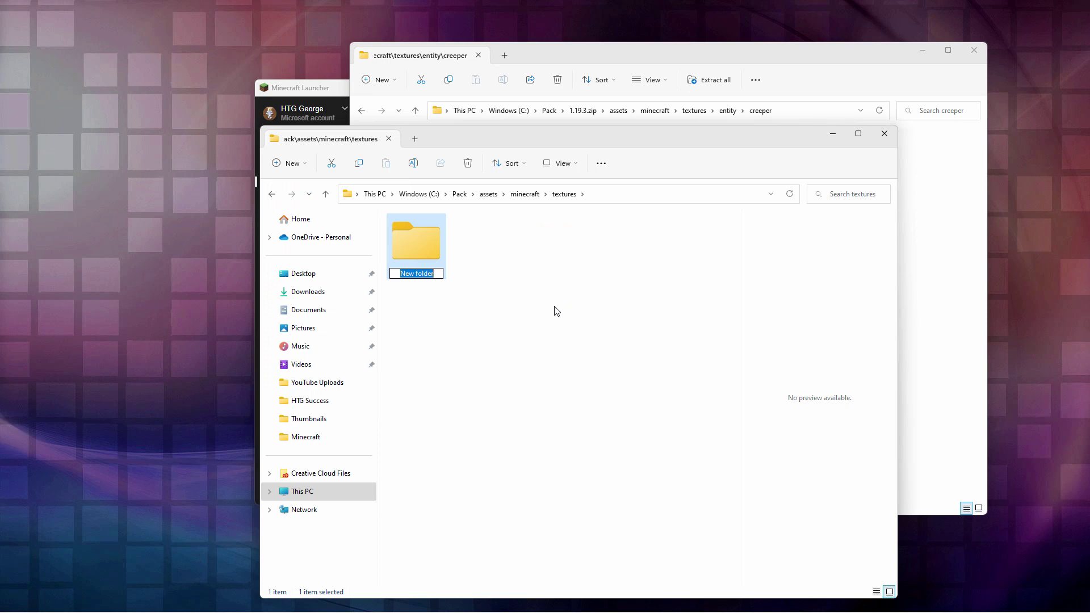
{"action": "type", "text": "entity"}
{"action": "key", "text": "Return"}
{"action": "double_click", "coordinate": [432, 250]}
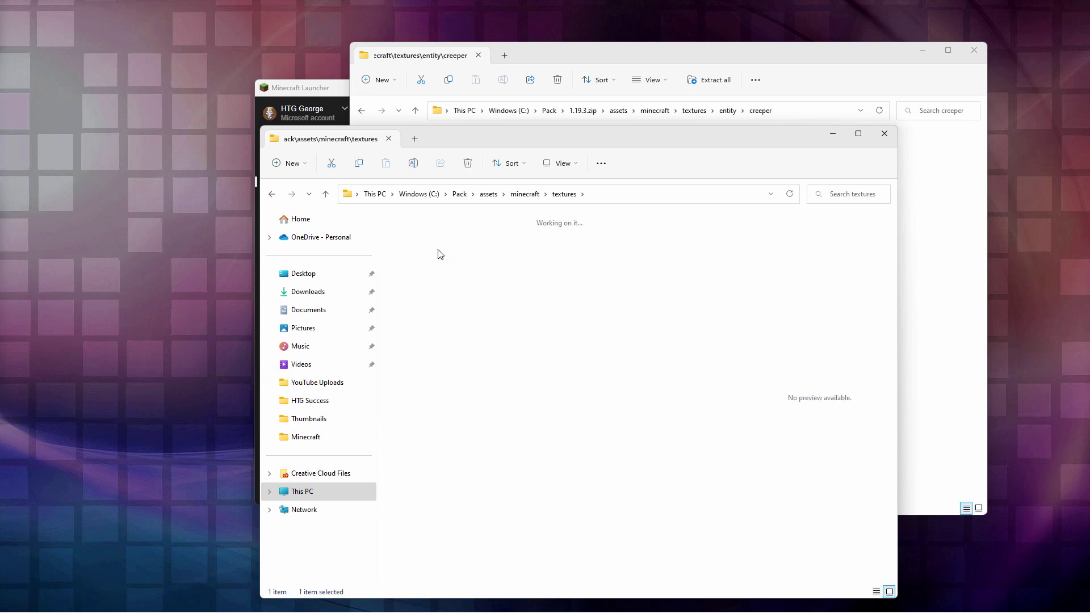
{"action": "left_click", "coordinate": [292, 164]}
{"action": "left_click", "coordinate": [306, 189]}
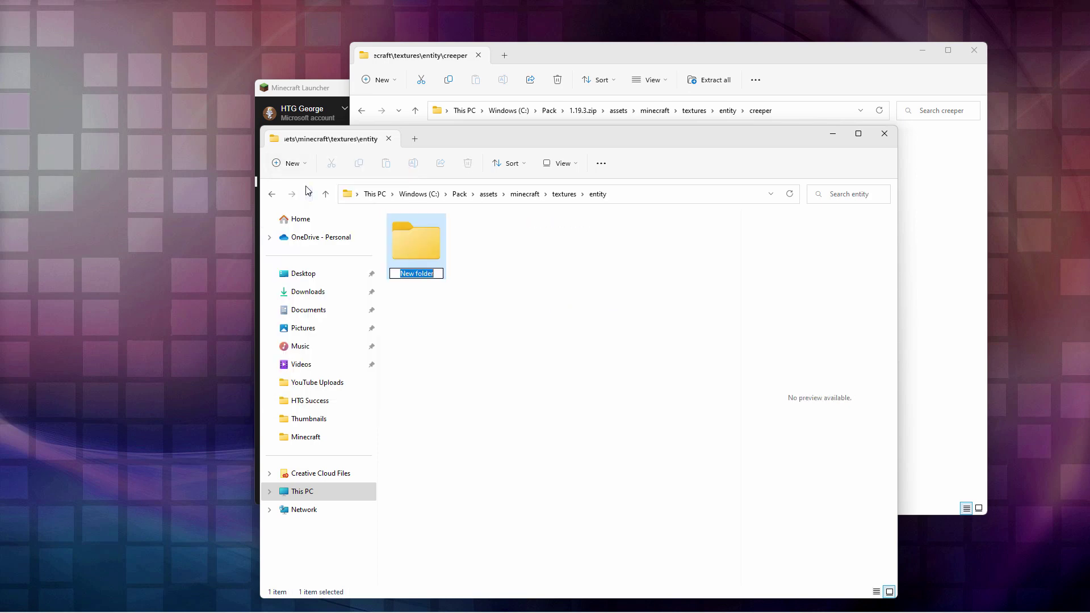
{"action": "type", "text": "creeper"}
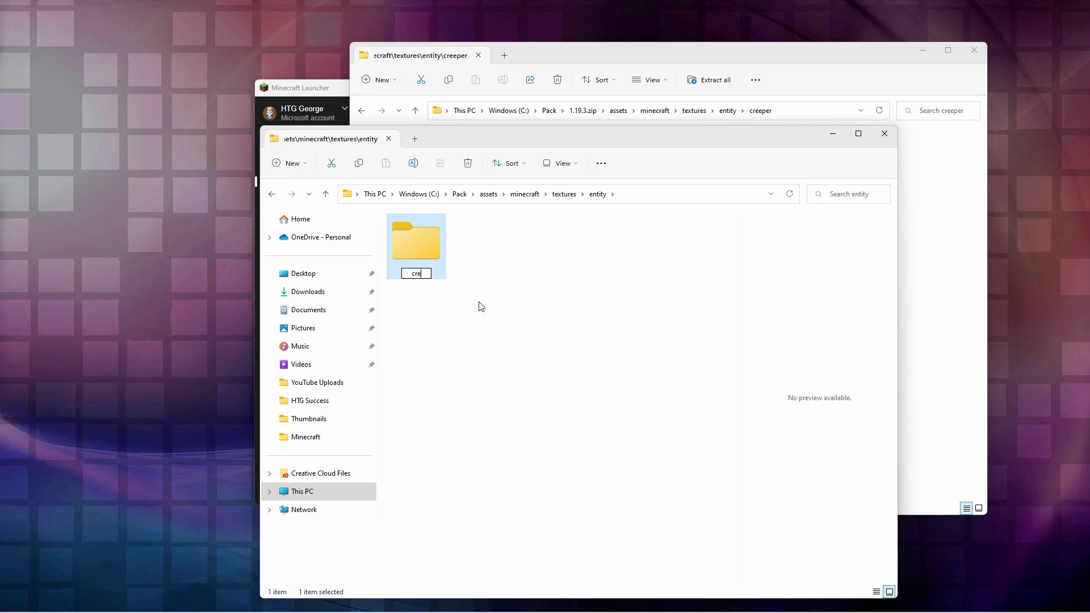
{"action": "left_click", "coordinate": [461, 293]}
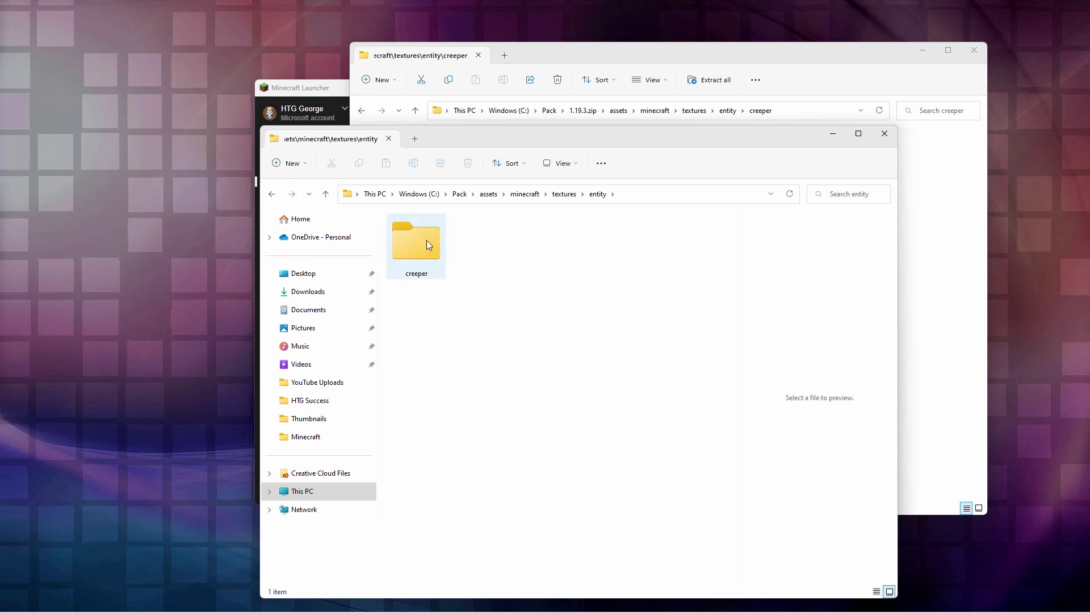
Rename the pmcskin3d-creeper.png skin to creeper.png and copy it
{"action": "left_click", "coordinate": [463, 194]}
{"action": "left_click", "coordinate": [623, 278]}
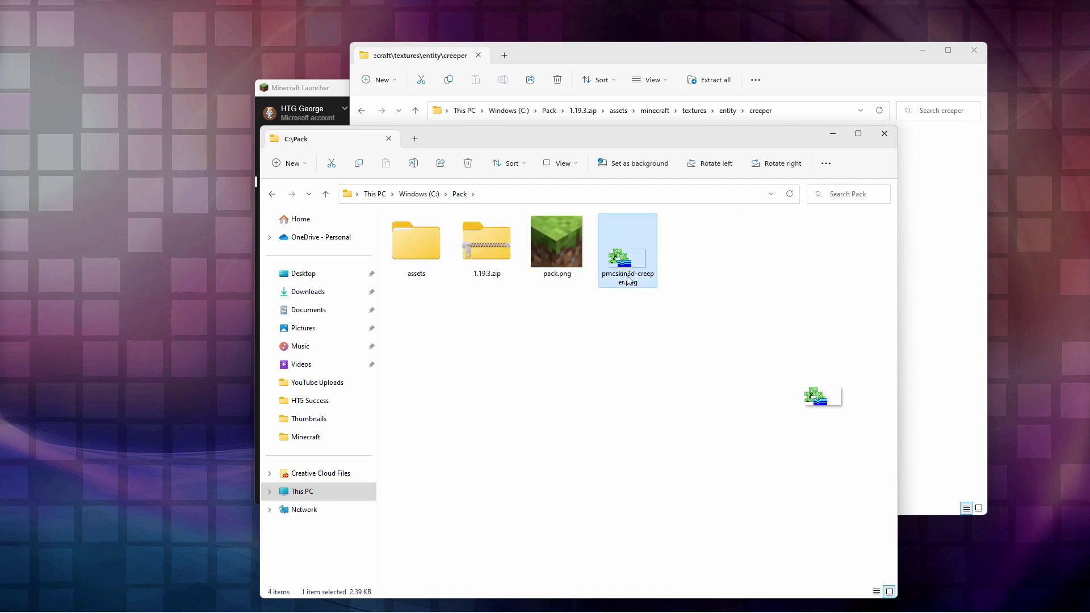
{"action": "left_click", "coordinate": [627, 279]}
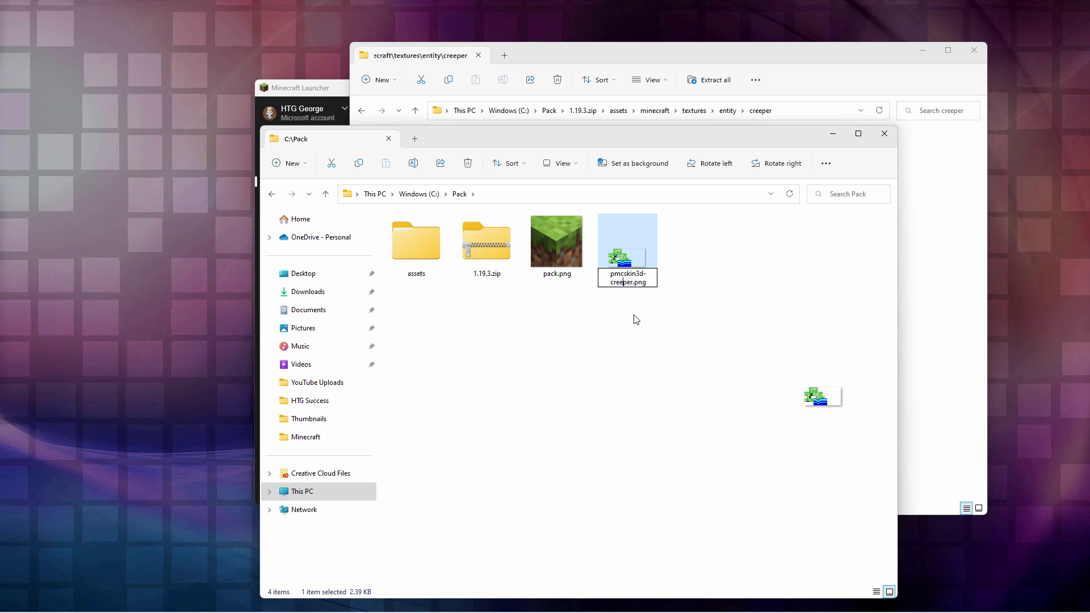
{"action": "key", "text": "BackSpace"}
{"action": "key", "text": "BackSpace"}
{"action": "key", "text": "BackSpace"}
{"action": "key", "text": "BackSpace"}
{"action": "key", "text": "BackSpace"}
{"action": "key", "text": "BackSpace"}
{"action": "key", "text": "BackSpace"}
{"action": "key", "text": "BackSpace"}
{"action": "key", "text": "BackSpace"}
{"action": "key", "text": "BackSpace"}
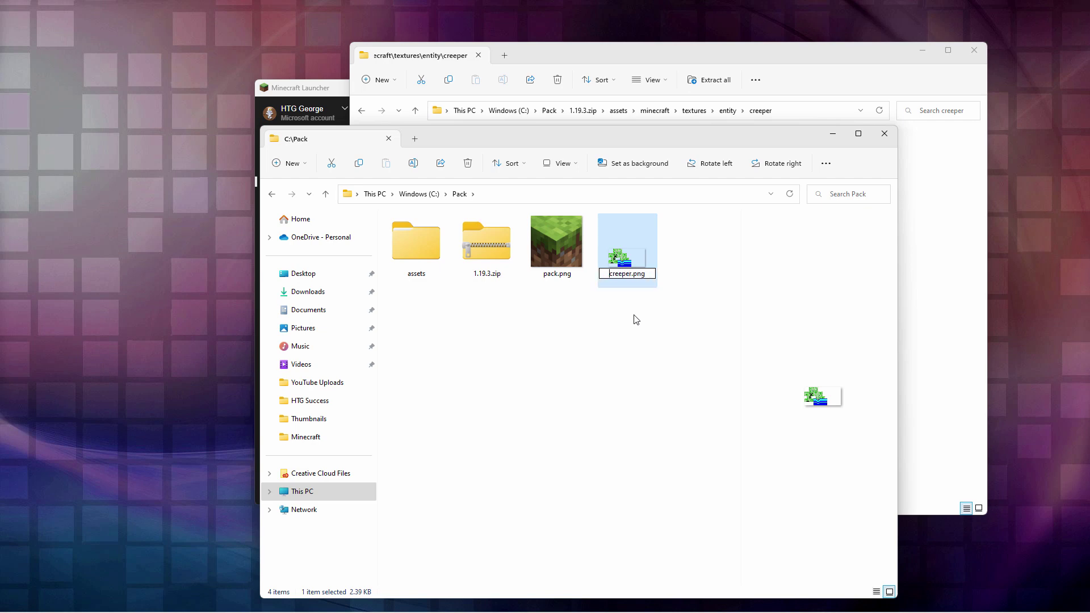
{"action": "key", "text": "Return"}
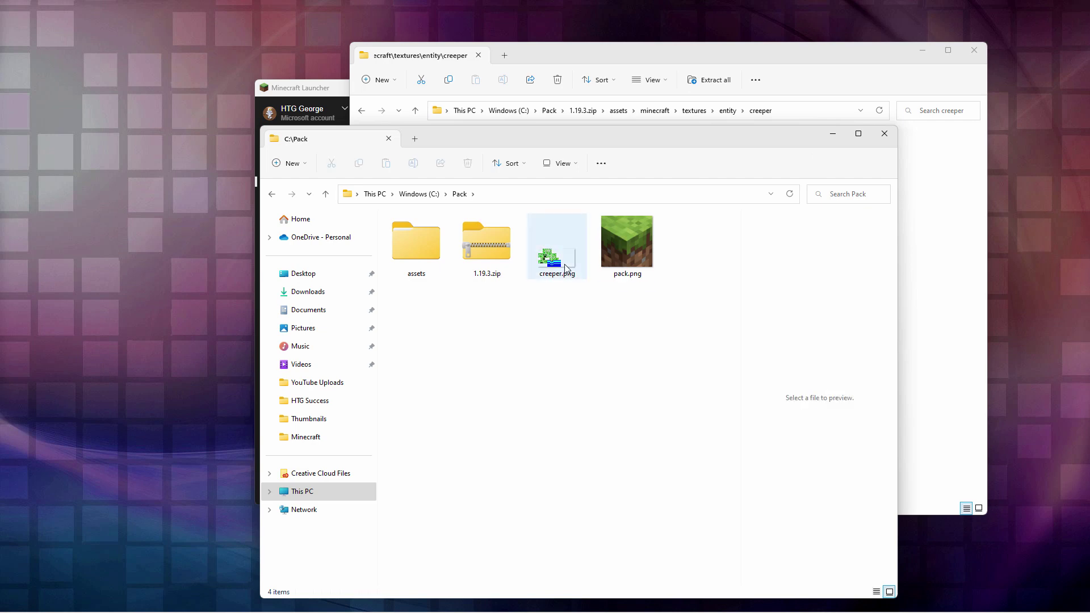
{"action": "right_click", "coordinate": [553, 265]}
{"action": "key", "text": "Escape"}
Paste creeper.png into Pack's assets\minecraft\textures\entity\creeper folder
{"action": "left_click", "coordinate": [410, 247]}
{"action": "double_click", "coordinate": [410, 247]}
{"action": "double_click", "coordinate": [411, 247]}
{"action": "double_click", "coordinate": [411, 247]}
{"action": "double_click", "coordinate": [410, 247]}
{"action": "double_click", "coordinate": [411, 247]}
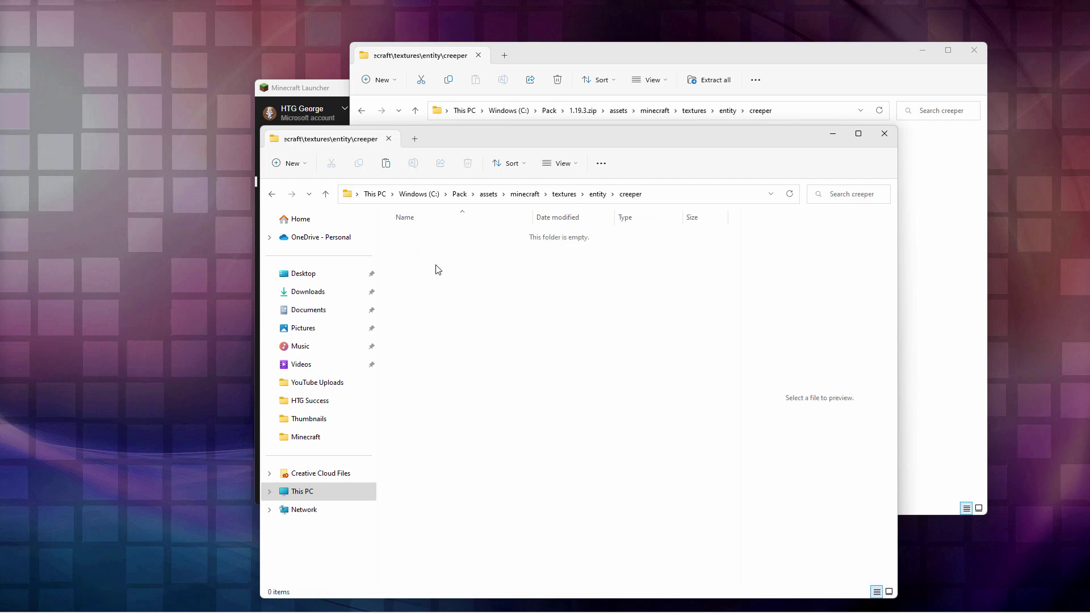
{"action": "right_click", "coordinate": [438, 266]}
{"action": "left_click", "coordinate": [452, 279]}
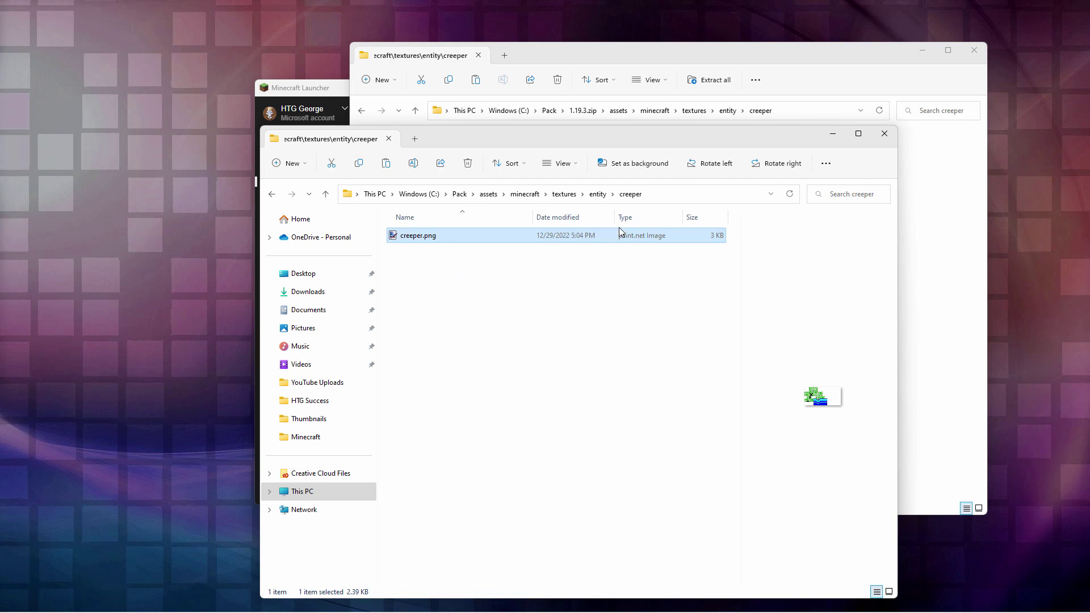
Switch to extra large icons and return to the top-level Pack folder
{"action": "left_click", "coordinate": [562, 163]}
{"action": "left_click", "coordinate": [574, 187]}
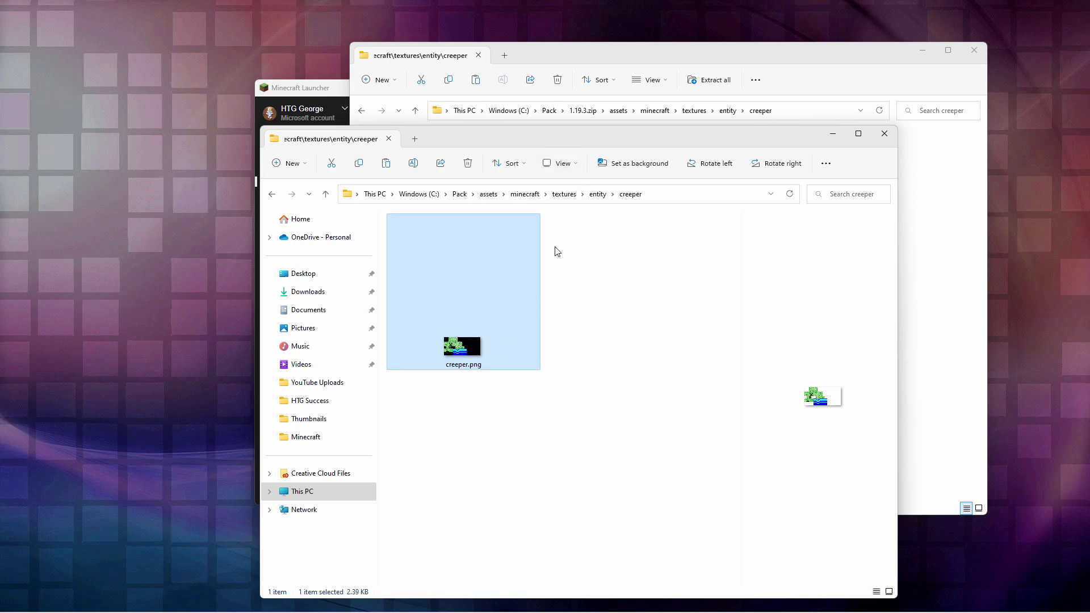
{"action": "left_click", "coordinate": [460, 194]}
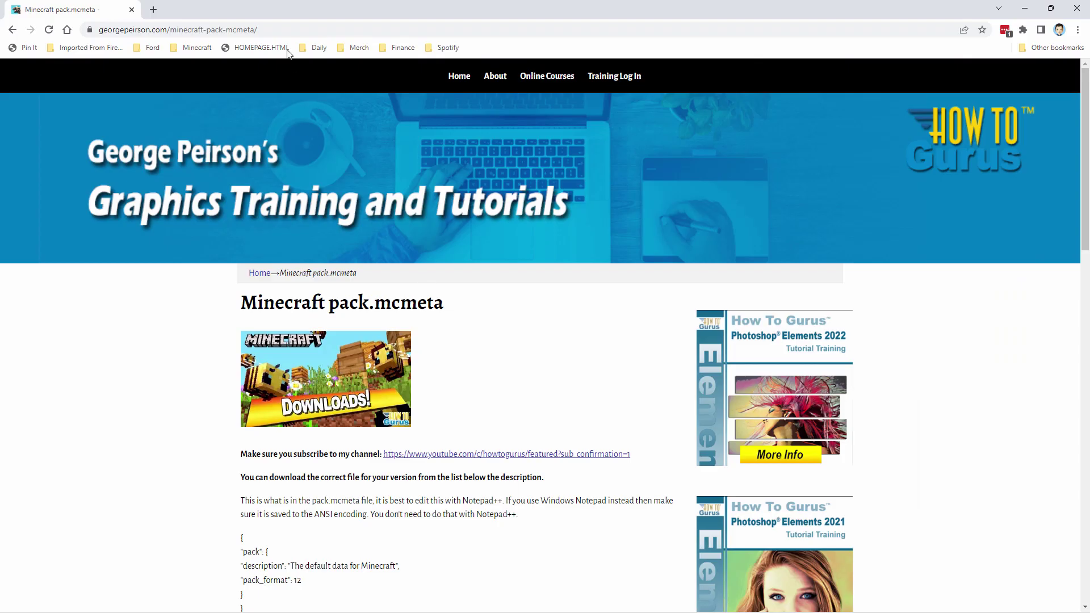
Save pack-format-12.zip for 1.19.3 from georgepeirson.com into C:\Pack
{"action": "left_click", "coordinate": [284, 23]}
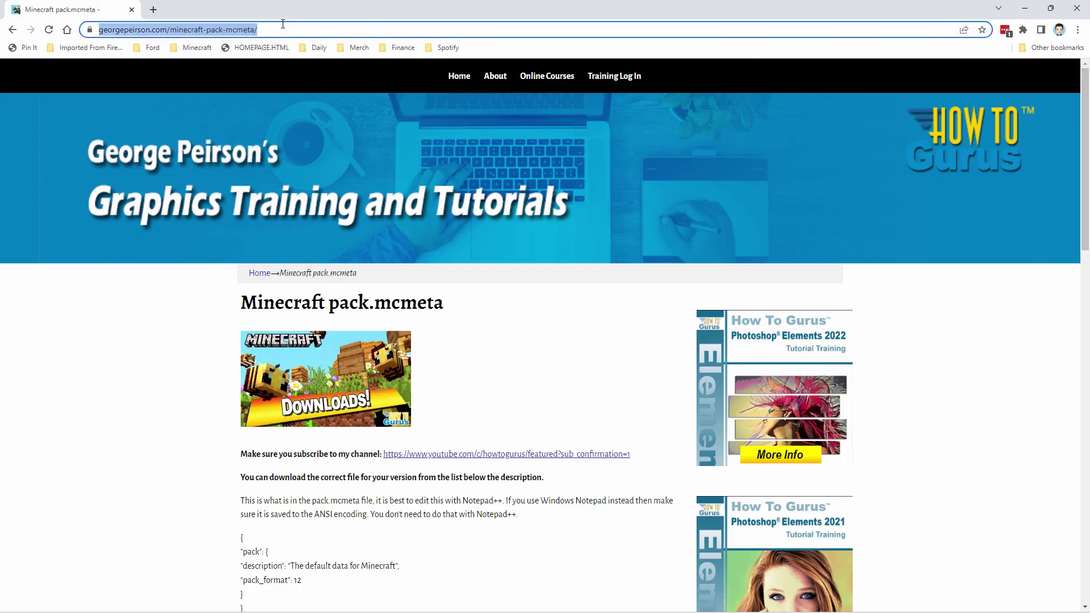
{"action": "left_click", "coordinate": [196, 411]}
{"action": "scroll", "coordinate": [177, 403], "scroll_direction": "down", "scroll_amount": 6}
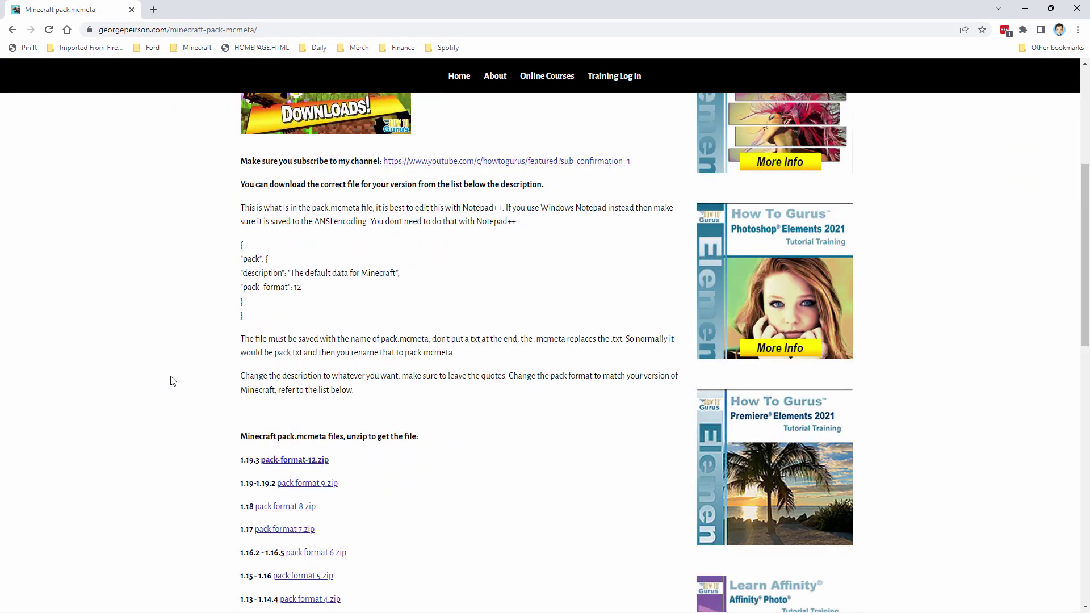
{"action": "scroll", "coordinate": [171, 378], "scroll_direction": "down", "scroll_amount": 2}
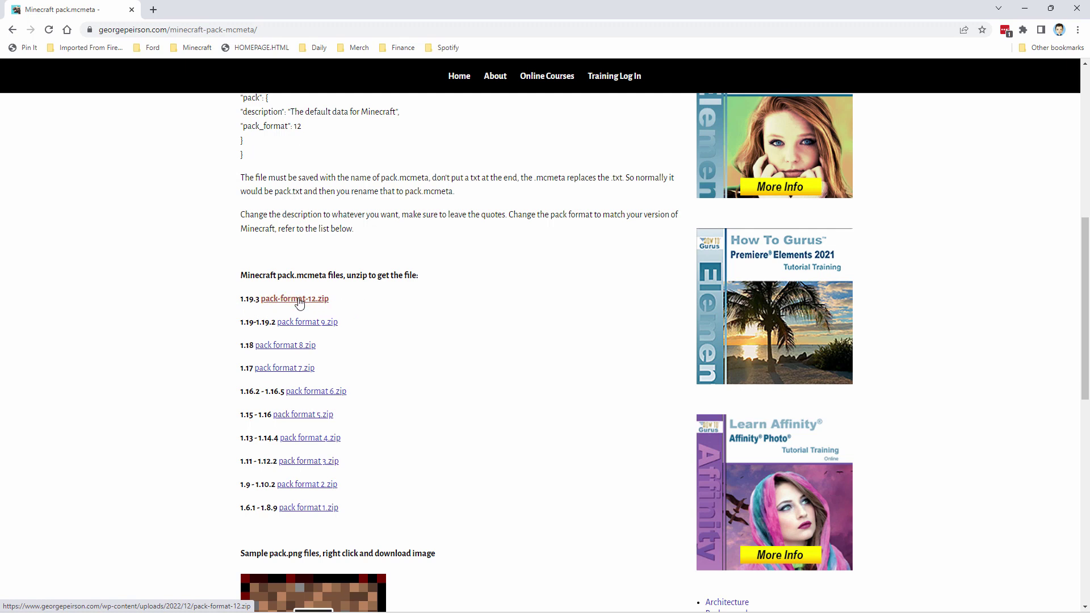
{"action": "left_click", "coordinate": [299, 304]}
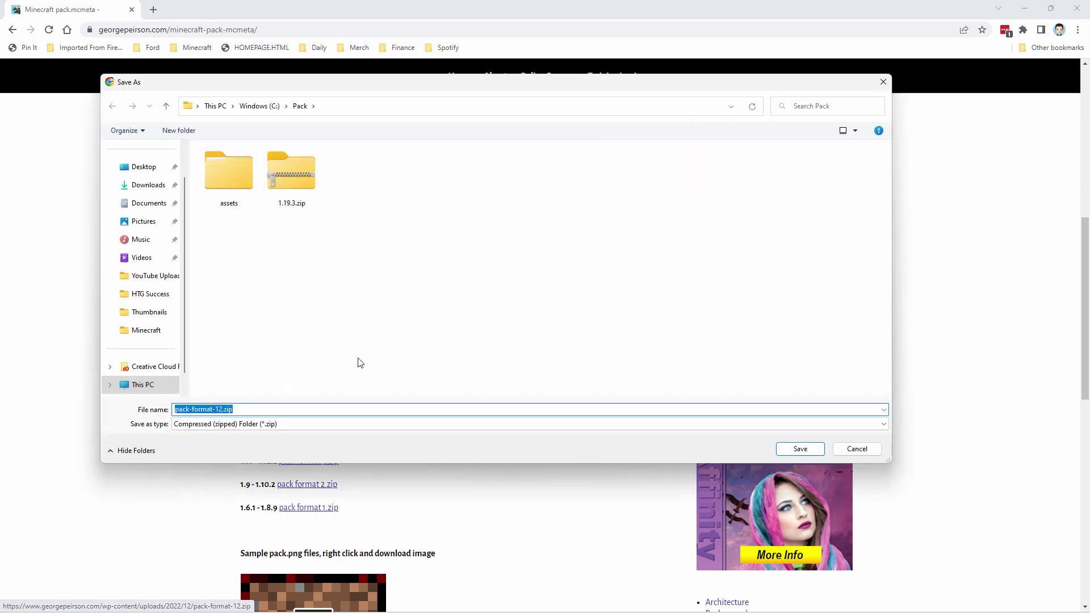
{"action": "left_click", "coordinate": [800, 449]}
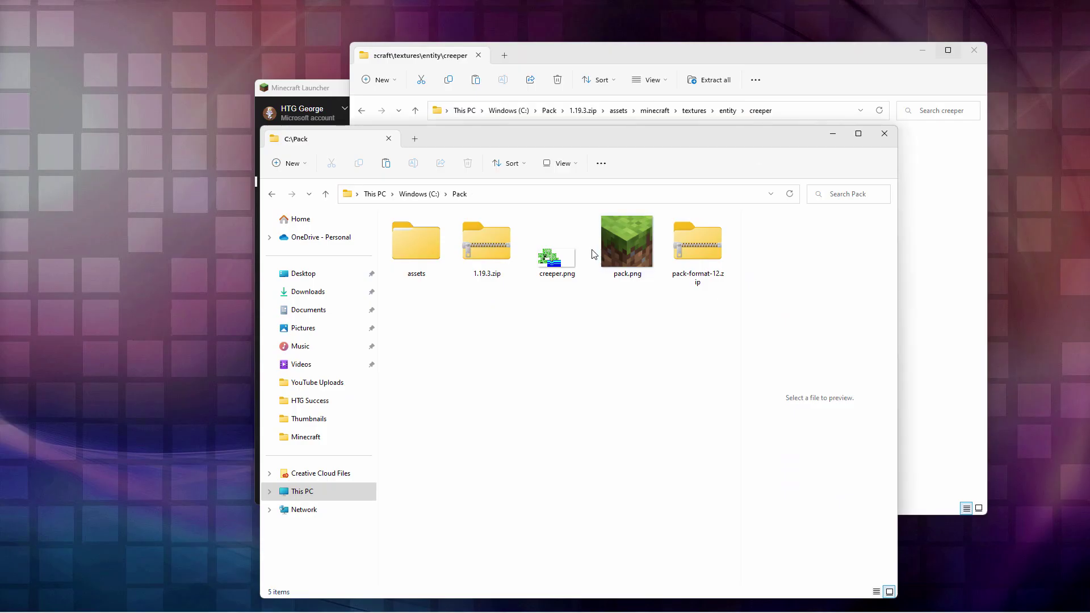
Extract pack-format-12.zip and move pack.mcmeta into the Pack folder
{"action": "right_click", "coordinate": [693, 250]}
{"action": "left_click", "coordinate": [737, 356]}
{"action": "left_click", "coordinate": [666, 420]}
{"action": "left_click", "coordinate": [720, 274]}
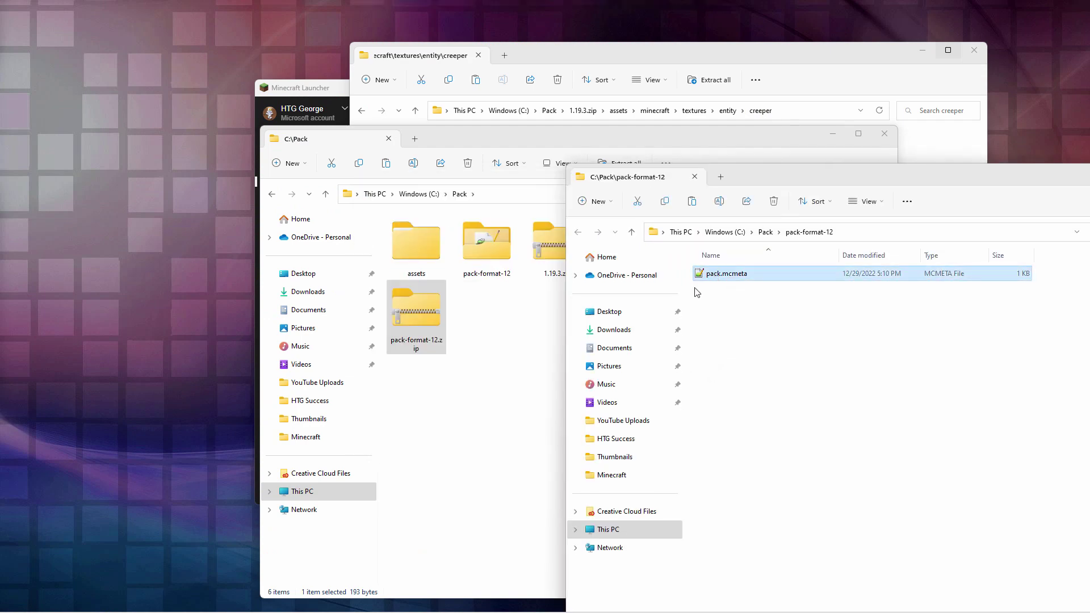
{"action": "left_click_drag", "start_coordinate": [699, 276], "coordinate": [542, 340]}
Delete the leftover pack-format-12 folder and pack-format-12.zip
{"action": "left_click", "coordinate": [481, 254]}
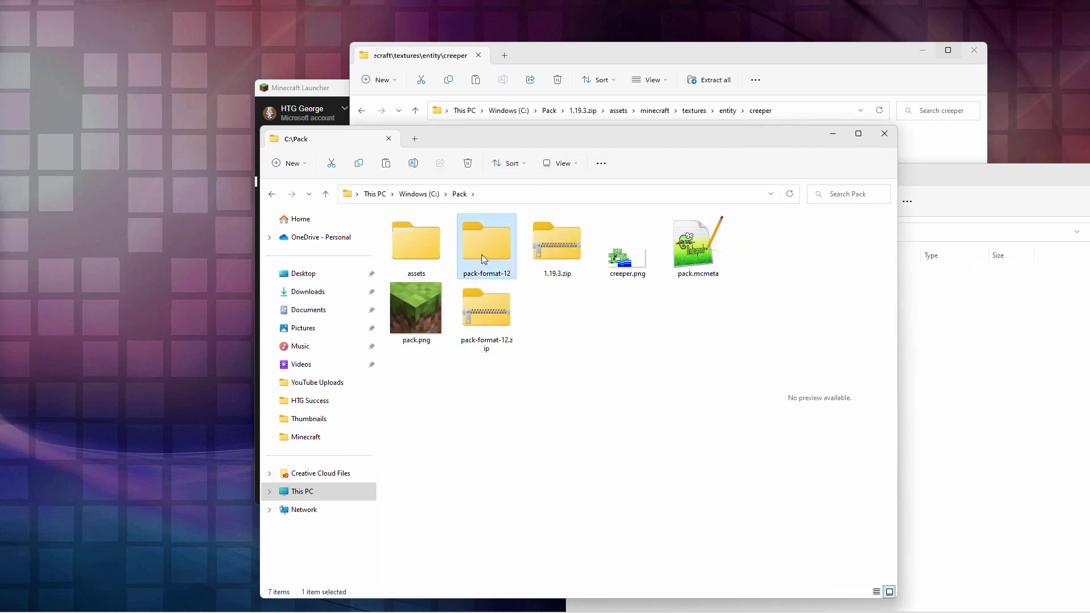
{"action": "key", "text": "Delete"}
{"action": "left_click", "coordinate": [417, 318]}
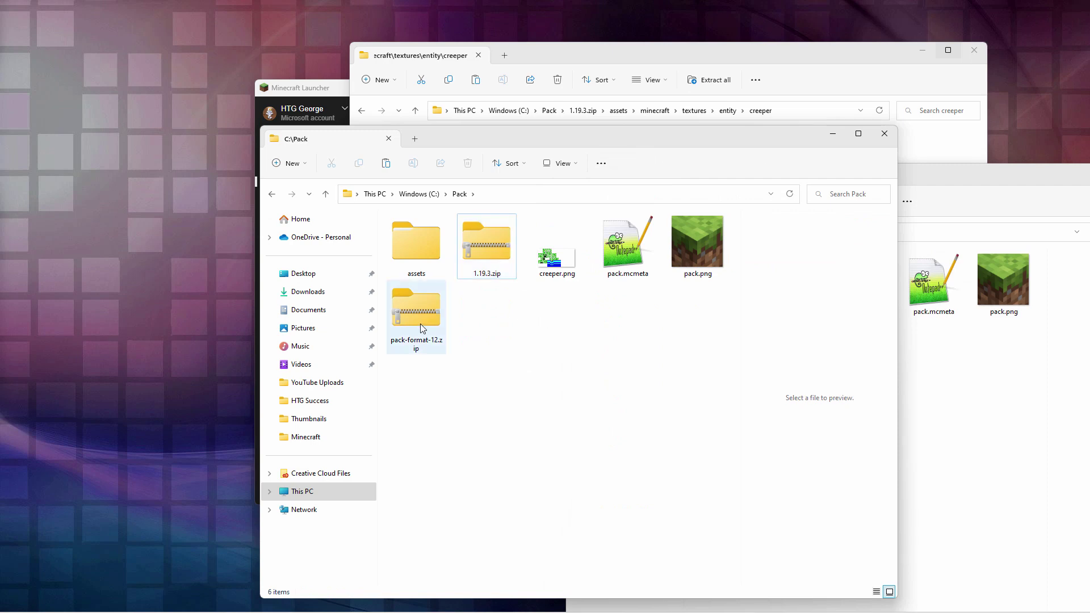
{"action": "key", "text": "Delete"}
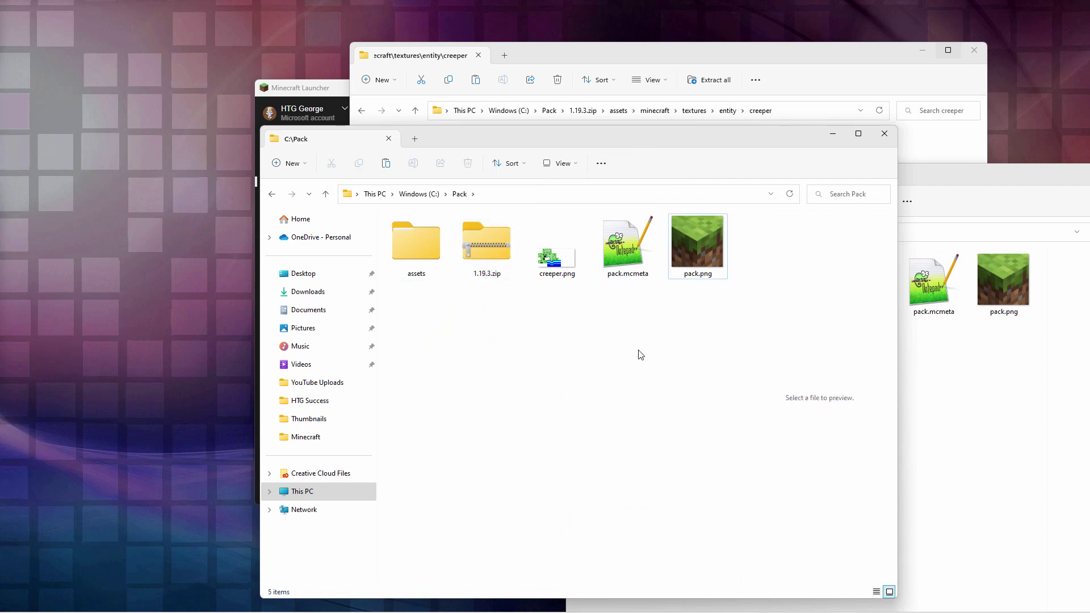
Close the duplicate Pack window and the archive's creeper folder window
{"action": "left_click", "coordinate": [621, 274]}
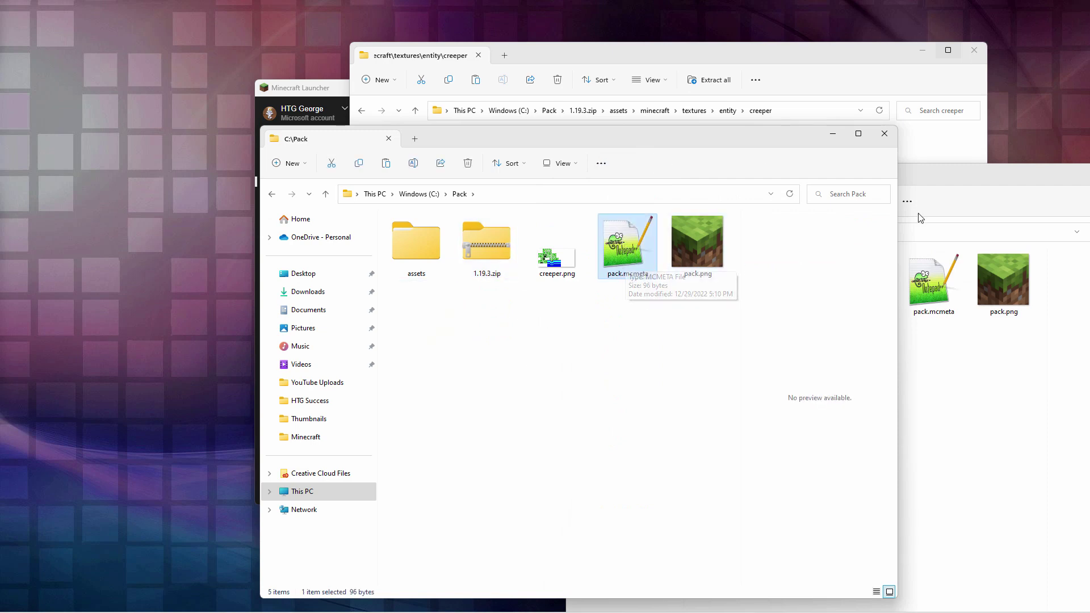
{"action": "key", "text": "ctrl+n"}
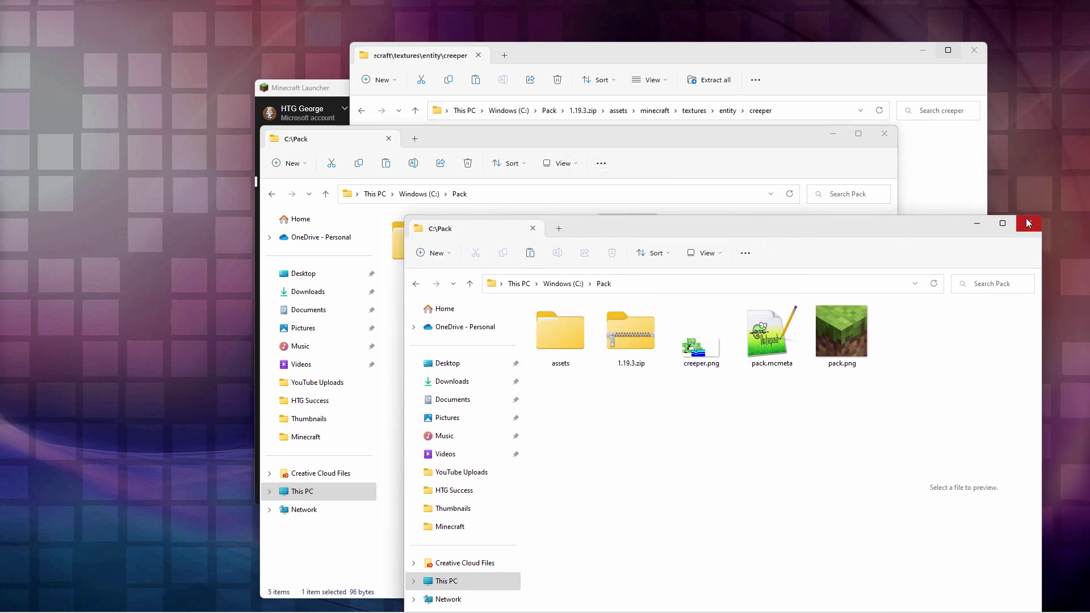
{"action": "left_click", "coordinate": [1028, 223]}
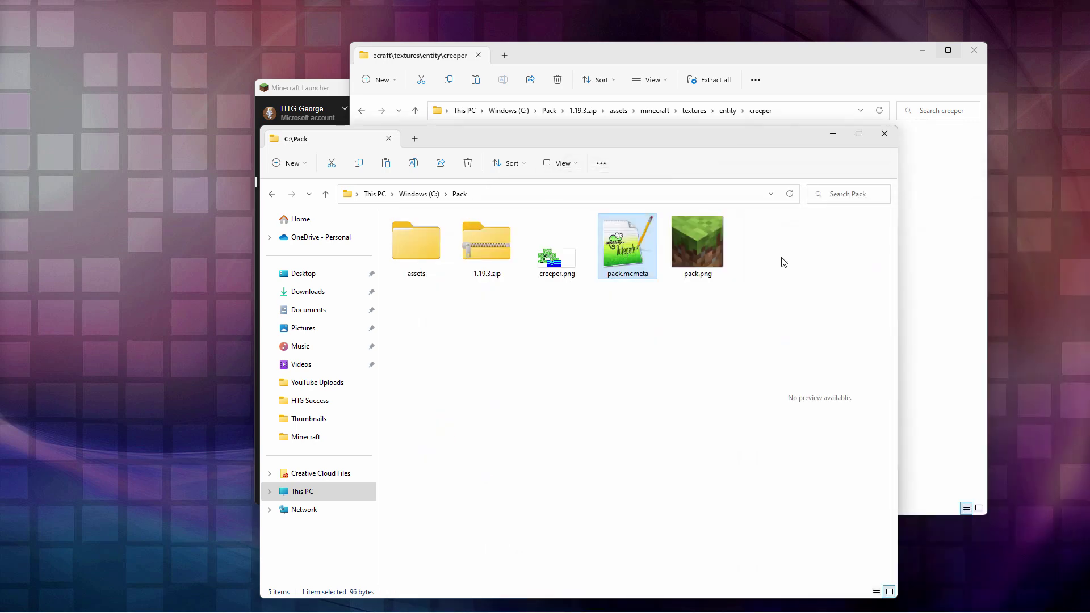
{"action": "left_click", "coordinate": [970, 52]}
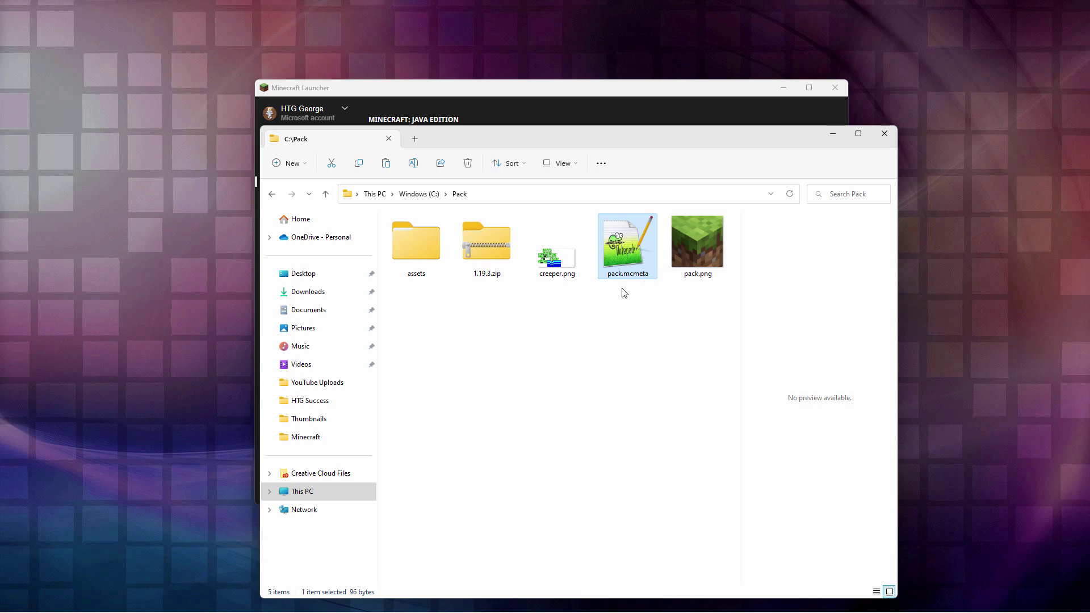
Change pack.mcmeta's description to 'Custom Creeper', save it, and close Notepad++
{"action": "double_click", "coordinate": [623, 252]}
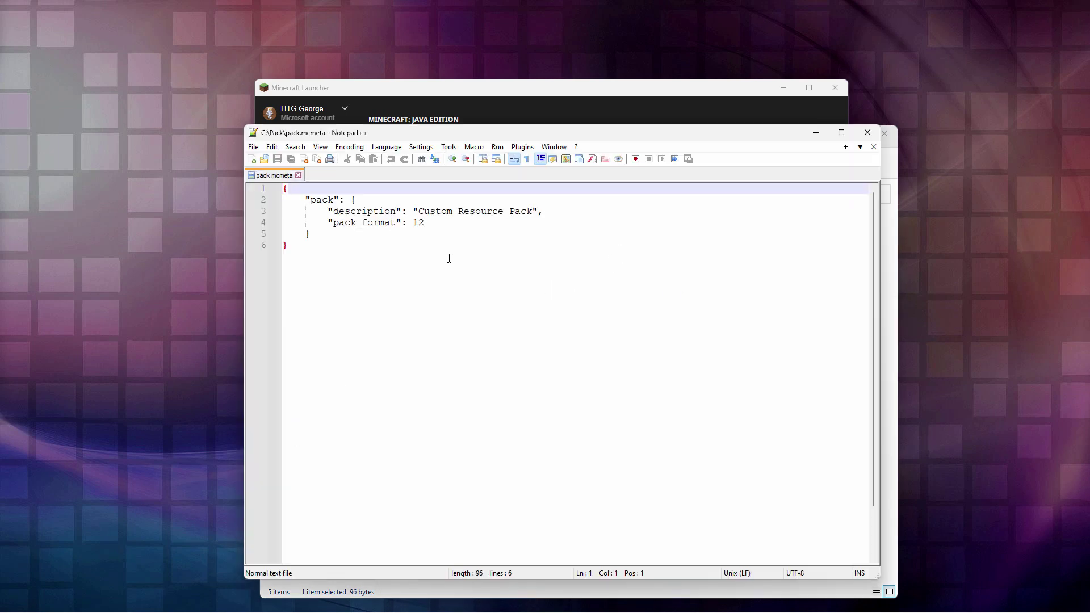
{"action": "left_click_drag", "start_coordinate": [425, 227], "coordinate": [328, 223]}
{"action": "left_click", "coordinate": [492, 211]}
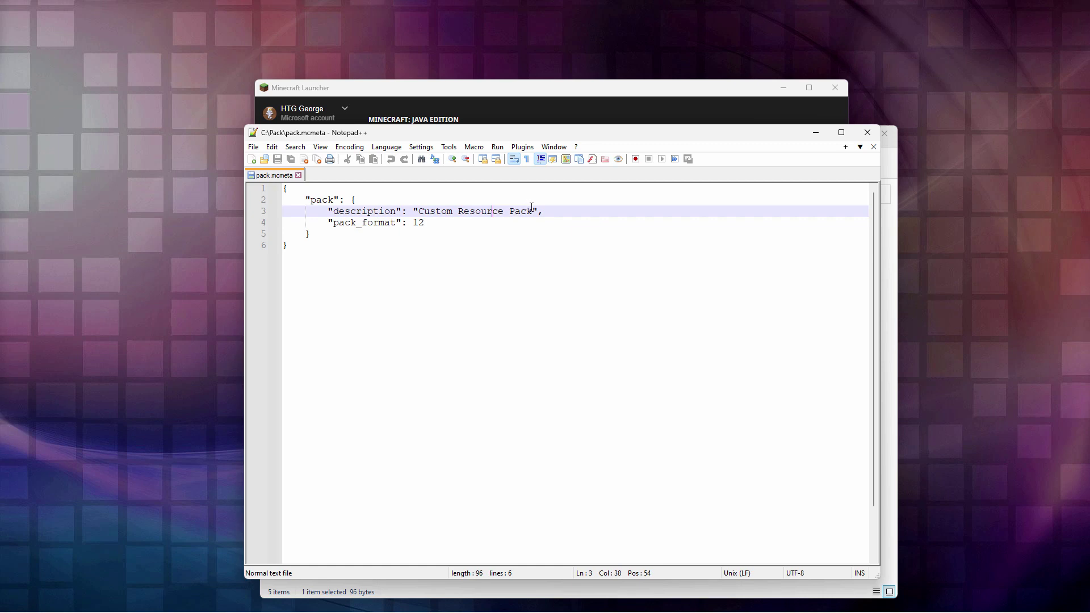
{"action": "left_click_drag", "start_coordinate": [532, 207], "coordinate": [470, 212]}
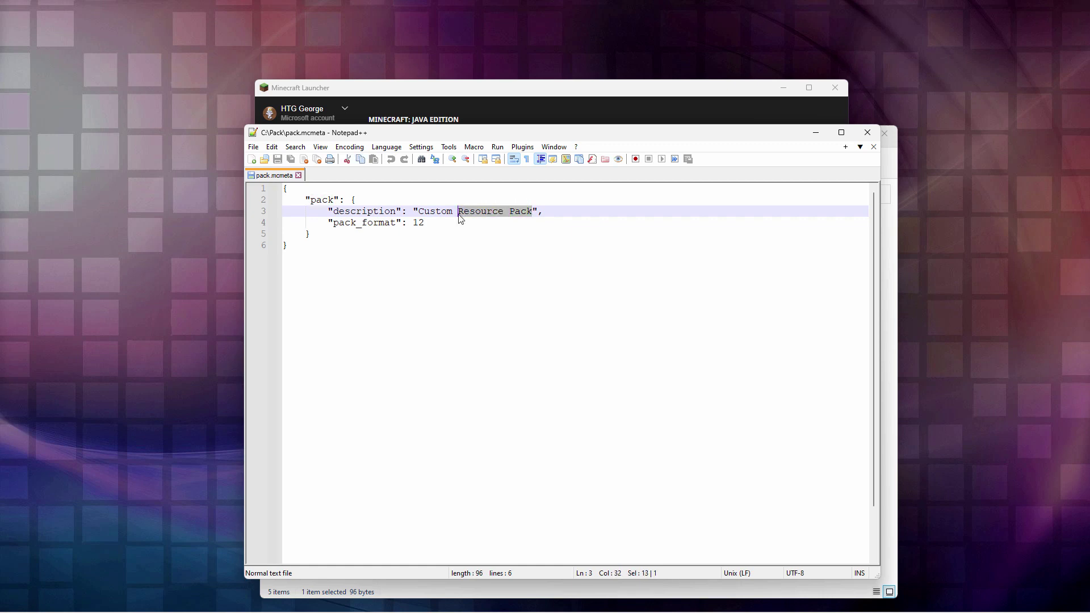
{"action": "type", "text": "Creepe"}
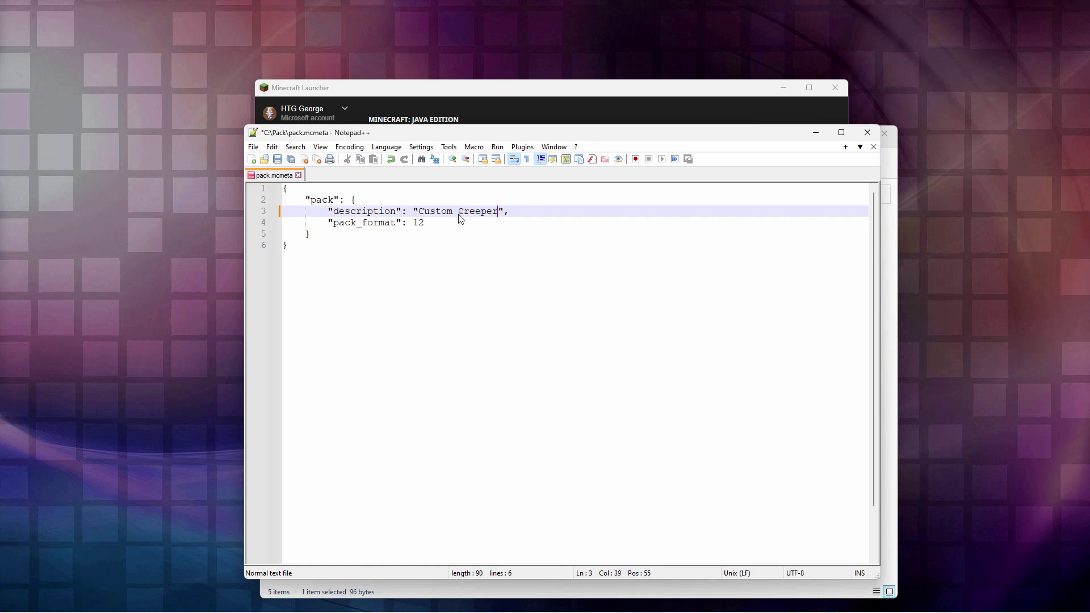
{"action": "key", "text": "Down"}
{"action": "key", "text": "Down"}
{"action": "left_click", "coordinate": [277, 159]}
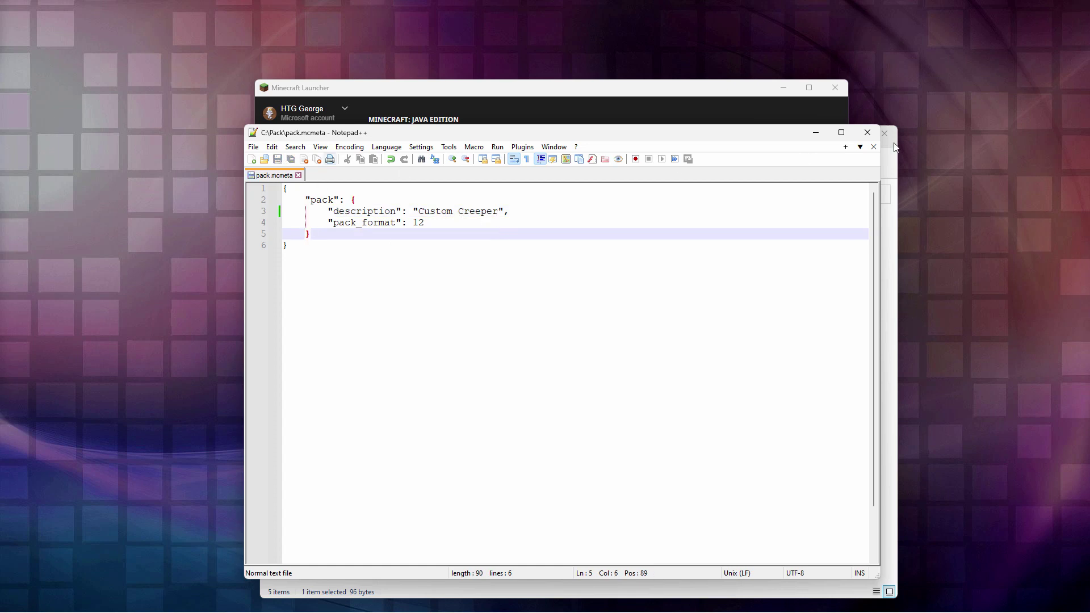
{"action": "left_click", "coordinate": [864, 134]}
Compress assets, pack.mcmeta and pack.png into a zip named Creeper.zip
{"action": "left_click", "coordinate": [653, 349]}
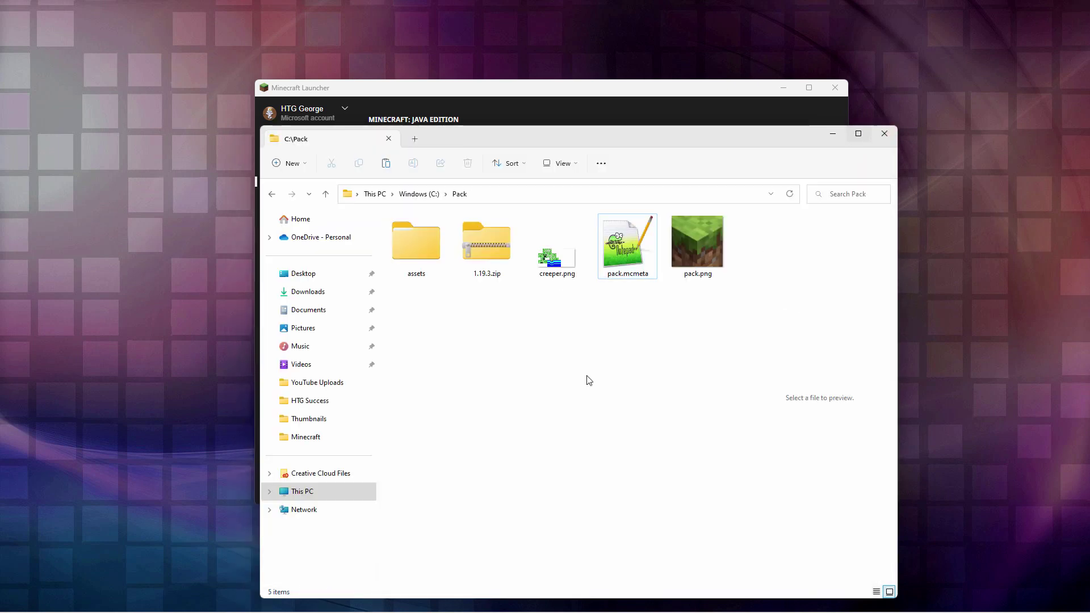
{"action": "left_click", "coordinate": [415, 255]}
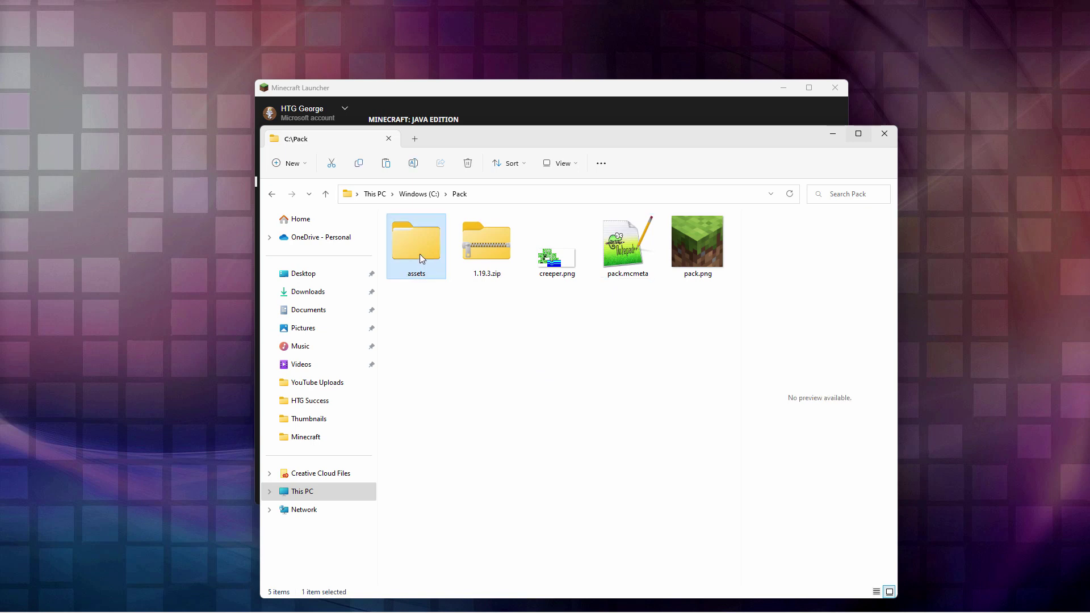
{"action": "left_click", "coordinate": [627, 256], "text": "ctrl"}
{"action": "left_click", "coordinate": [693, 243], "text": "ctrl"}
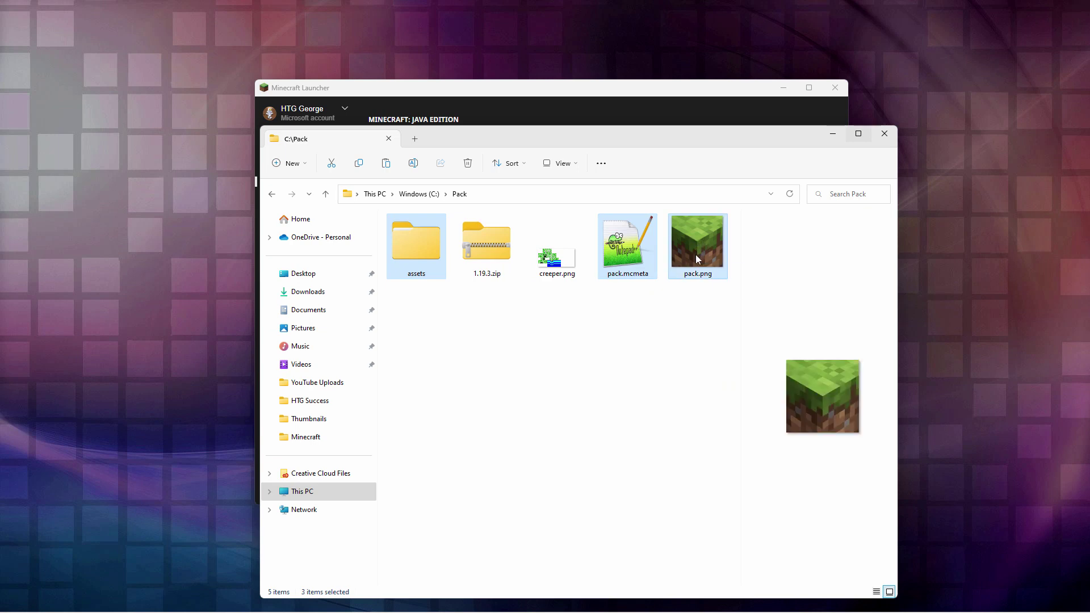
{"action": "right_click", "coordinate": [612, 253]}
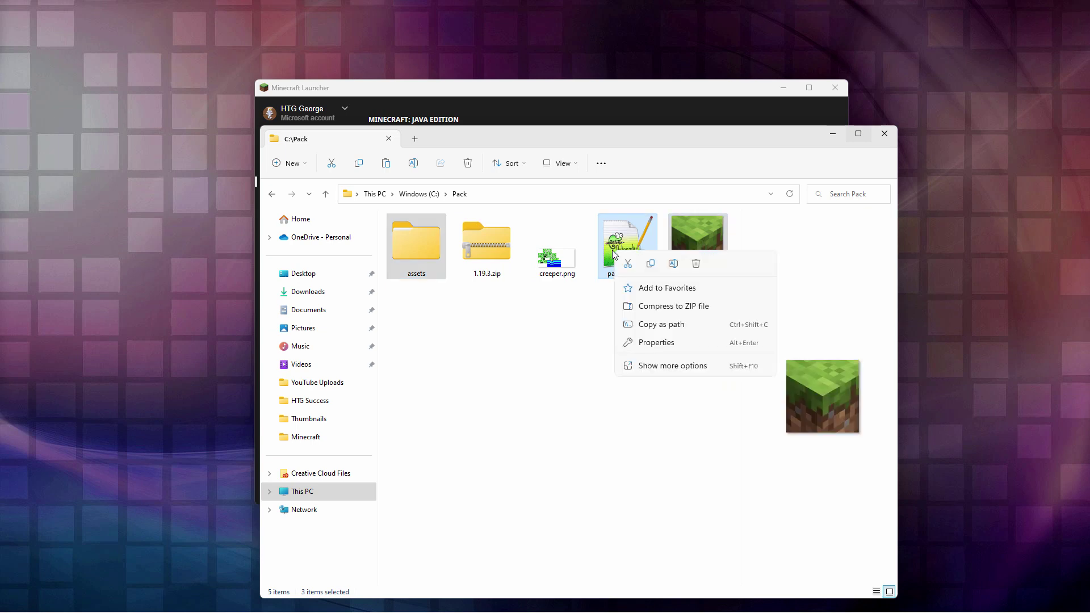
{"action": "left_click", "coordinate": [659, 306]}
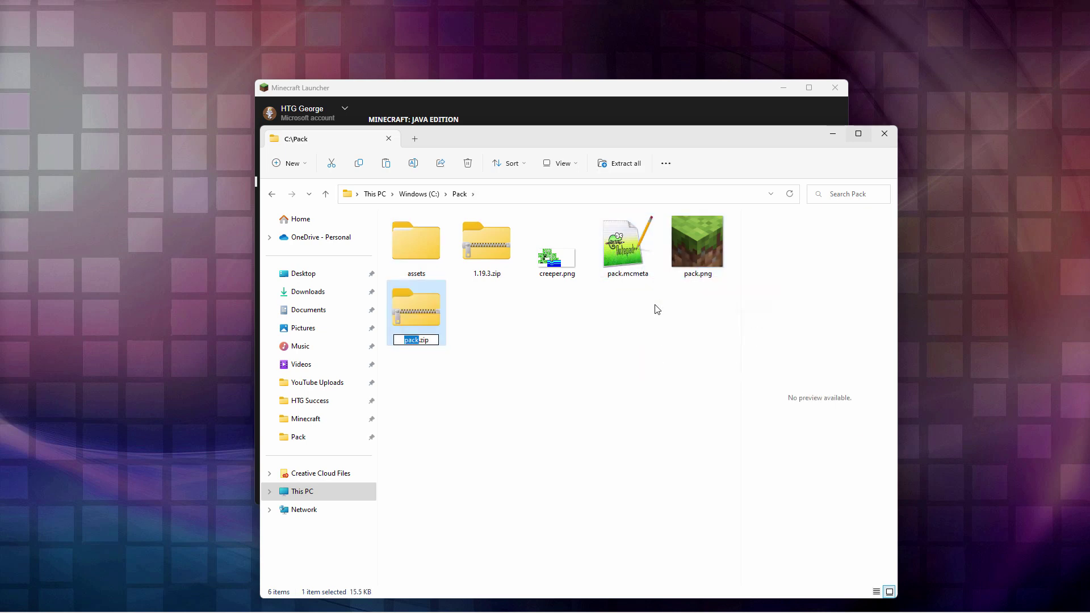
{"action": "type", "text": "Creeper"}
{"action": "left_click", "coordinate": [550, 333]}
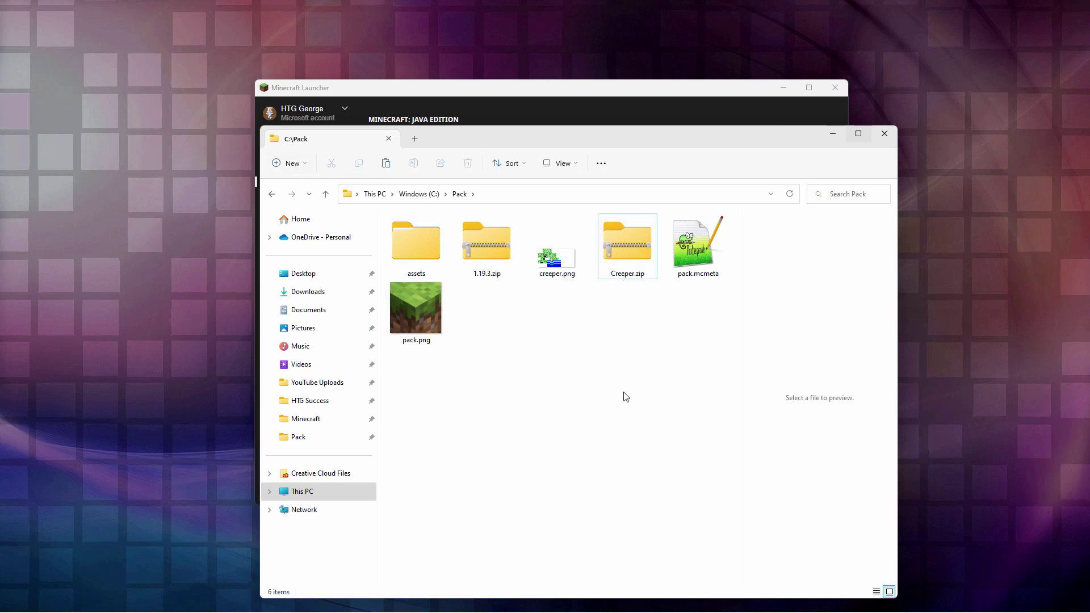
Open the .minecraft installation folder from the launcher and go into resourcepacks
{"action": "left_click_drag", "start_coordinate": [631, 134], "coordinate": [513, 164]}
{"action": "left_click", "coordinate": [458, 99]}
{"action": "mouse_move", "coordinate": [738, 243]}
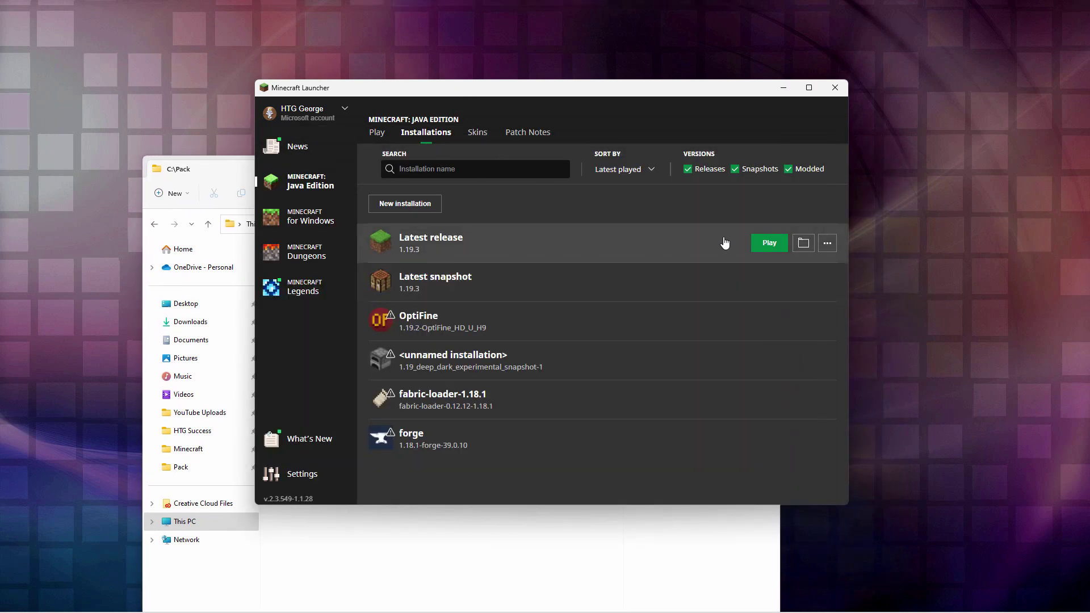
{"action": "left_click", "coordinate": [803, 243]}
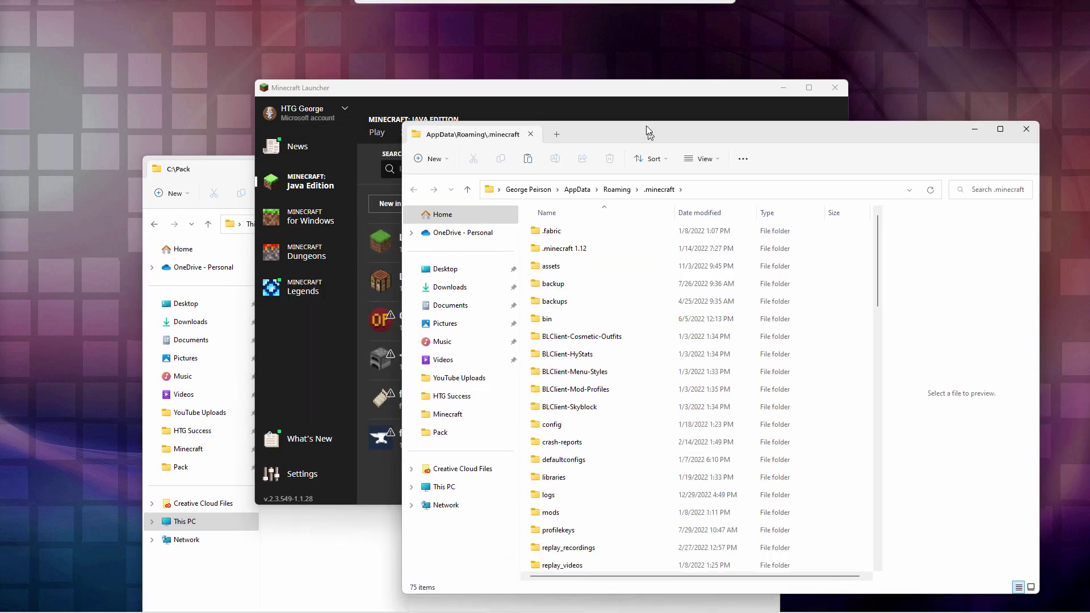
{"action": "left_click_drag", "start_coordinate": [645, 122], "coordinate": [635, 93]}
{"action": "scroll", "coordinate": [592, 335], "scroll_direction": "down", "scroll_amount": 2}
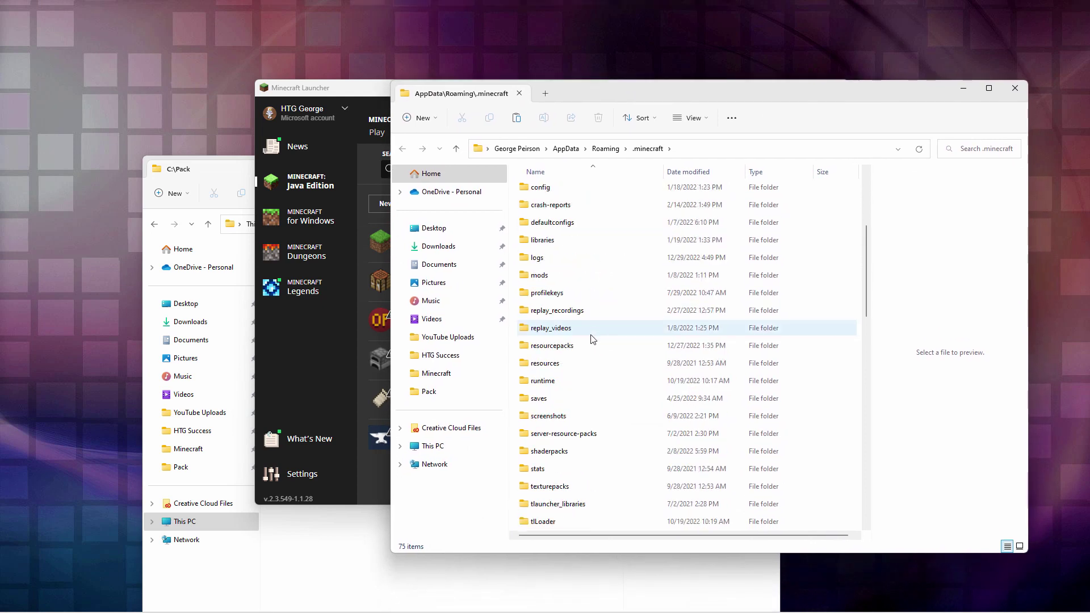
{"action": "left_click", "coordinate": [574, 345]}
{"action": "double_click", "coordinate": [527, 349]}
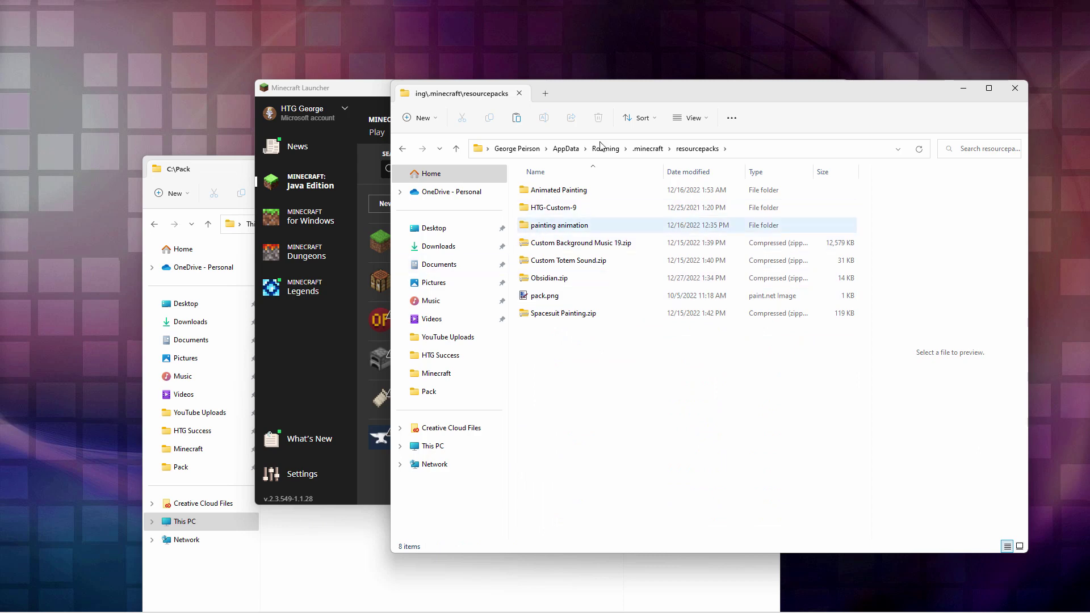
{"action": "left_click_drag", "start_coordinate": [602, 87], "coordinate": [369, 73]}
Drag Creeper.zip from C:\Pack into resourcepacks, then close both folder windows
{"action": "left_click", "coordinate": [505, 565]}
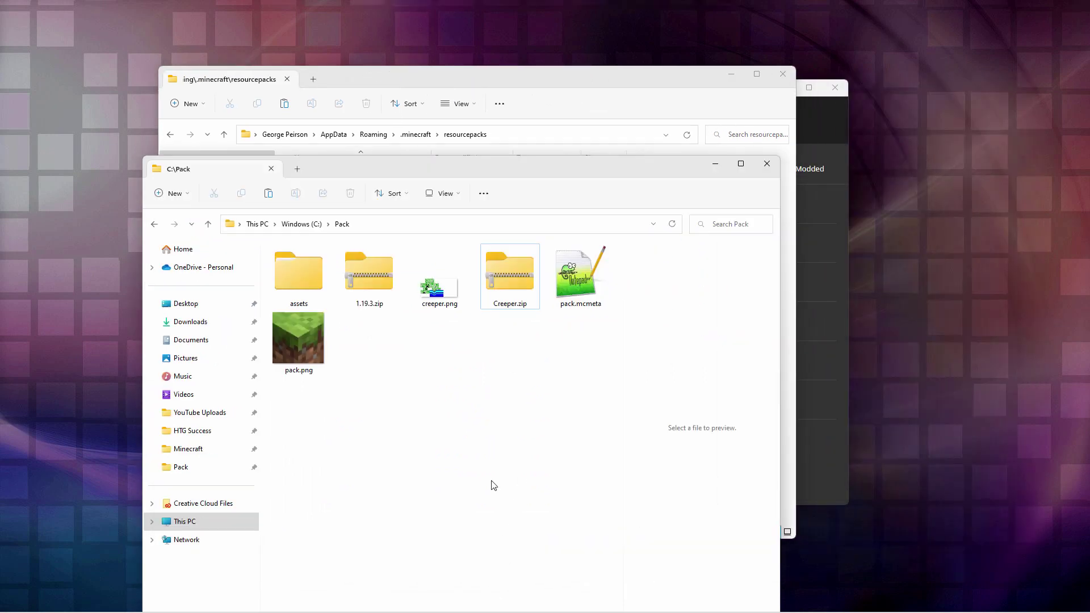
{"action": "left_click_drag", "start_coordinate": [422, 172], "coordinate": [722, 154]}
{"action": "left_click", "coordinate": [819, 255]}
{"action": "left_click_drag", "start_coordinate": [820, 260], "coordinate": [311, 370]}
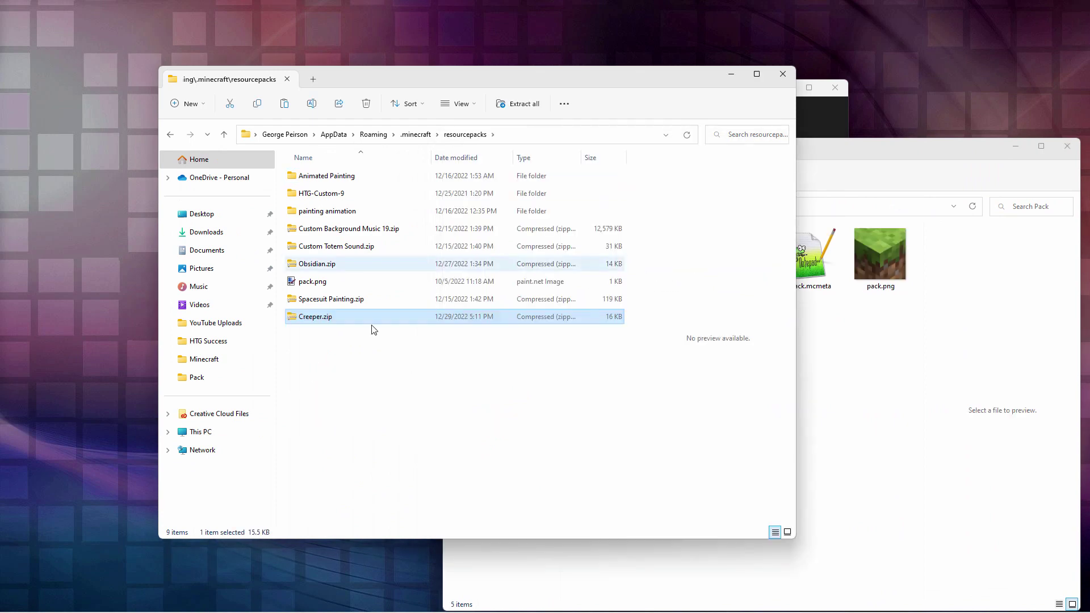
{"action": "left_click", "coordinate": [782, 72]}
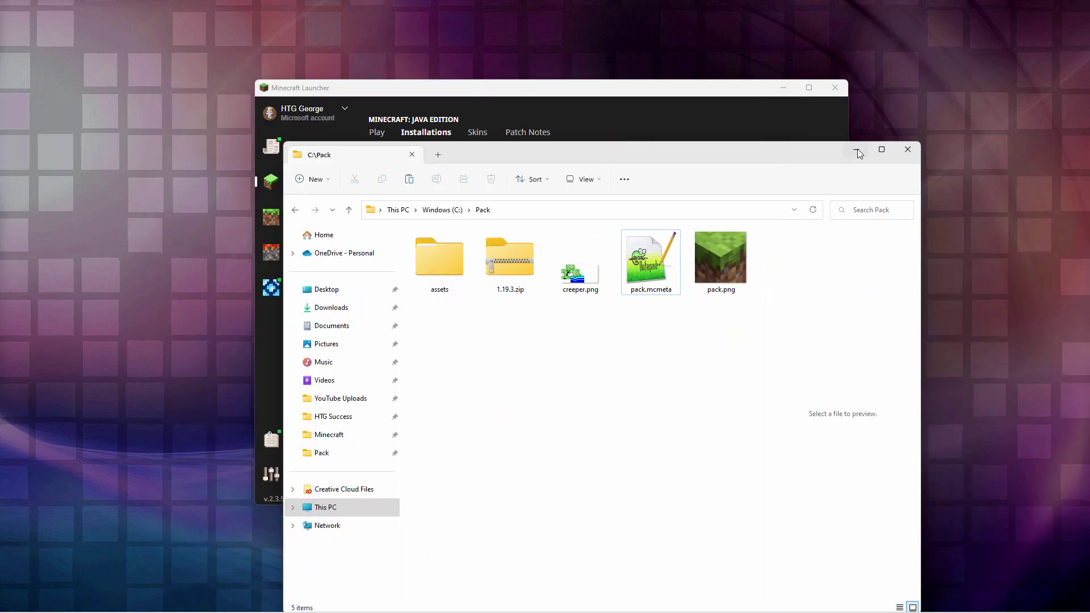
{"action": "left_click", "coordinate": [857, 149]}
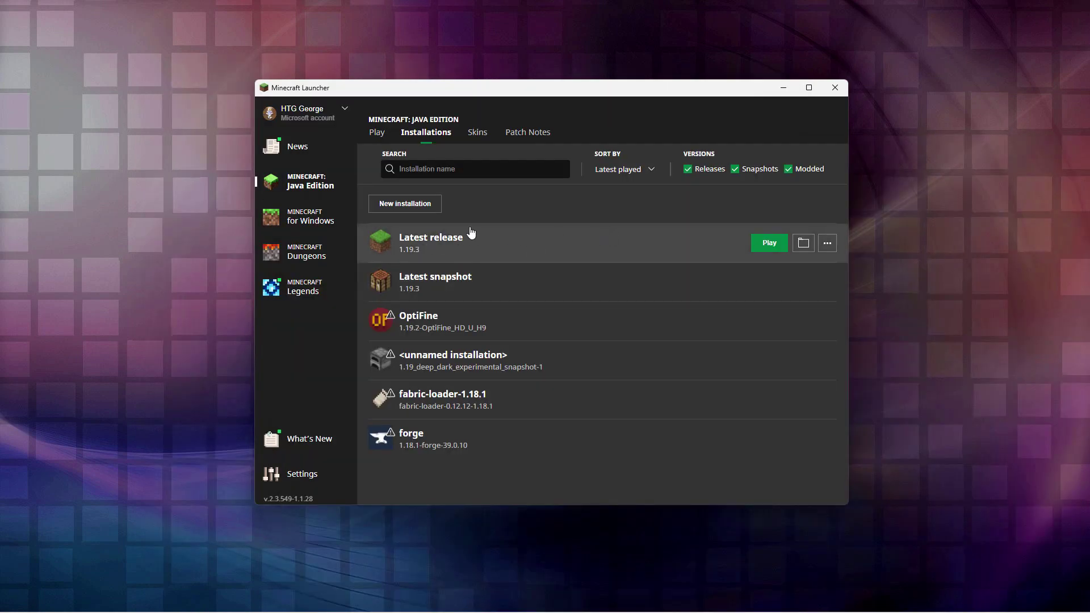
Launch the latest release and enable Creeper.zip at the top of the selected resource packs
{"action": "left_click", "coordinate": [770, 243]}
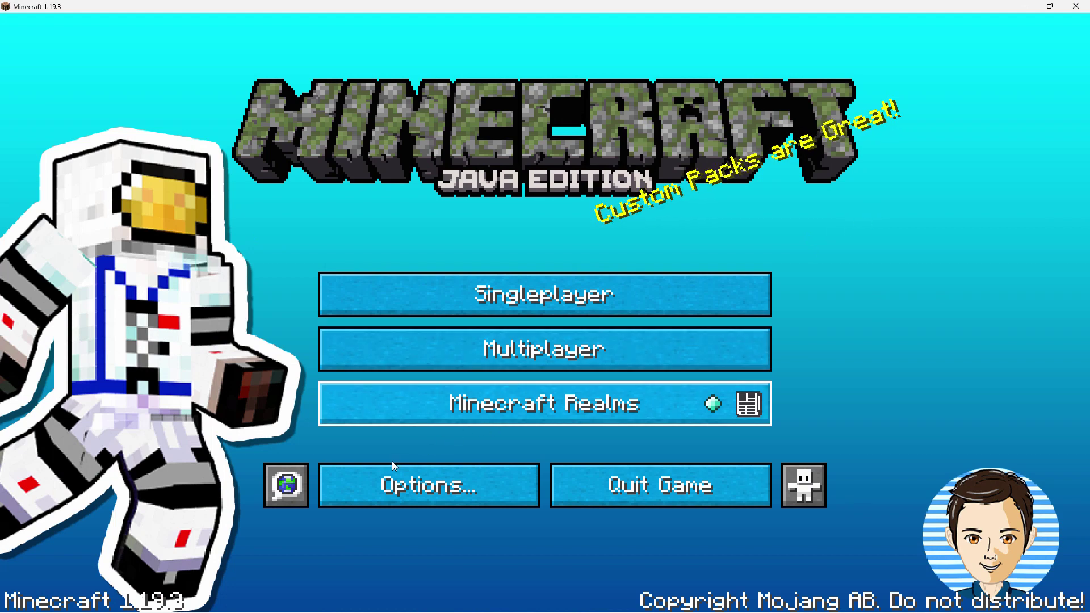
{"action": "left_click", "coordinate": [415, 483]}
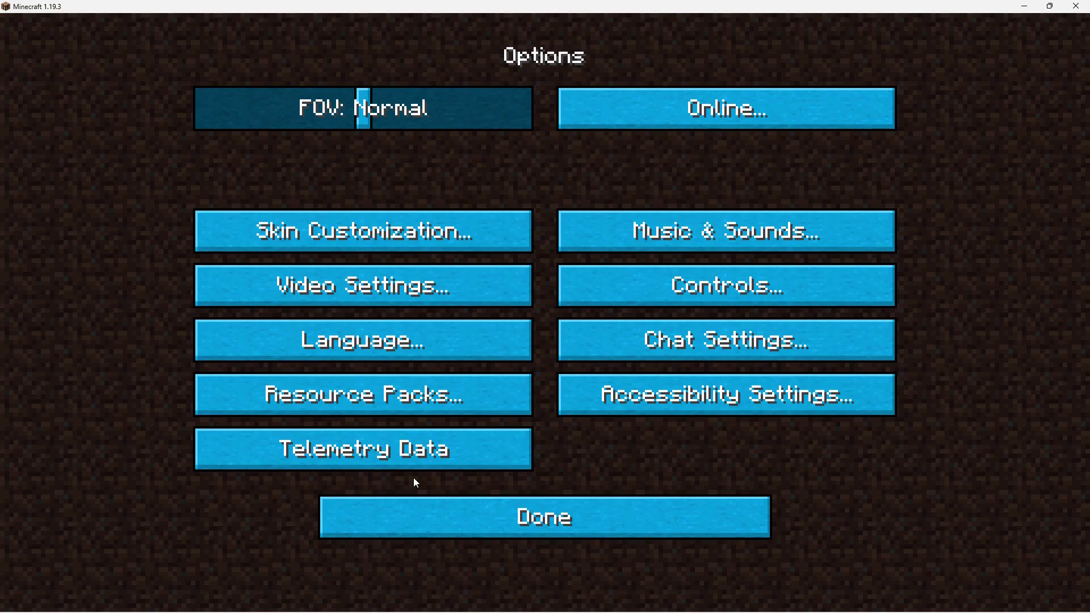
{"action": "left_click", "coordinate": [370, 396]}
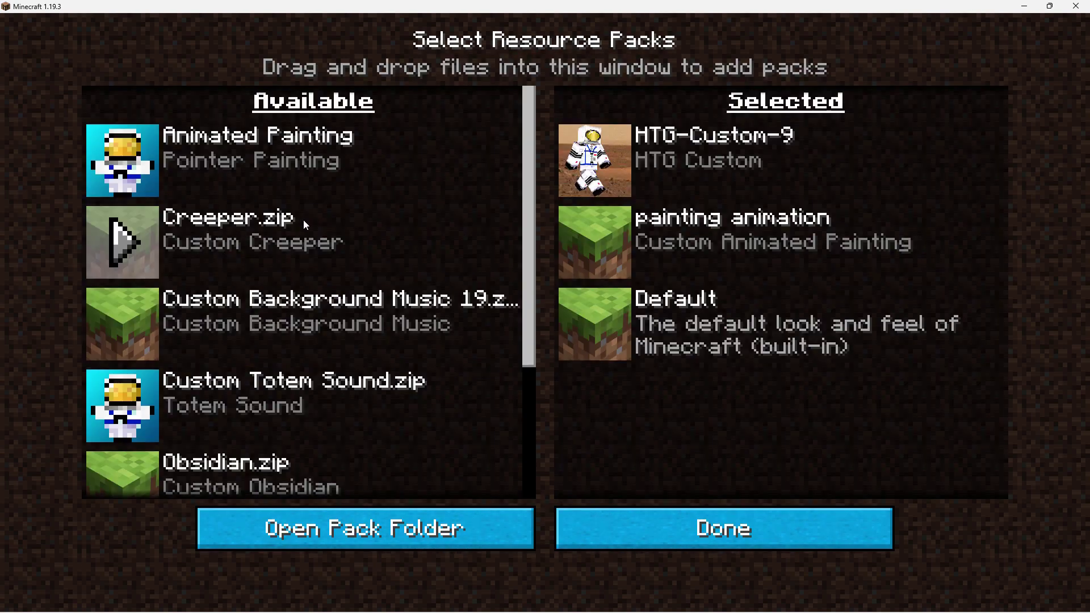
{"action": "left_click", "coordinate": [120, 243]}
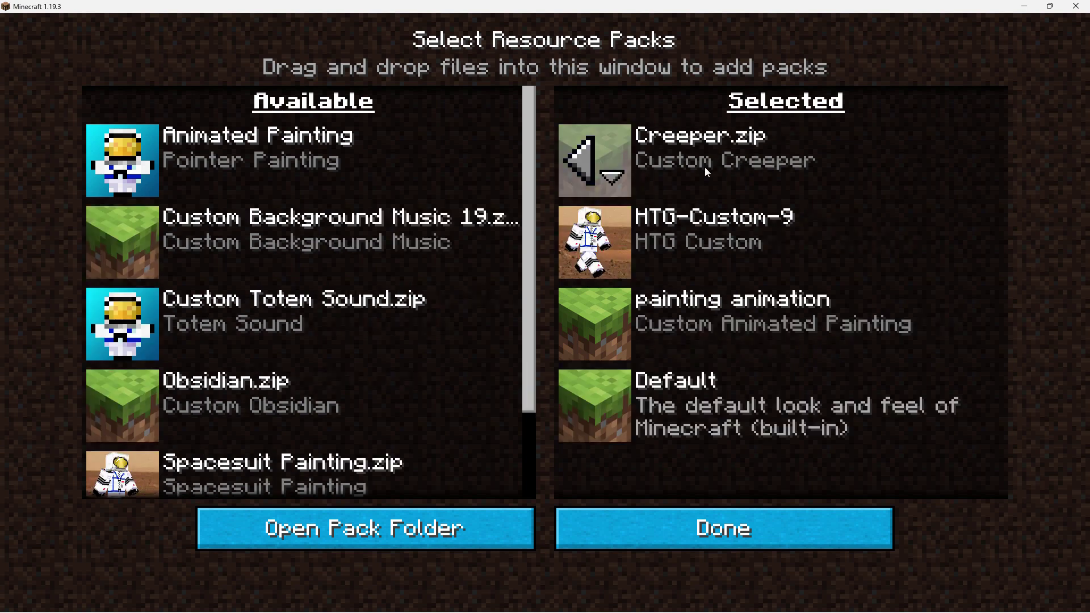
{"action": "left_click", "coordinate": [732, 519]}
{"action": "left_click", "coordinate": [584, 511]}
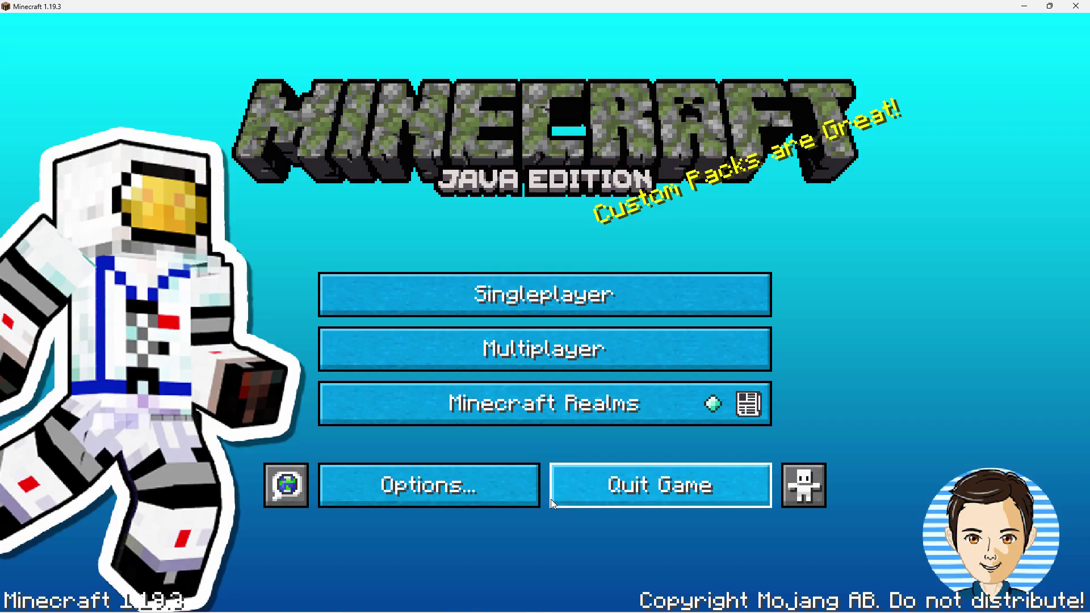
Load Main World from Singleplayer and switch to creative with /gamemode creative
{"action": "left_click", "coordinate": [557, 295]}
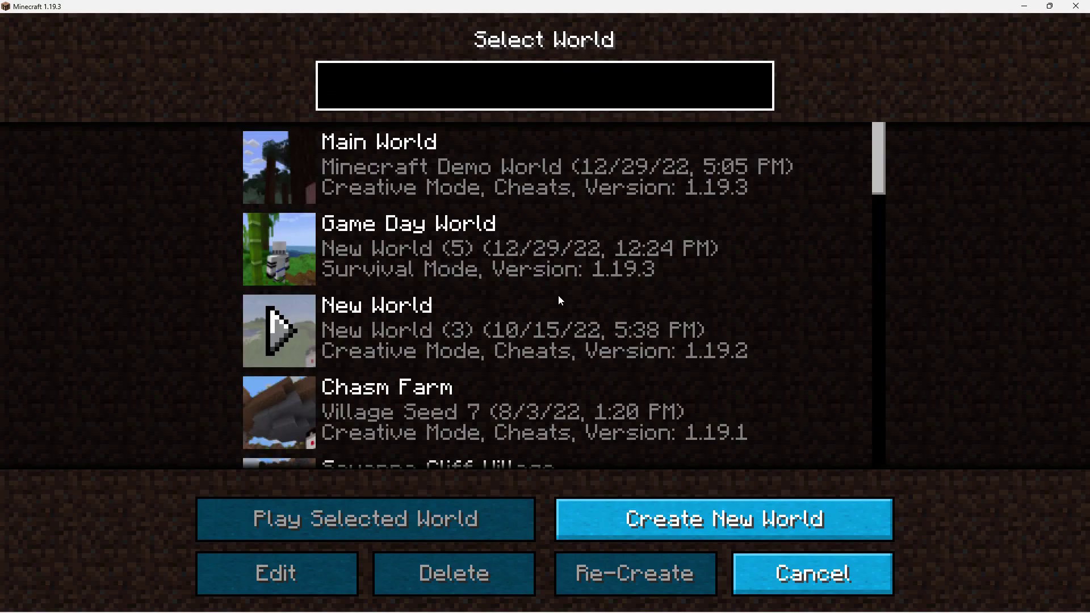
{"action": "left_click", "coordinate": [276, 161]}
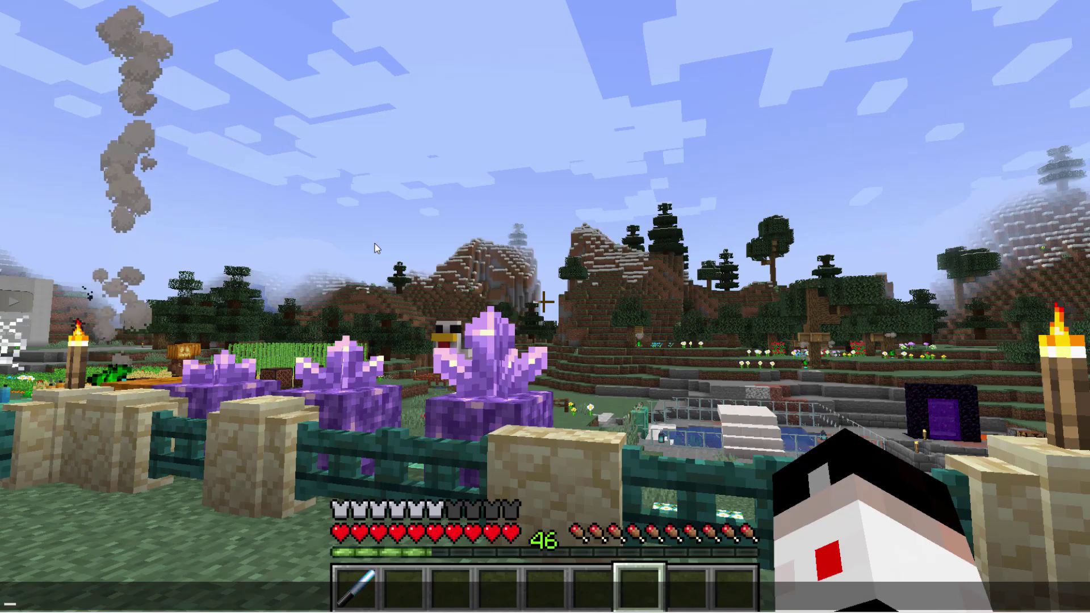
{"action": "type", "text": "/gamemode "}
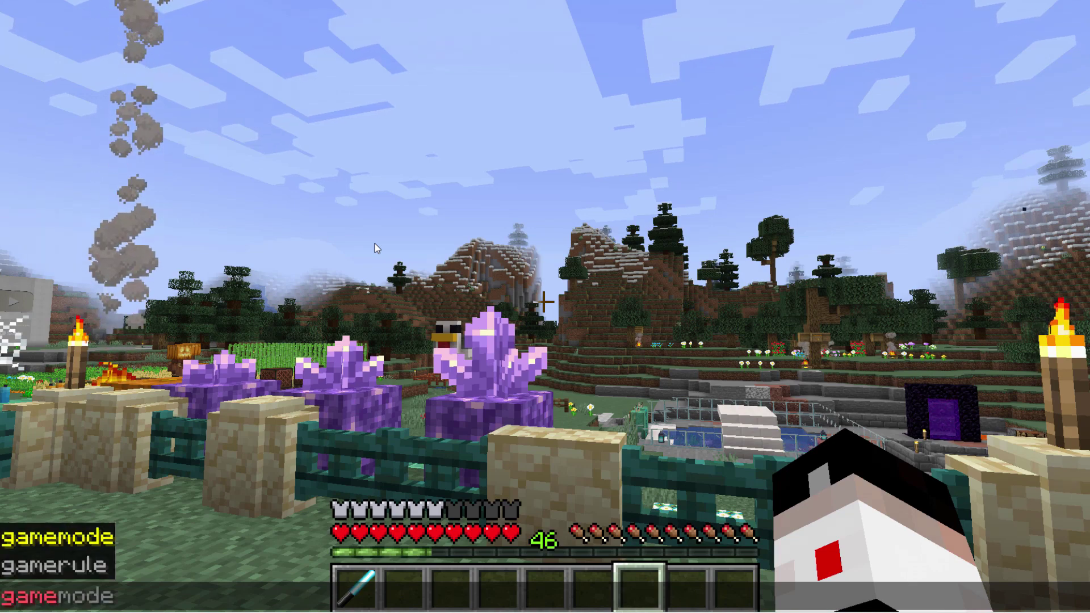
{"action": "type", "text": "creative"}
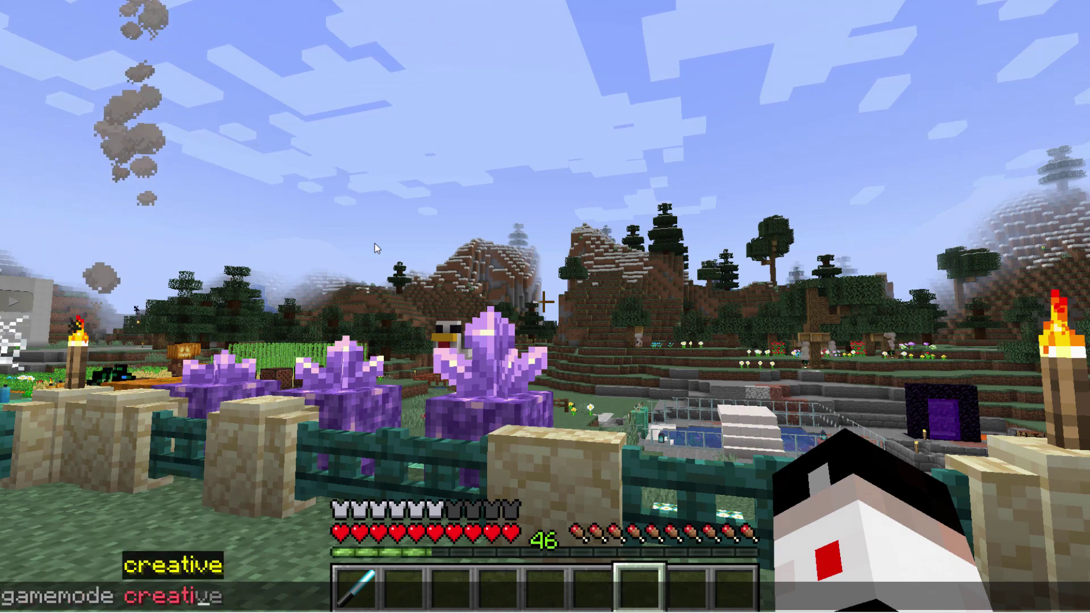
{"action": "key", "text": "Return"}
Put a Creeper Spawn Egg in the hotbar and spawn a creeper on the forest floor
{"action": "key", "text": "e"}
{"action": "left_click", "coordinate": [603, 482]}
{"action": "left_click", "coordinate": [440, 250]}
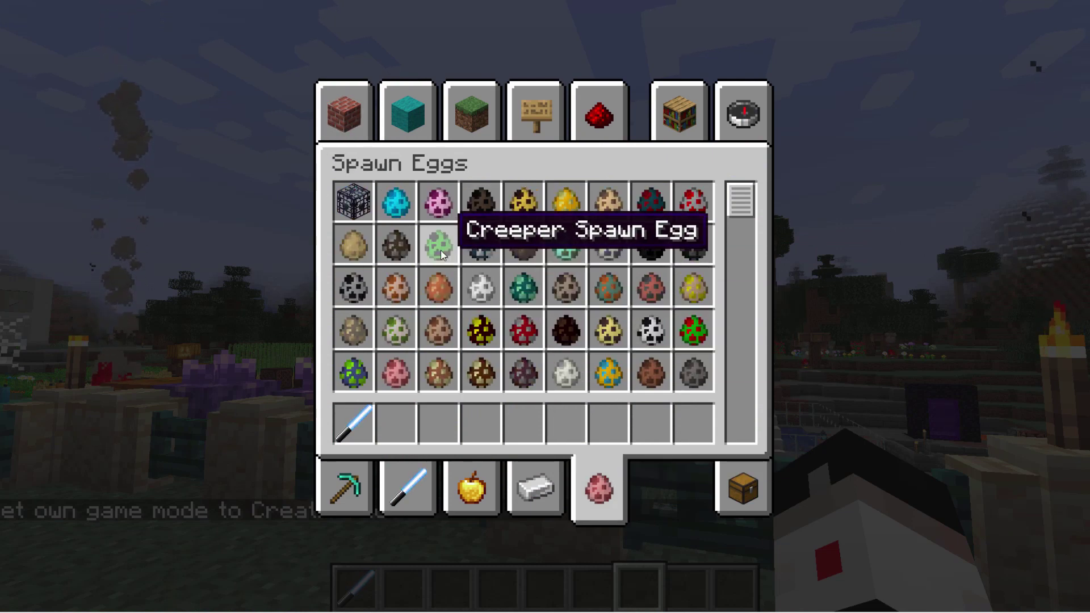
{"action": "left_click", "coordinate": [490, 432]}
{"action": "key", "text": "e"}
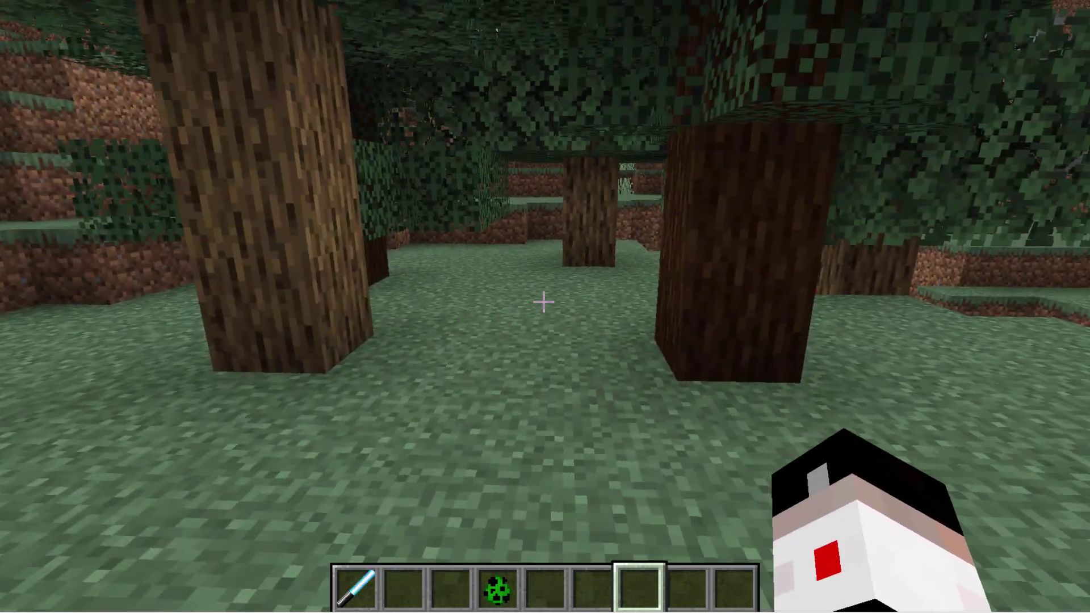
{"action": "scroll", "coordinate": [544, 302], "scroll_direction": "up", "scroll_amount": 2}
{"action": "scroll", "coordinate": [544, 302], "scroll_direction": "up", "scroll_amount": 1}
{"action": "key", "text": "w"}
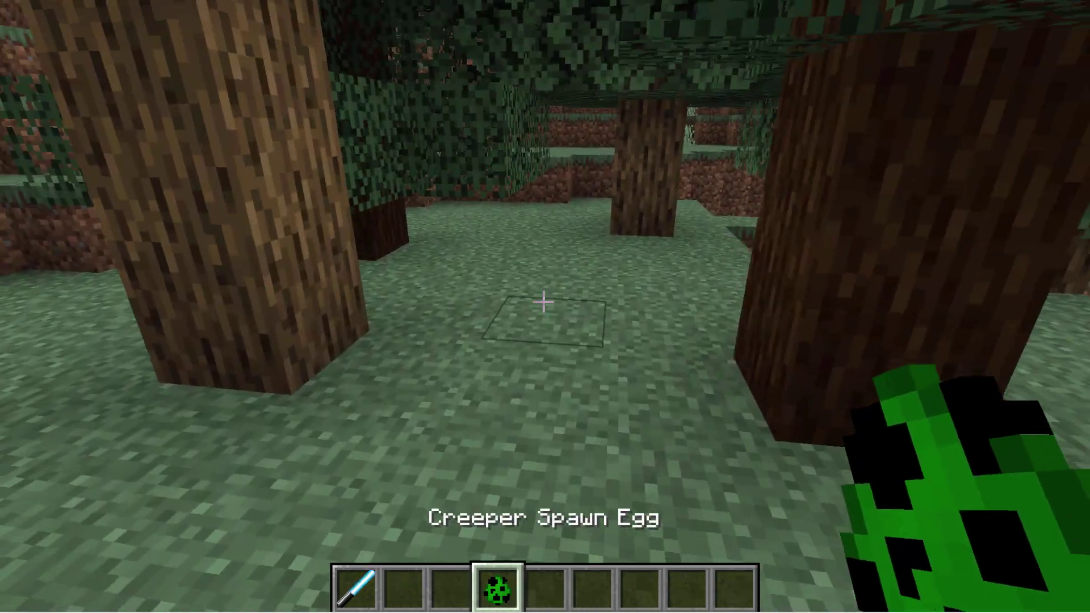
{"action": "right_click", "coordinate": [544, 302]}
Back away and circle the sweater-wearing creeper, then switch to third-person view with F5
{"action": "key", "text": "s"}
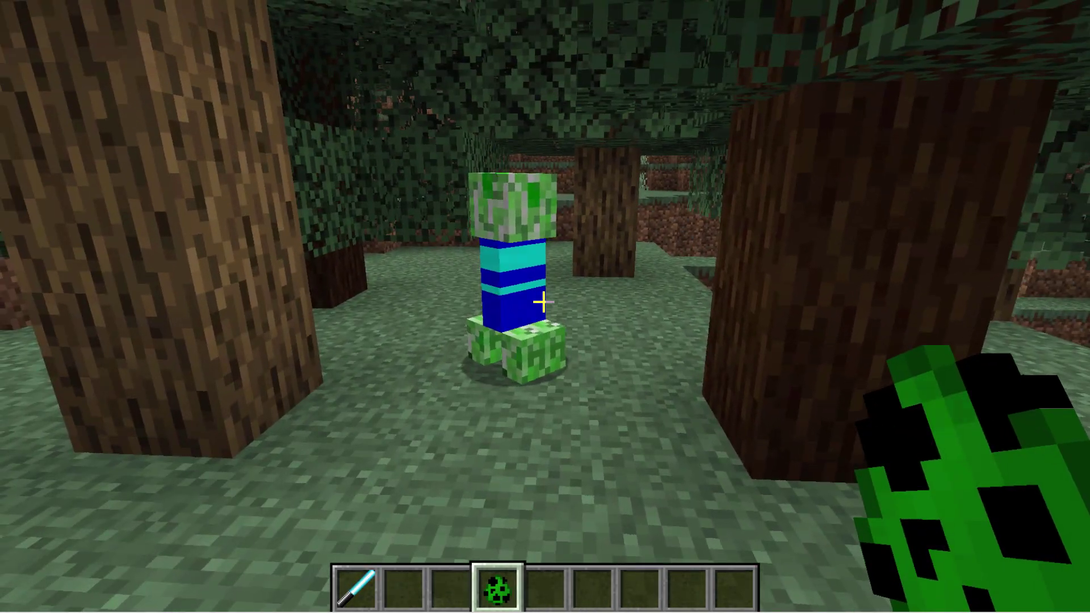
{"action": "scroll", "coordinate": [543, 302], "scroll_direction": "down", "scroll_amount": 1}
{"action": "key", "text": "s"}
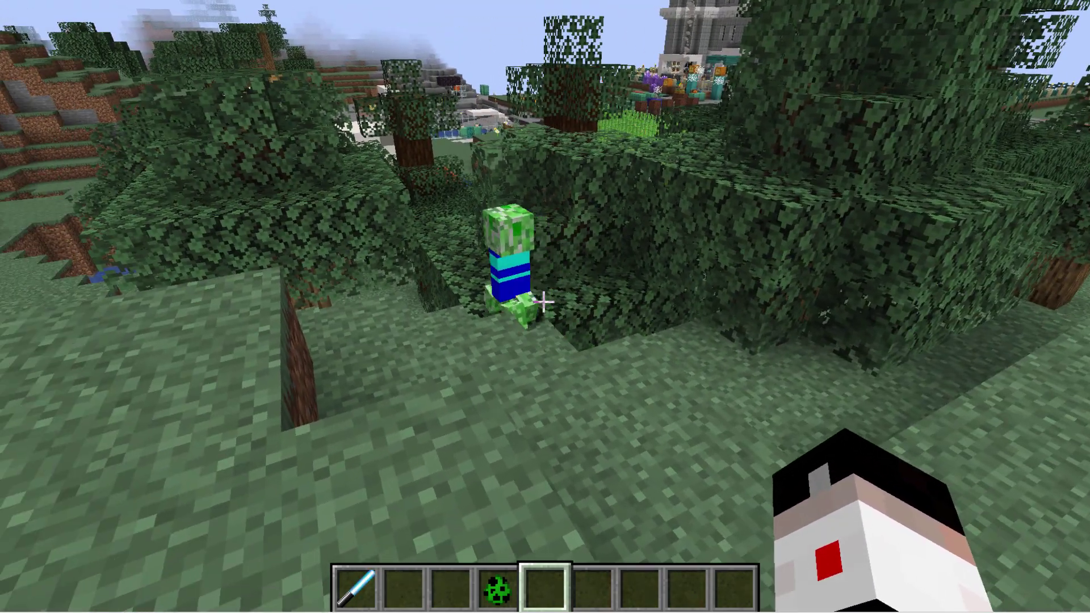
{"action": "key", "text": "s"}
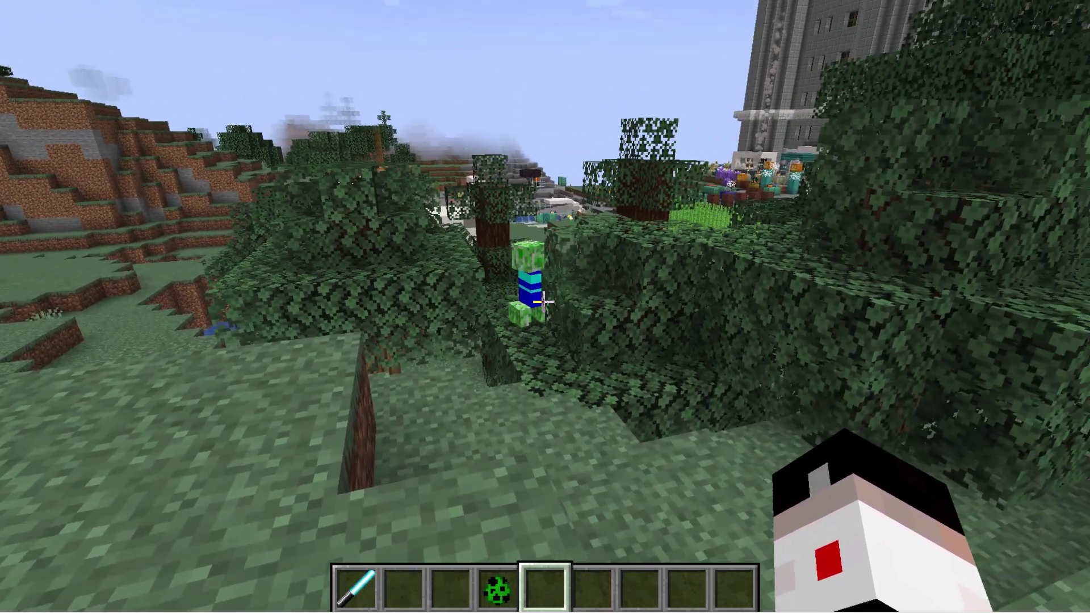
{"action": "key", "text": "d"}
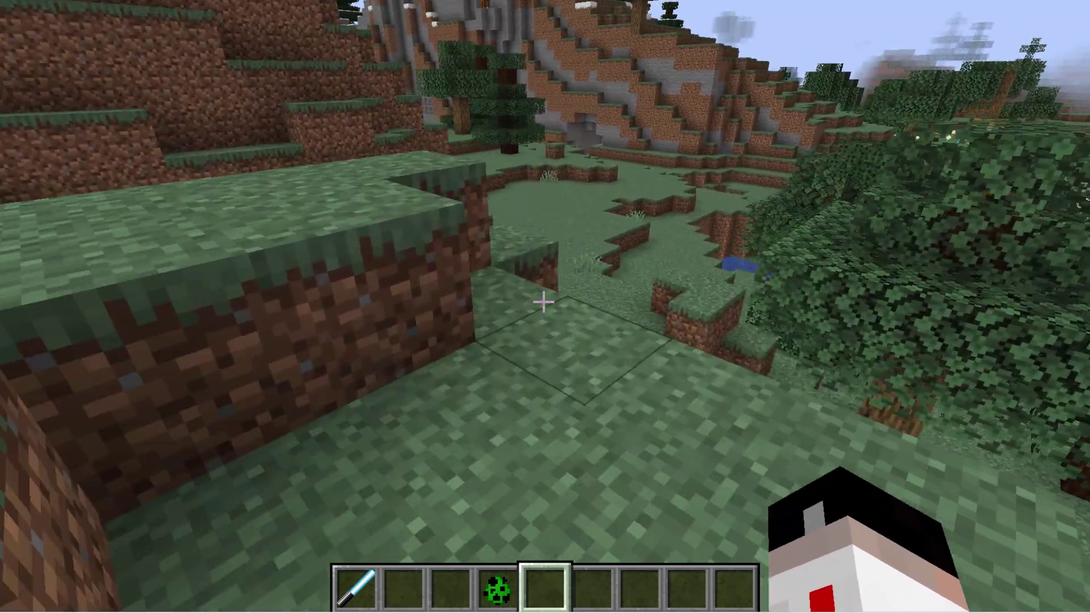
{"action": "key", "text": "a"}
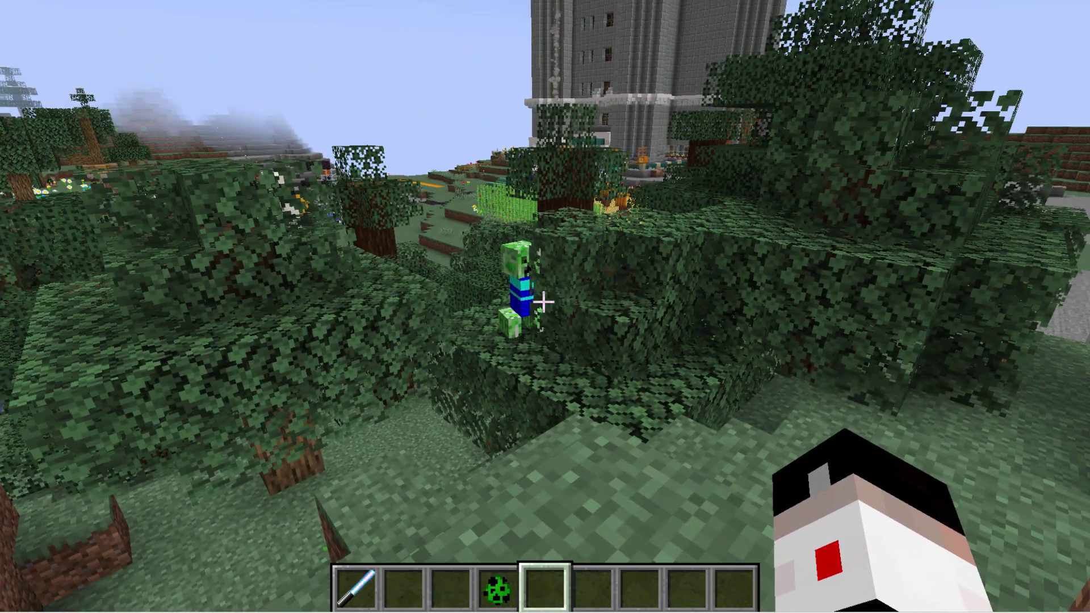
{"action": "key", "text": "d"}
{"action": "key", "text": "F5"}
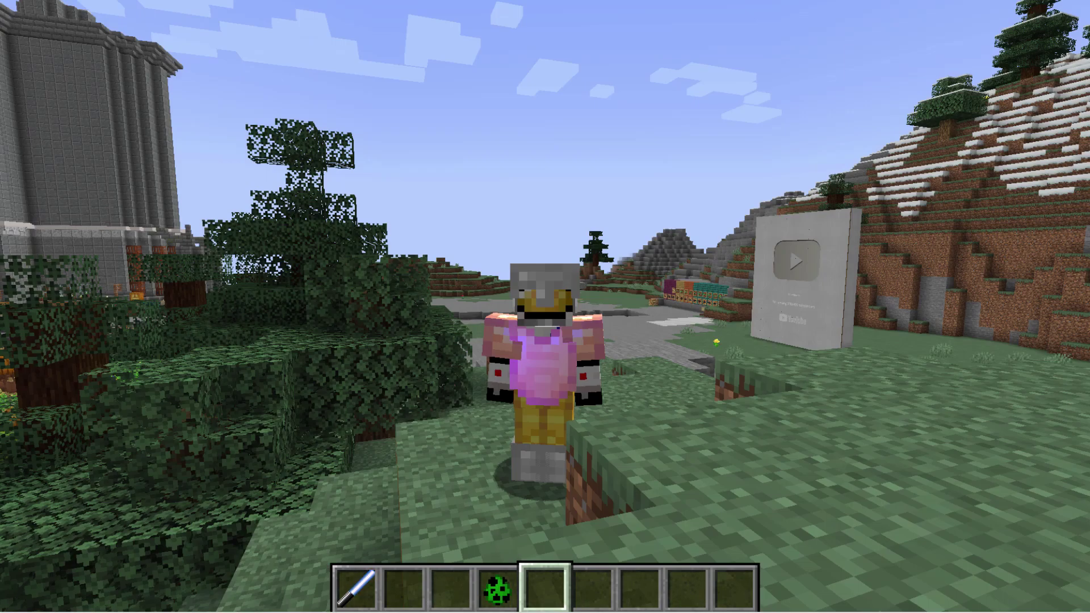